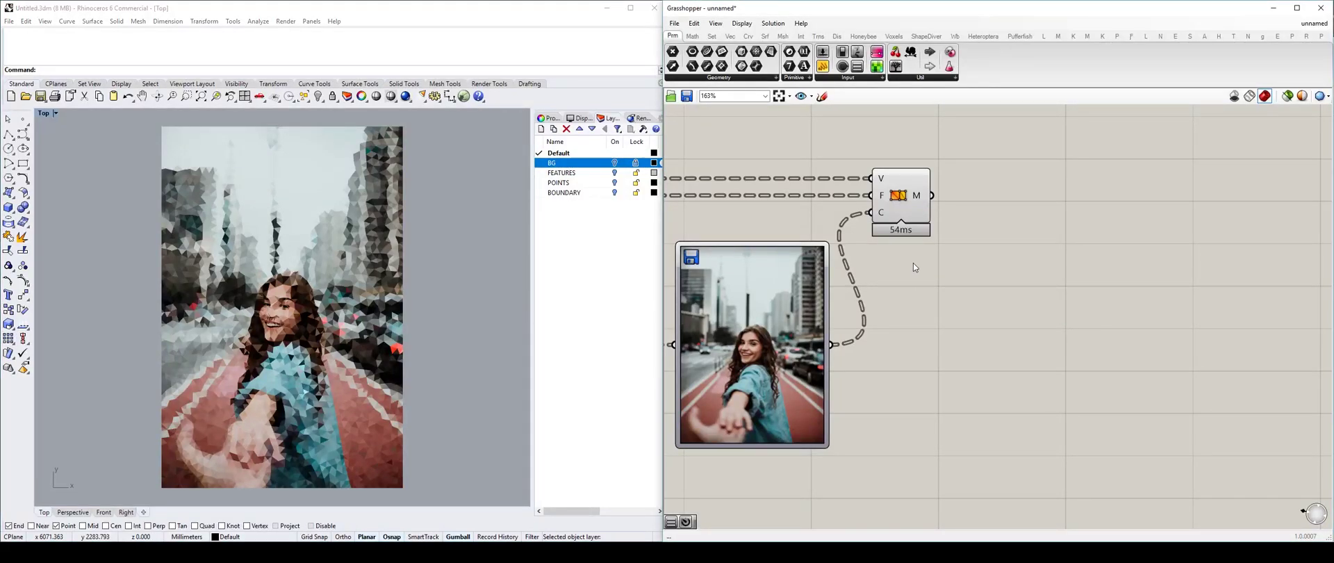
pyautogui.moveTo(909, 267); pyautogui.dragTo(917, 288, button='right')
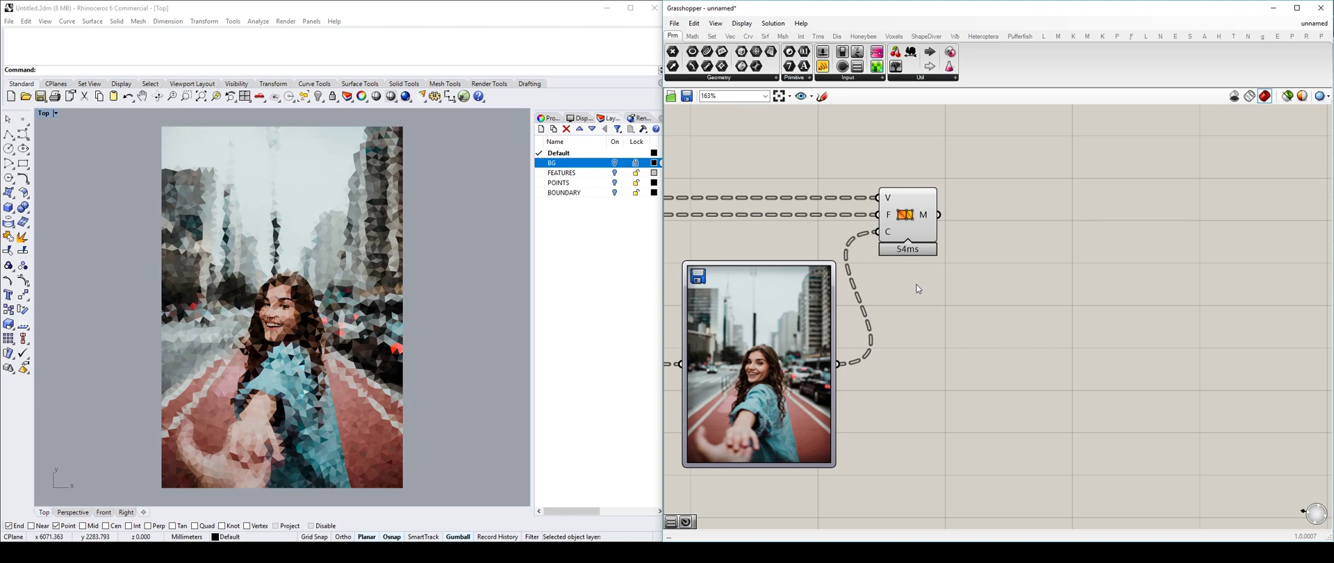
pyautogui.moveTo(759, 311); pyautogui.dragTo(756, 310)
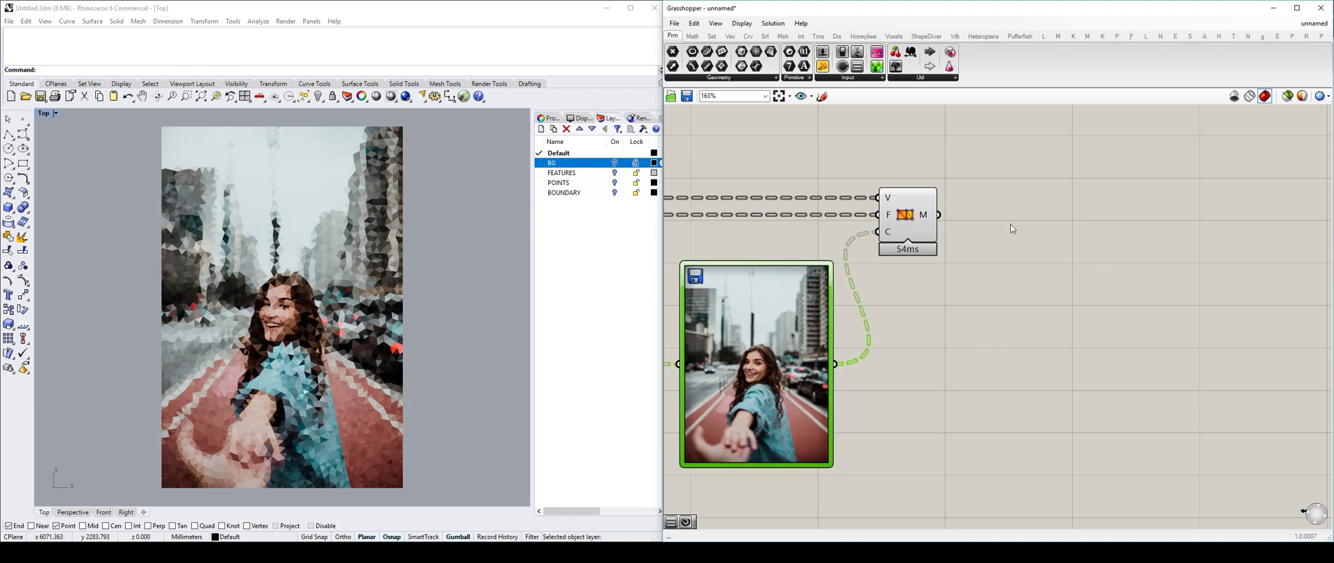
pyautogui.moveTo(999, 207); pyautogui.dragTo(946, 200, button='right')
pyautogui.click(999, 244)
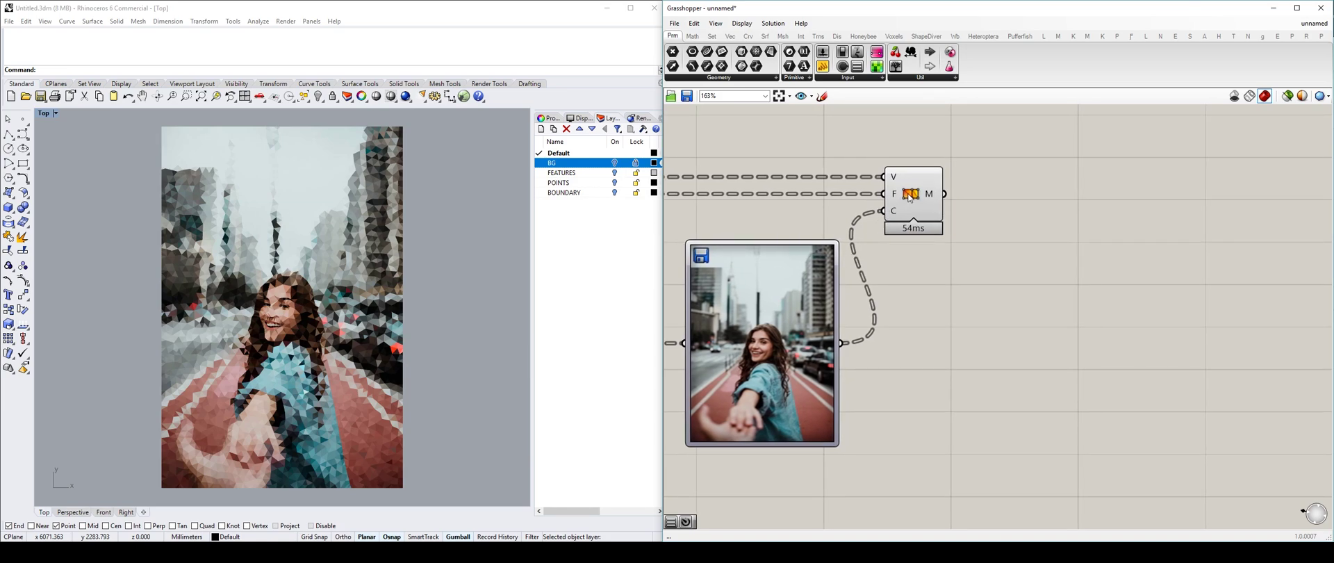
pyautogui.click(911, 201)
pyautogui.click(944, 252)
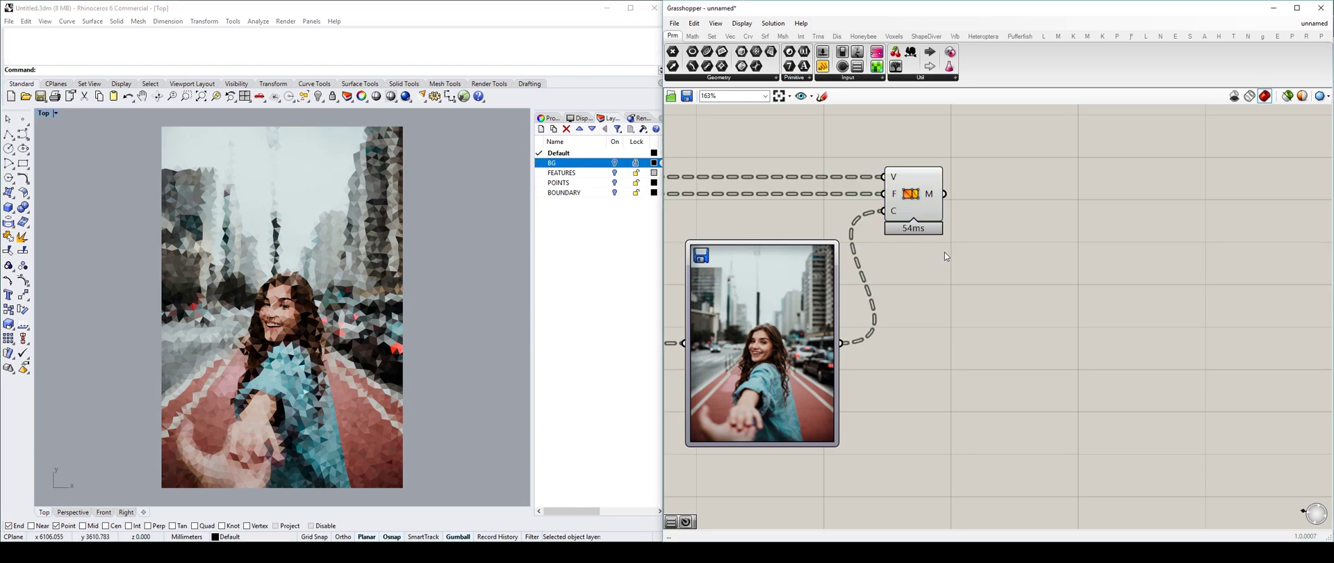
pyautogui.click(912, 198)
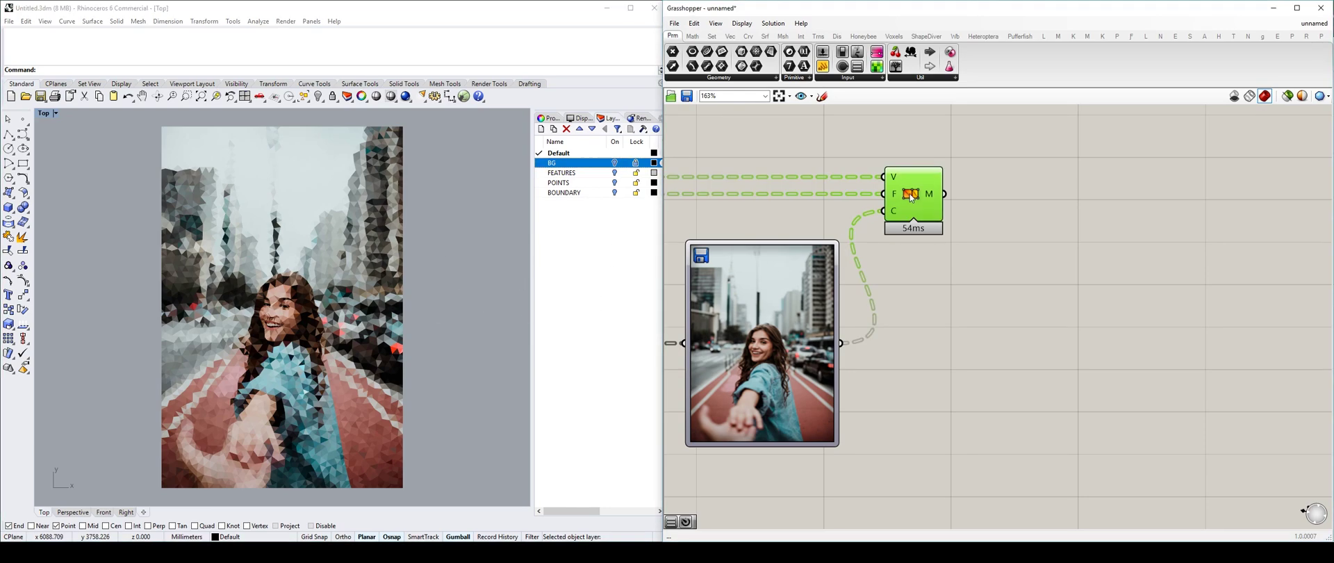
pyautogui.click(998, 204)
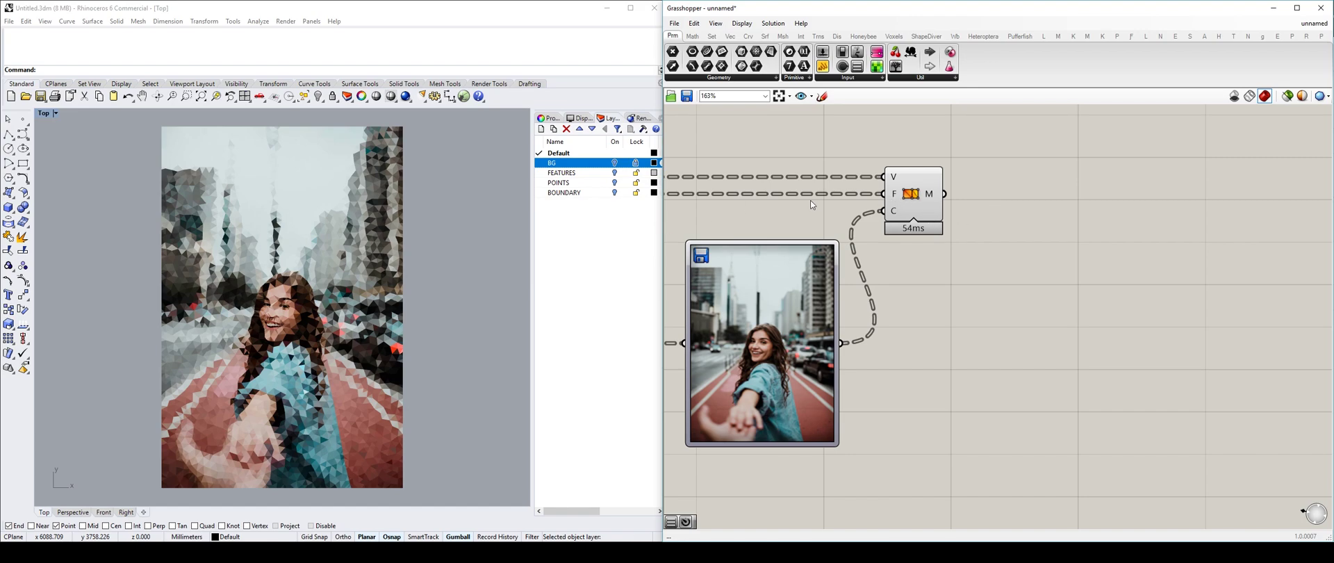
pyautogui.moveTo(827, 210)
pyautogui.mouseDown(button='right')
pyautogui.moveTo(847, 206)
pyautogui.moveTo(831, 206)
pyautogui.mouseUp(button='right')
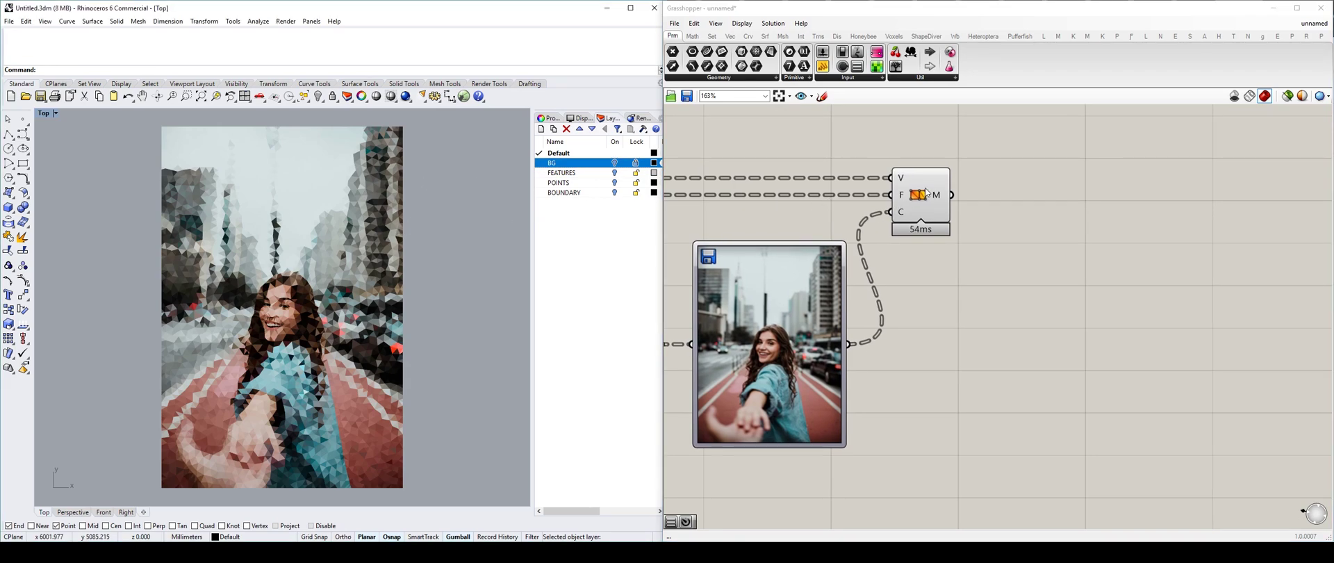
pyautogui.moveTo(930, 190); pyautogui.dragTo(923, 190)
pyautogui.click(1024, 196)
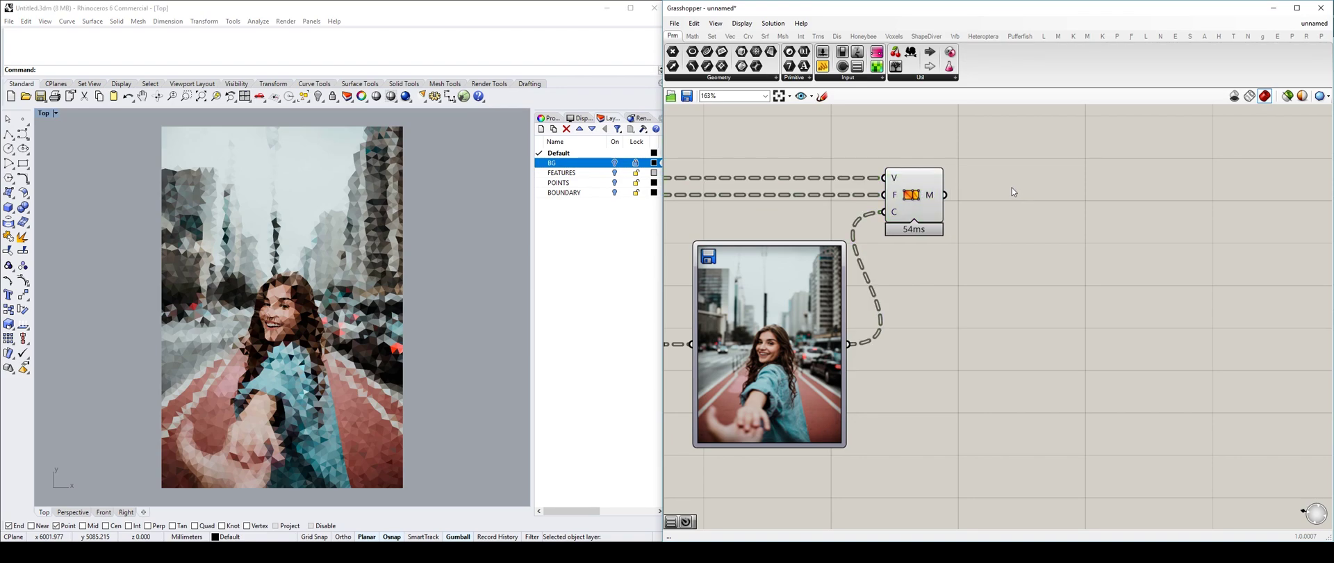
# - Start the ViewCaptureToFile command in Rhino and shift its settings dialog aside
pyautogui.click(607, 210)
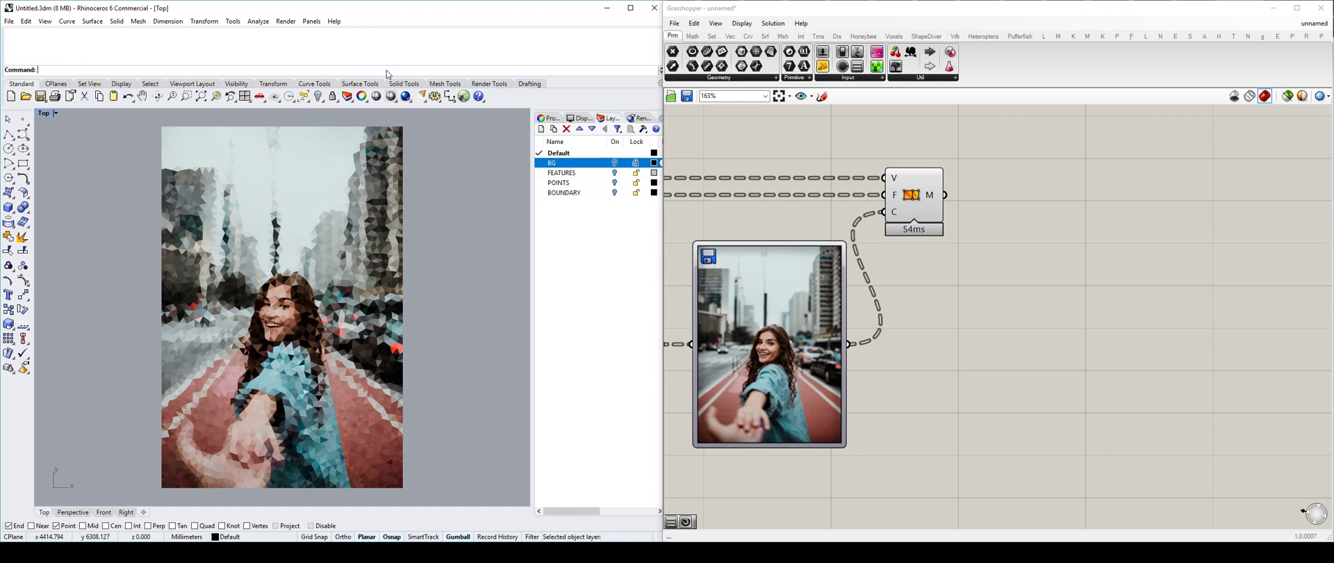
pyautogui.write('ViewCaptureToClipboard')
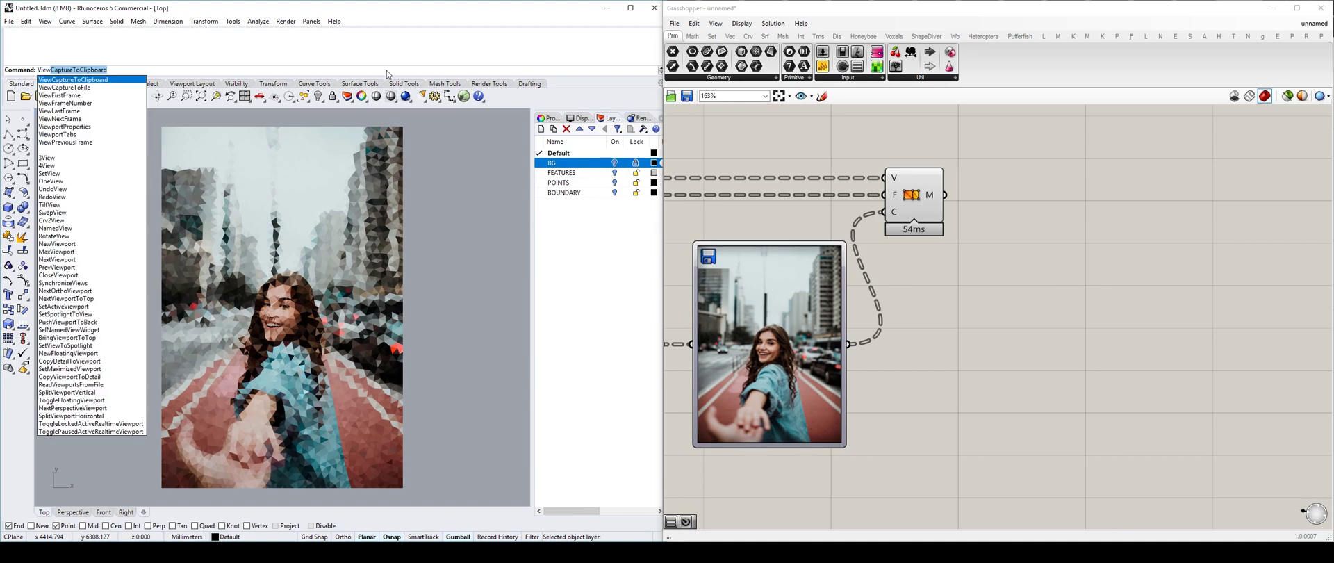
pyautogui.press('Down')
pyautogui.press('Return')
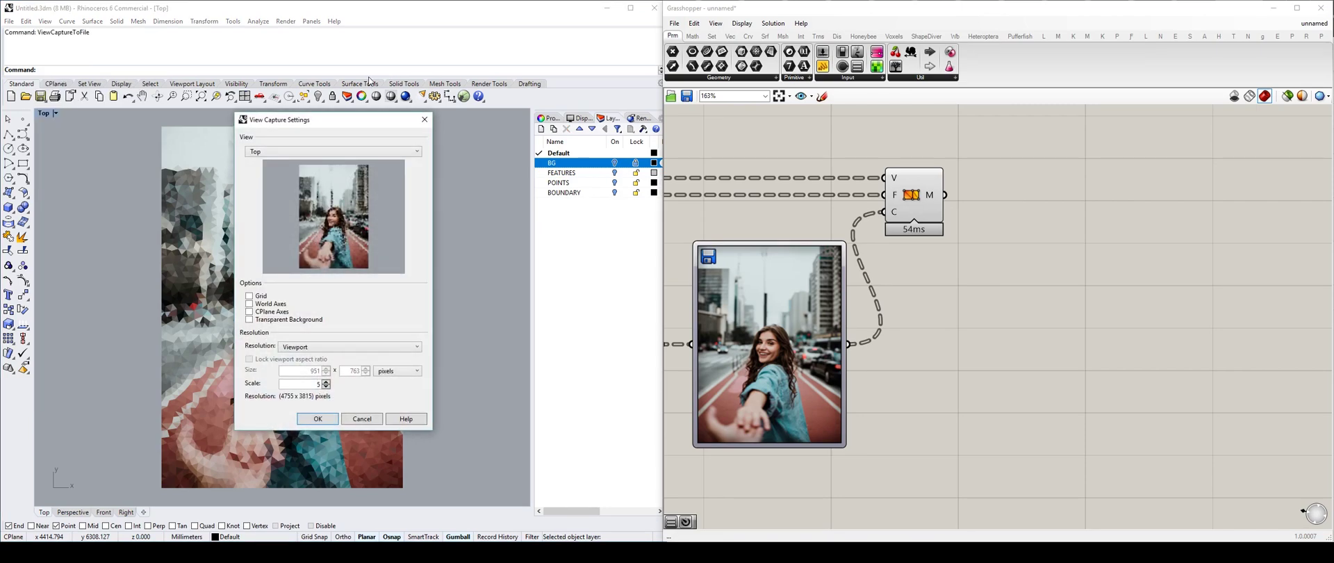
pyautogui.moveTo(348, 119); pyautogui.dragTo(481, 142)
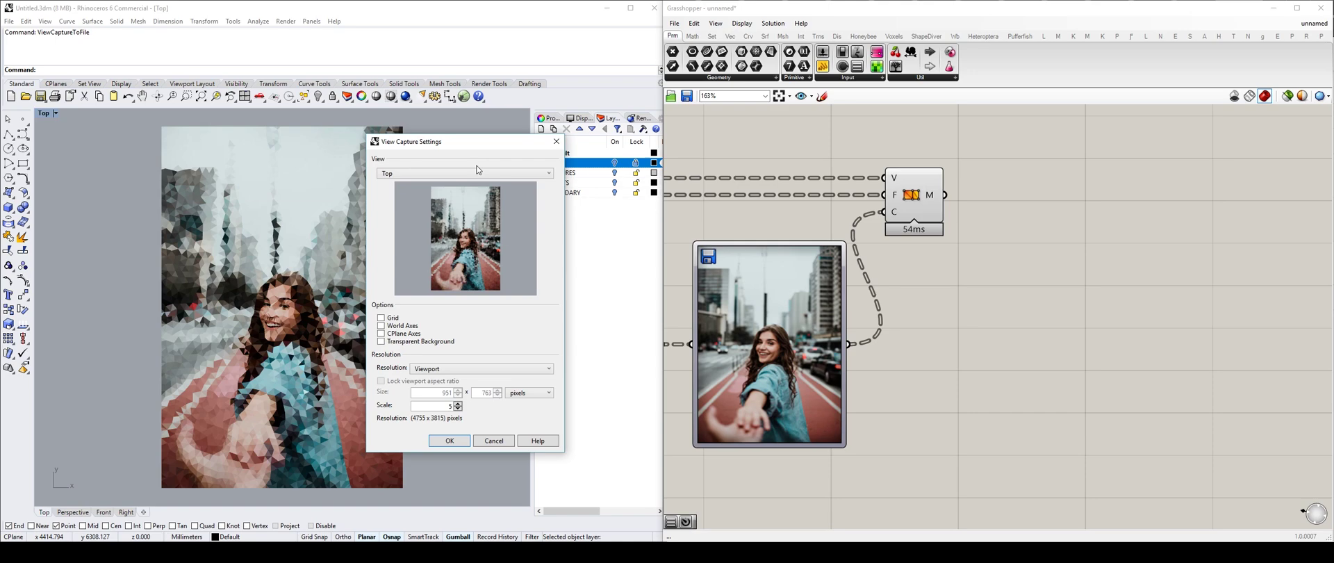
# - Keep Top as the captured view and try the transparent background option, switching it back off
pyautogui.click(406, 173)
pyautogui.click(432, 182)
pyautogui.click(389, 326)
pyautogui.click(442, 342)
pyautogui.click(415, 344)
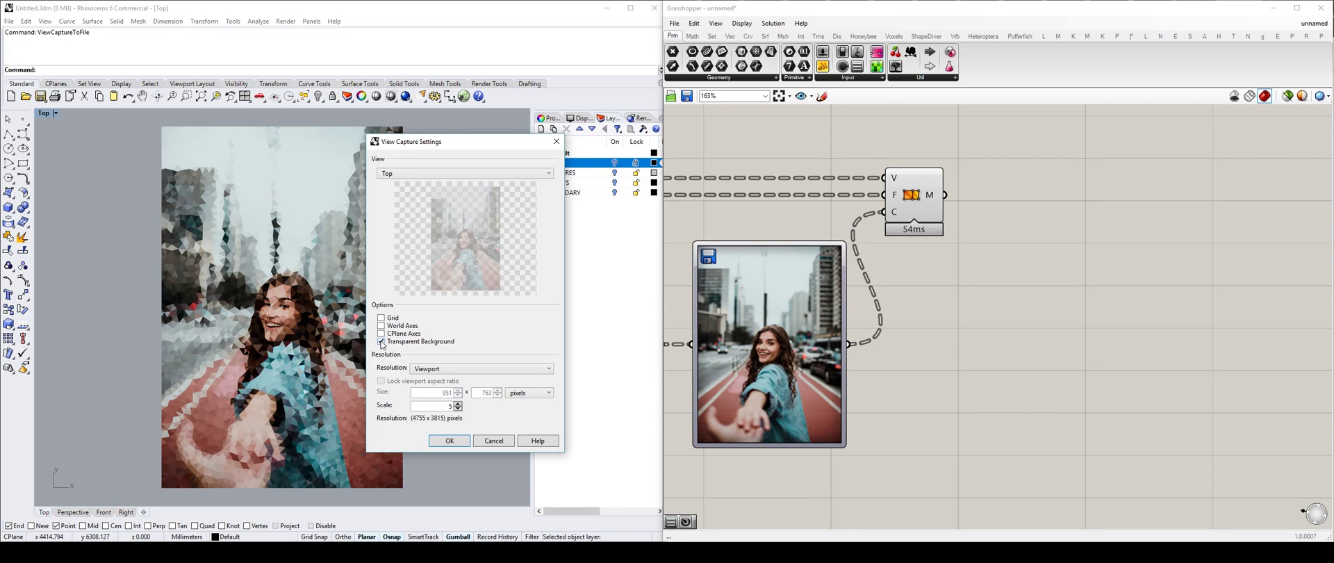
pyautogui.click(380, 341)
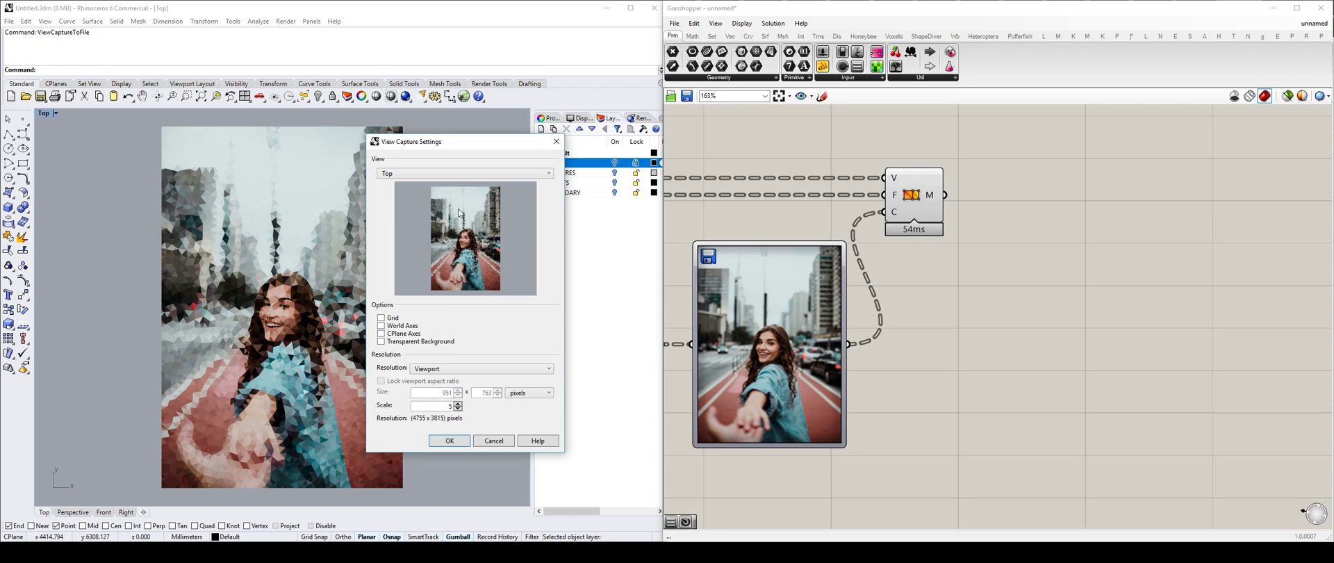
# - Keep the capture resolution at Viewport, set the scale to 5 and accept the capture settings
pyautogui.click(448, 371)
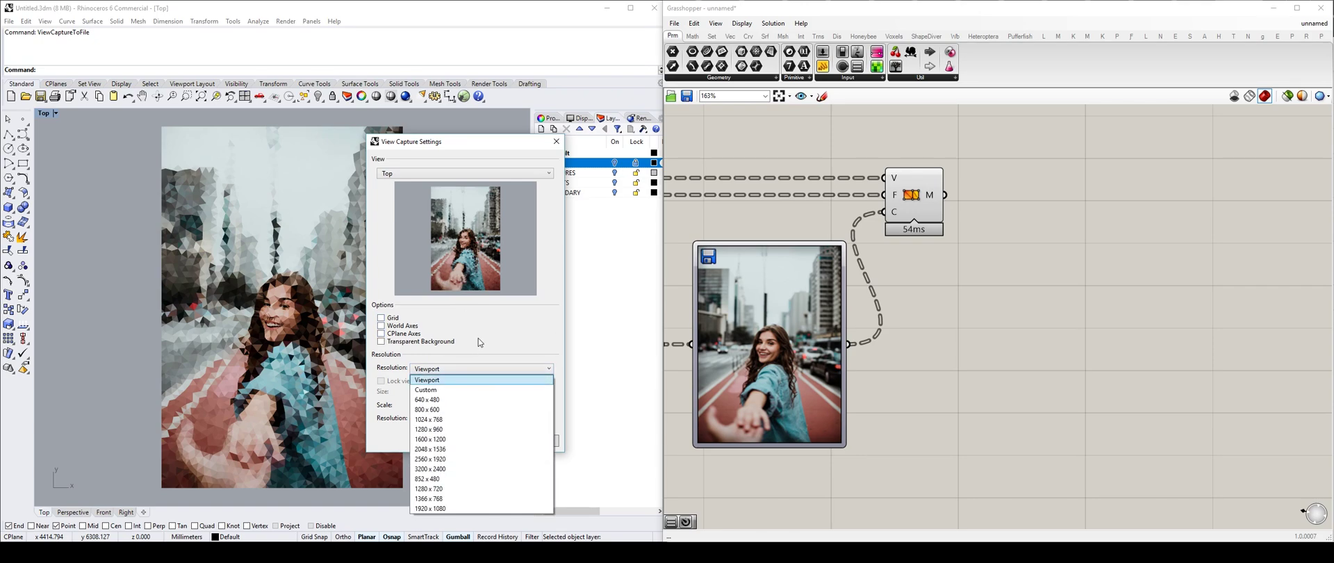
pyautogui.click(472, 365)
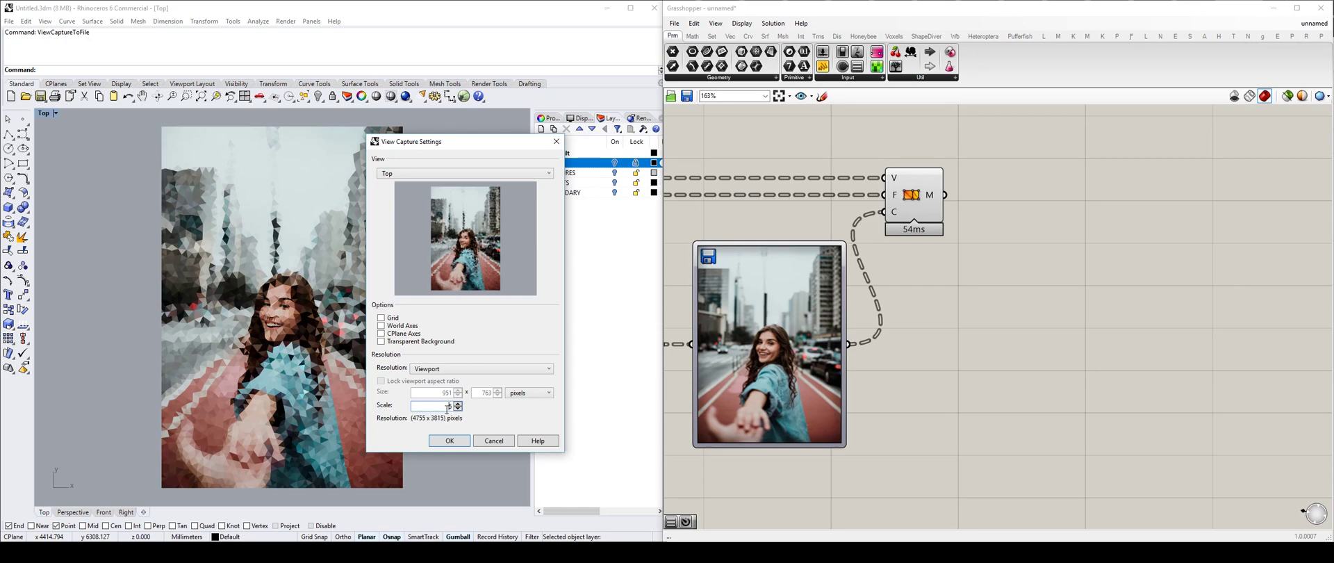
pyautogui.moveTo(453, 408); pyautogui.dragTo(447, 395)
pyautogui.write('1')
pyautogui.doubleClick(442, 406)
pyautogui.write('5')
pyautogui.click(449, 442)
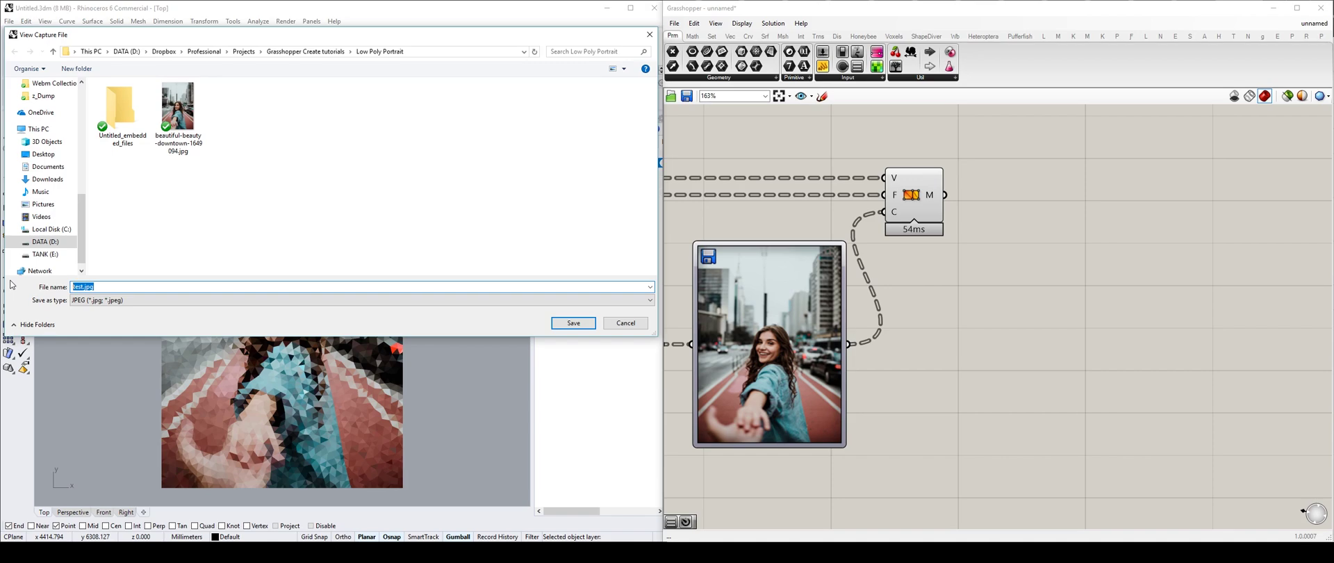
# - Save the captured view as a JPEG named Test_output in the Low Poly Portrait folder
pyautogui.write('Test_output')
pyautogui.press('Return')
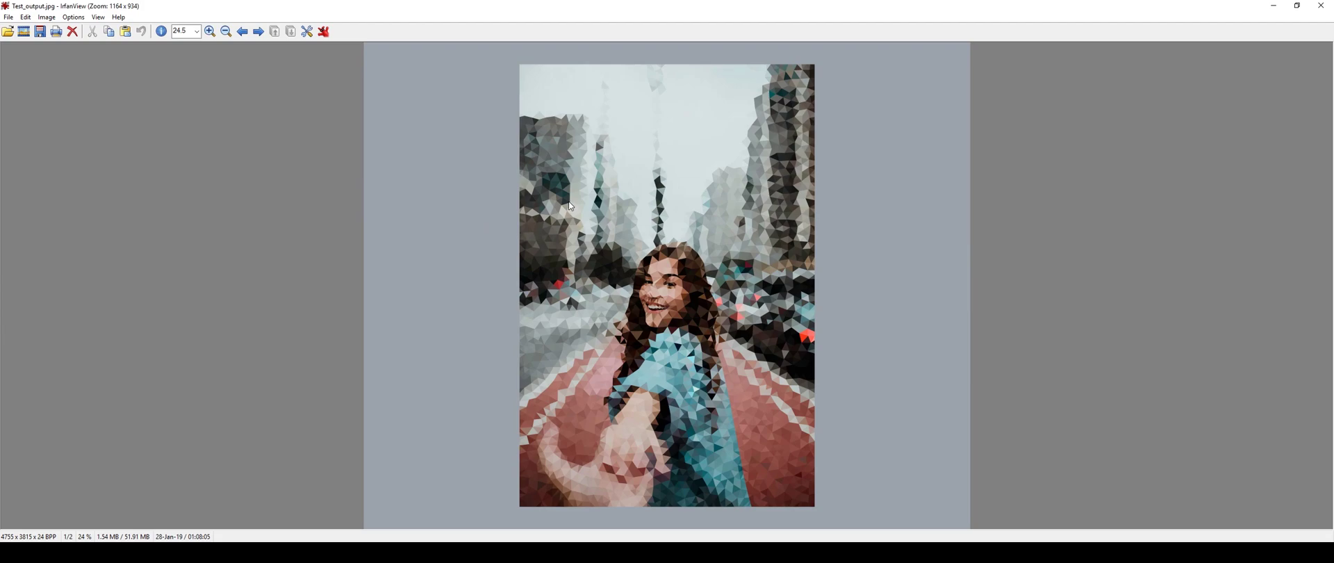
# - Inspect the triangle detail around the face in Test_output.jpg in IrfanView, and close the image
pyautogui.moveTo(592, 201); pyautogui.dragTo(777, 355)
pyautogui.click(668, 278)
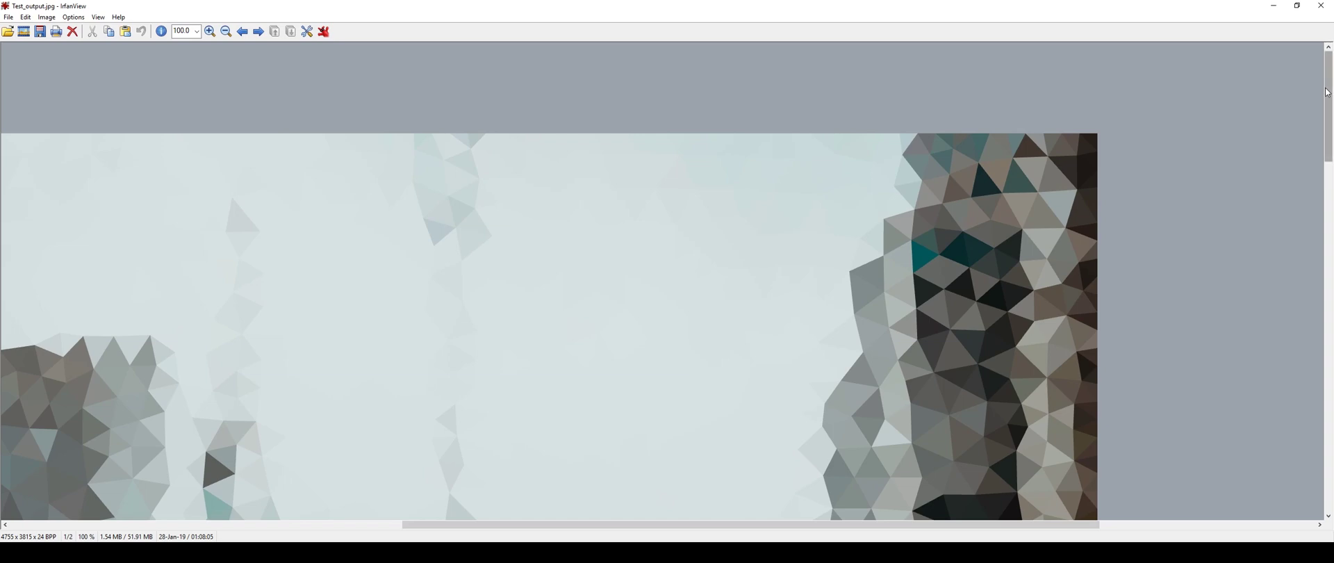
pyautogui.moveTo(1328, 103); pyautogui.dragTo(1327, 292)
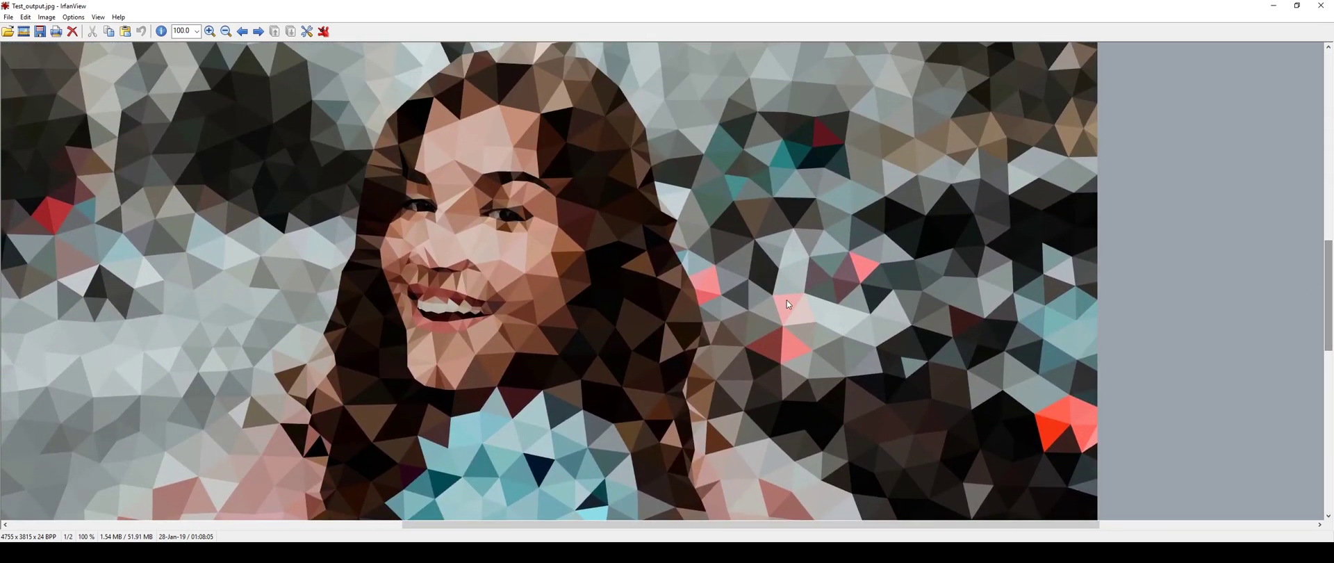
pyautogui.keyDown('ctrl'); pyautogui.scroll(6, 606, 201); pyautogui.keyUp('ctrl')
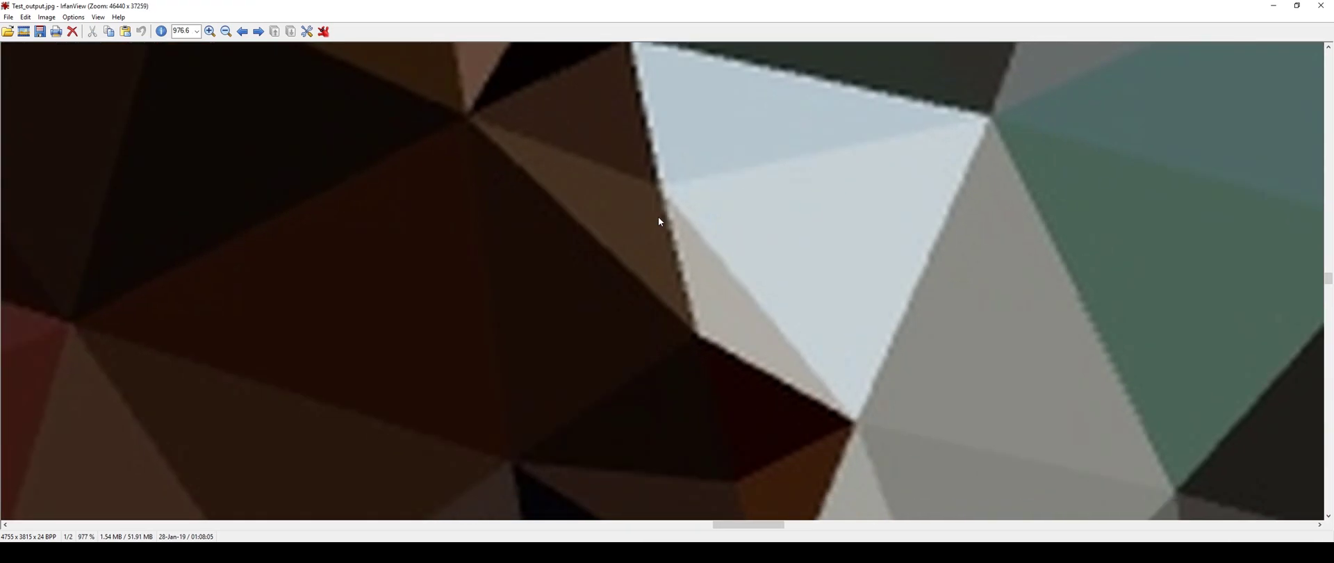
pyautogui.keyDown('ctrl'); pyautogui.scroll(-5, 658, 216); pyautogui.keyUp('ctrl')
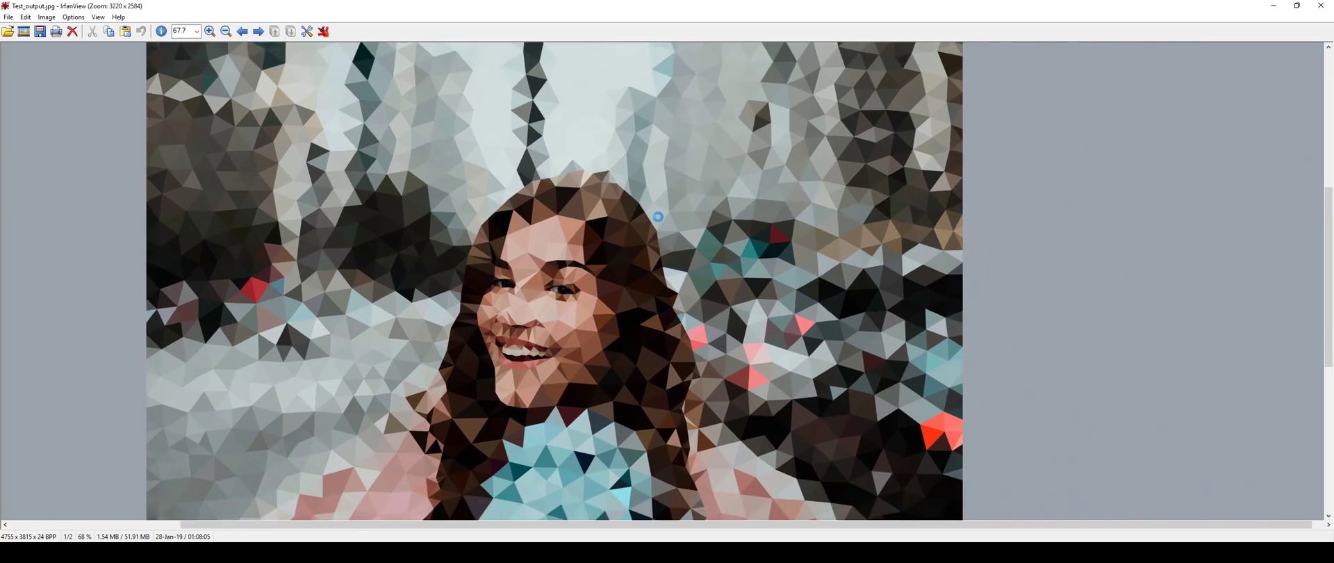
pyautogui.scroll(-4, 869, 189)
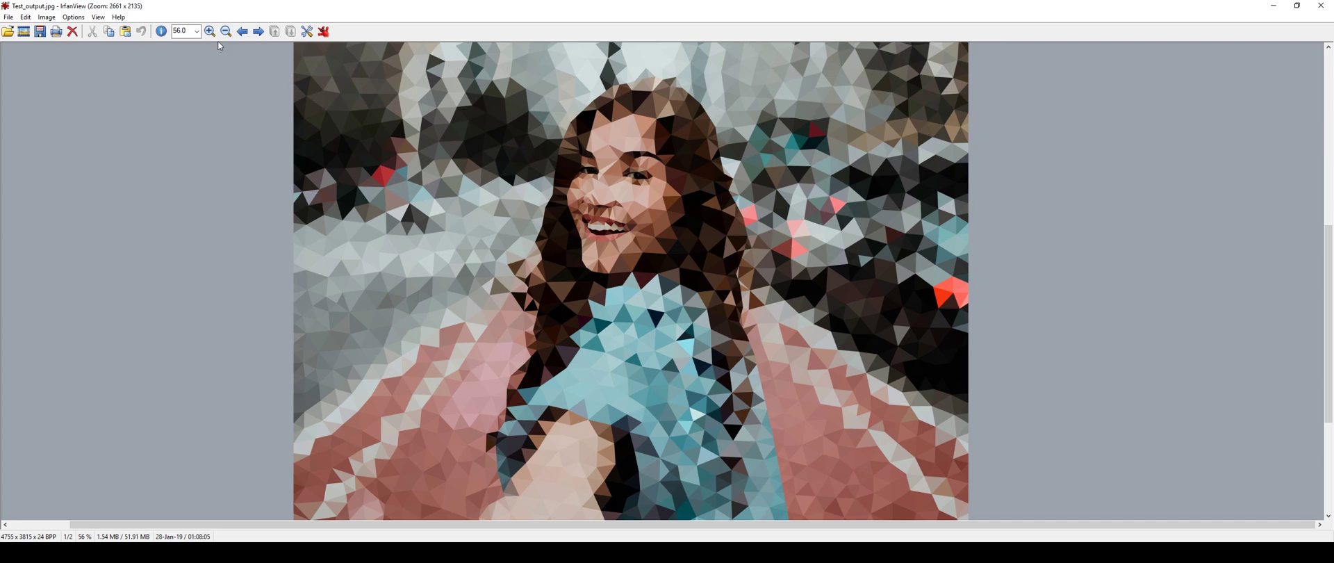
pyautogui.click(1321, 5)
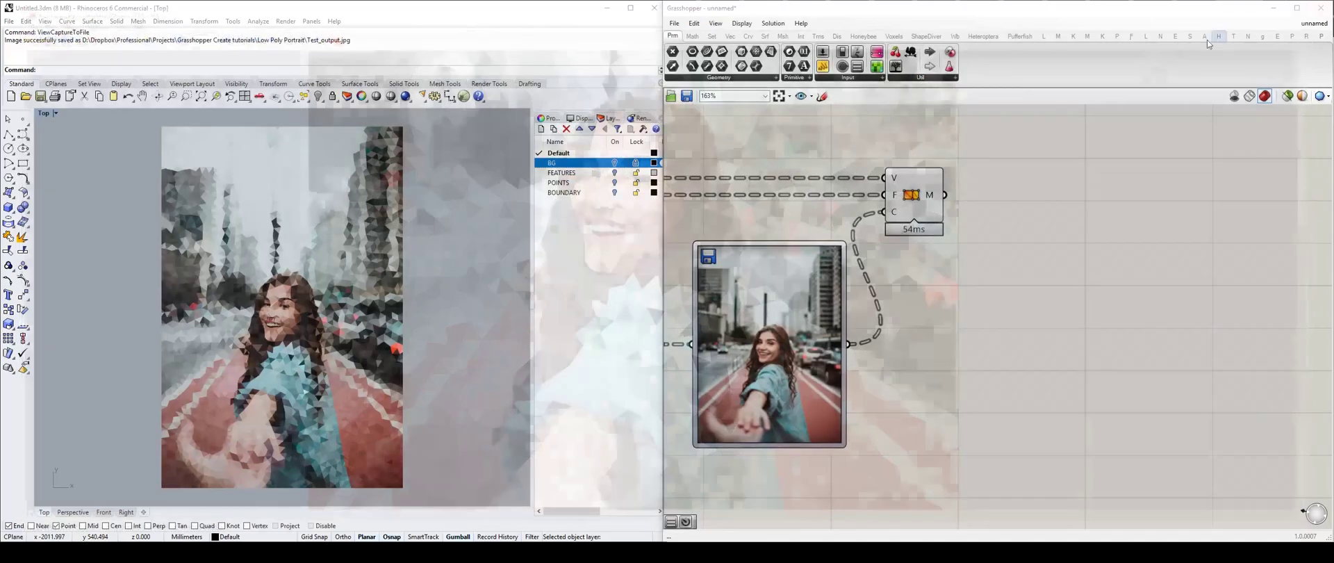
pyautogui.click(914, 195)
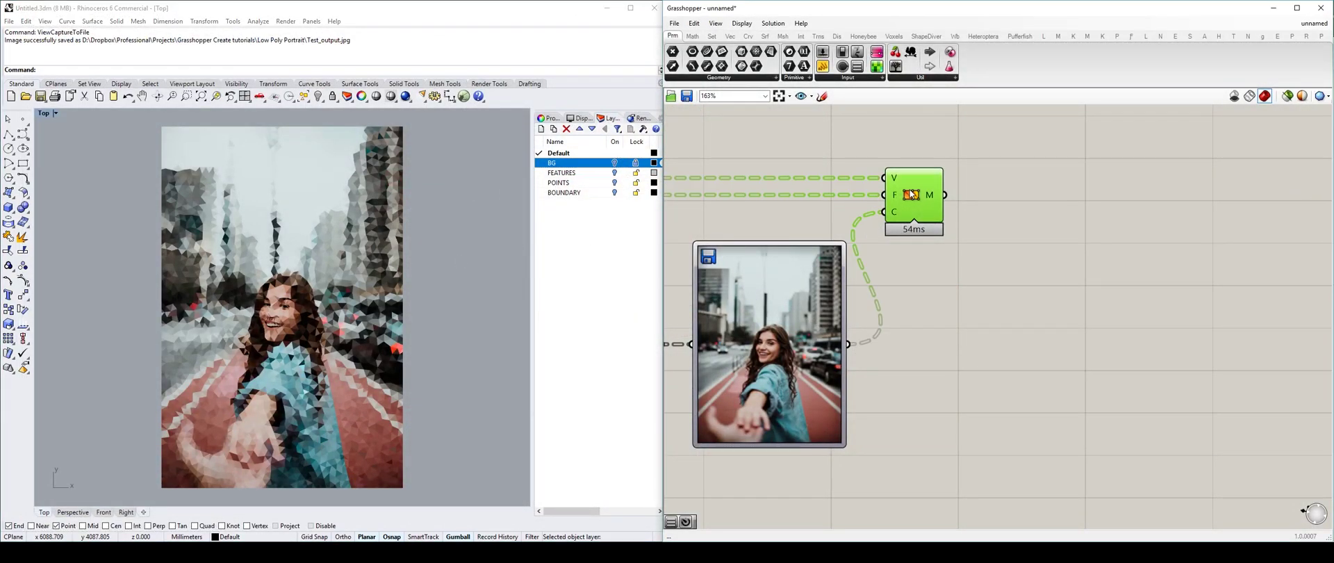
pyautogui.moveTo(914, 192); pyautogui.dragTo(918, 192)
pyautogui.middleClick(917, 192)
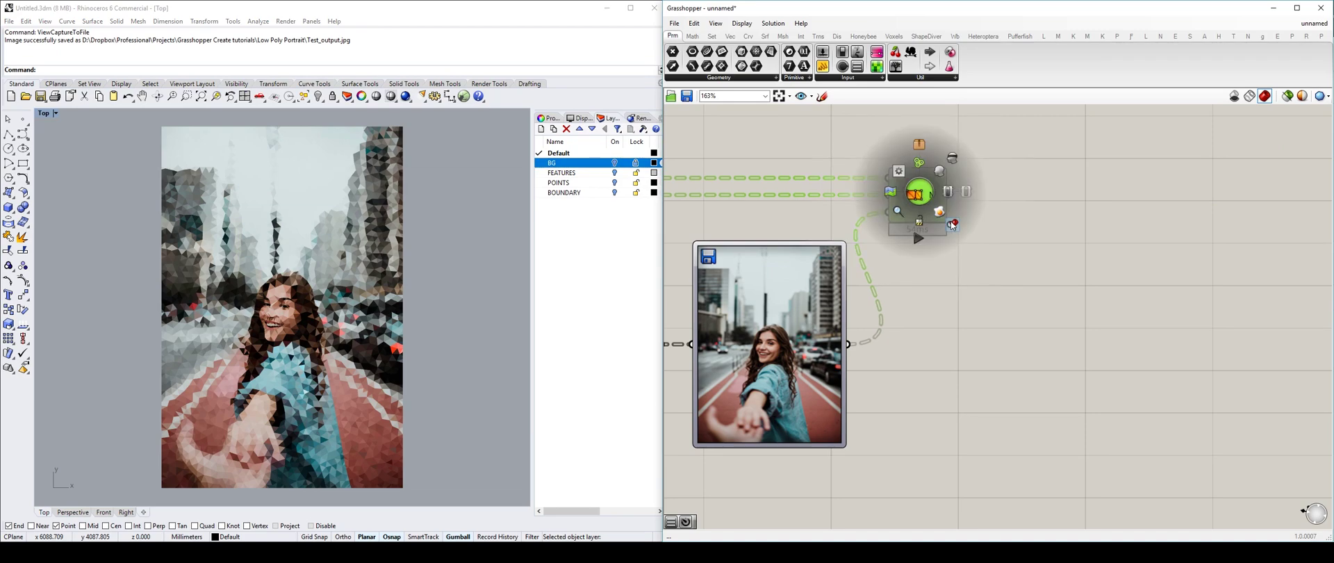
pyautogui.click(1070, 263)
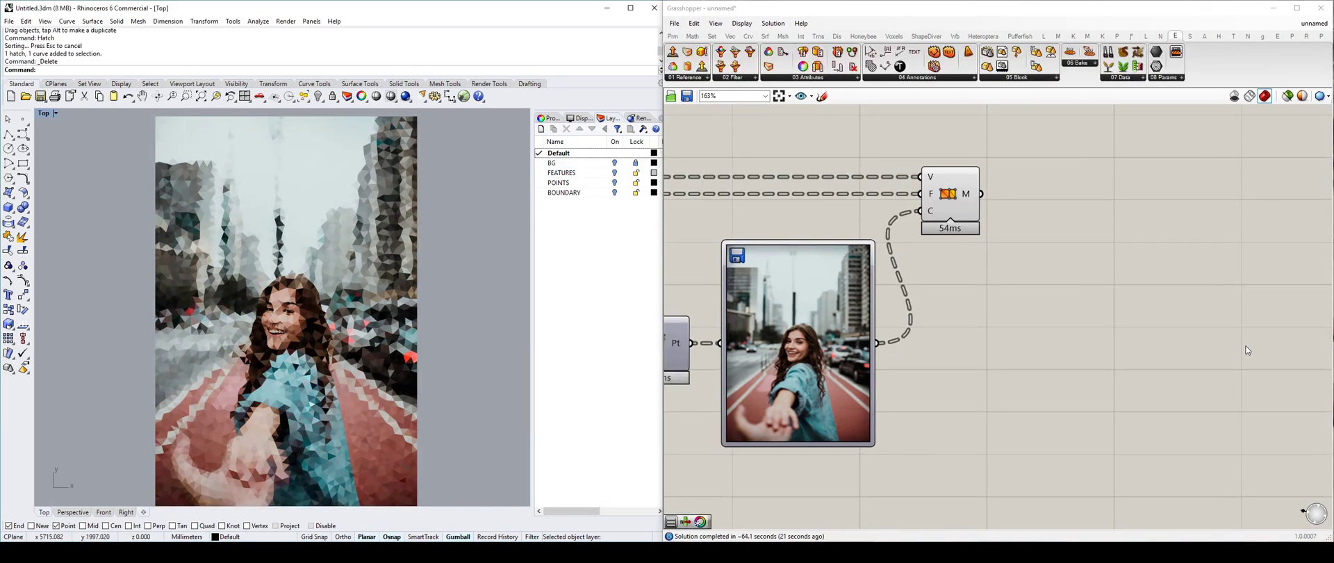
pyautogui.moveTo(1099, 231); pyautogui.dragTo(1066, 236, button='right')
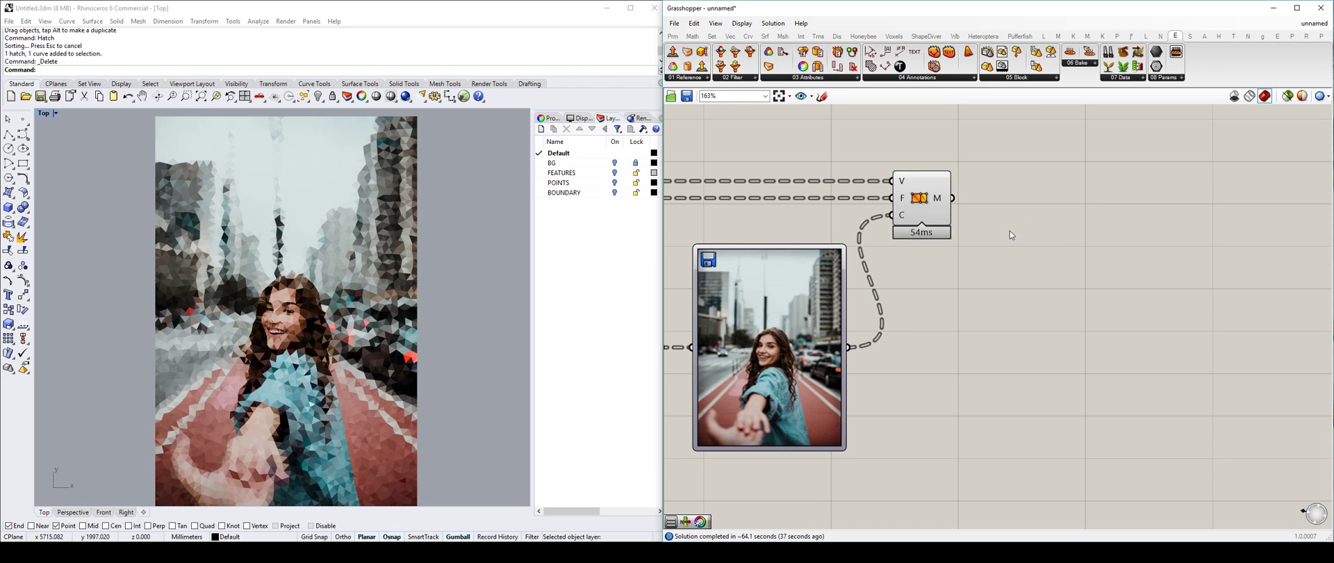
pyautogui.moveTo(1040, 225); pyautogui.dragTo(980, 221, button='right')
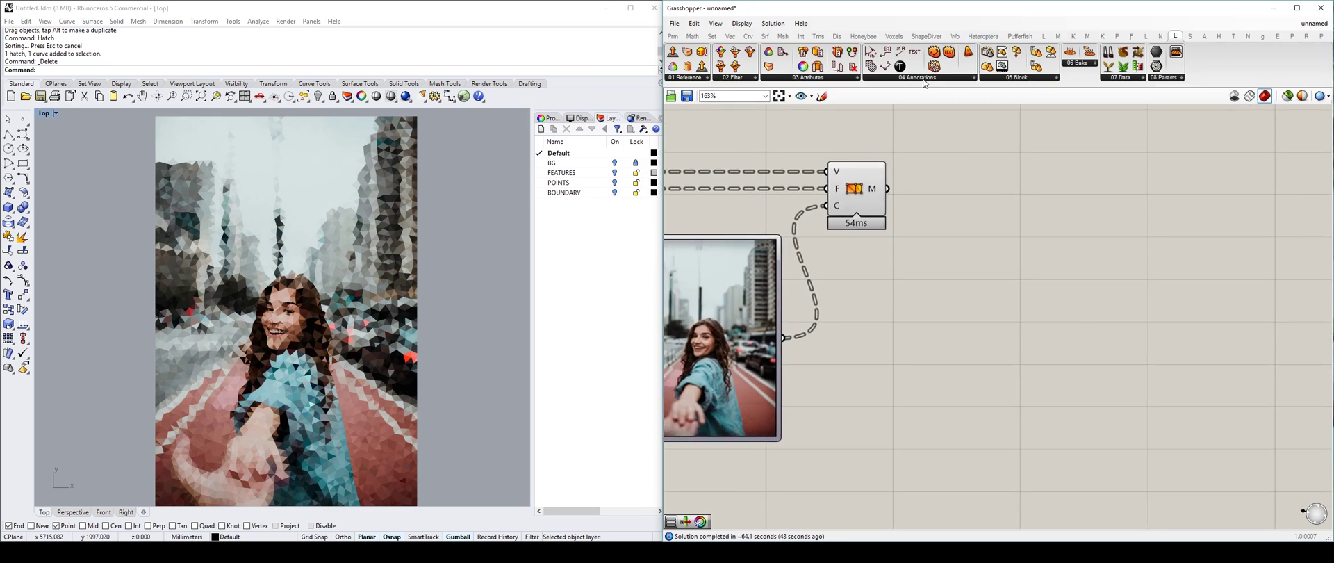
pyautogui.moveTo(897, 135); pyautogui.dragTo(938, 140, button='right')
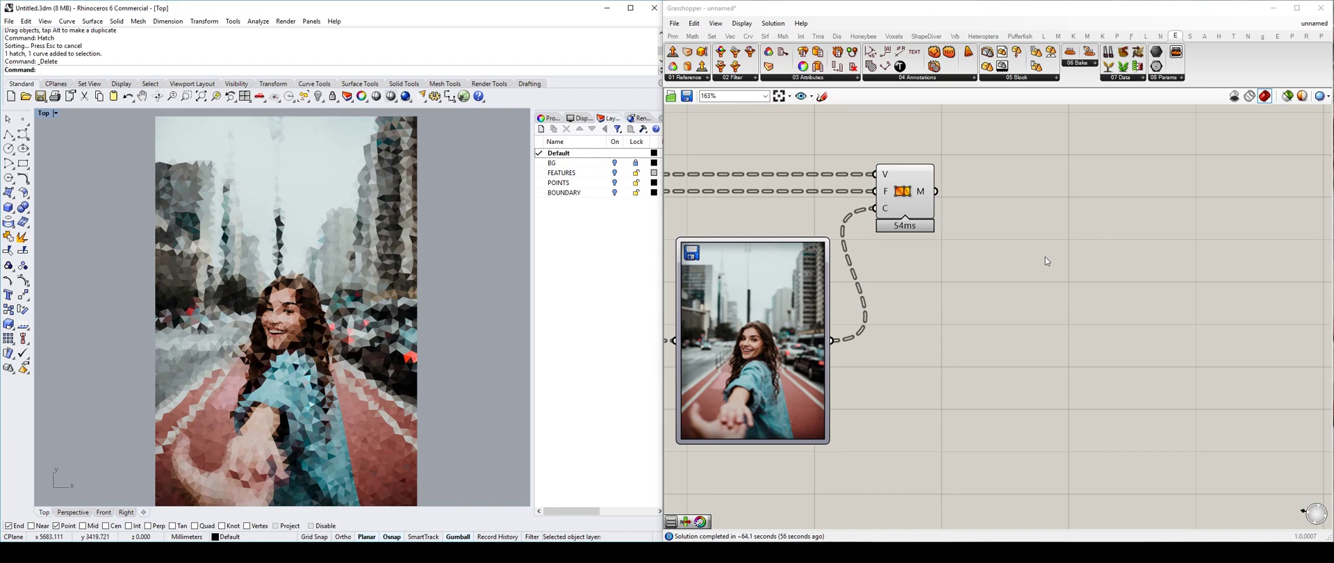
pyautogui.moveTo(1043, 260); pyautogui.dragTo(1063, 256, button='right')
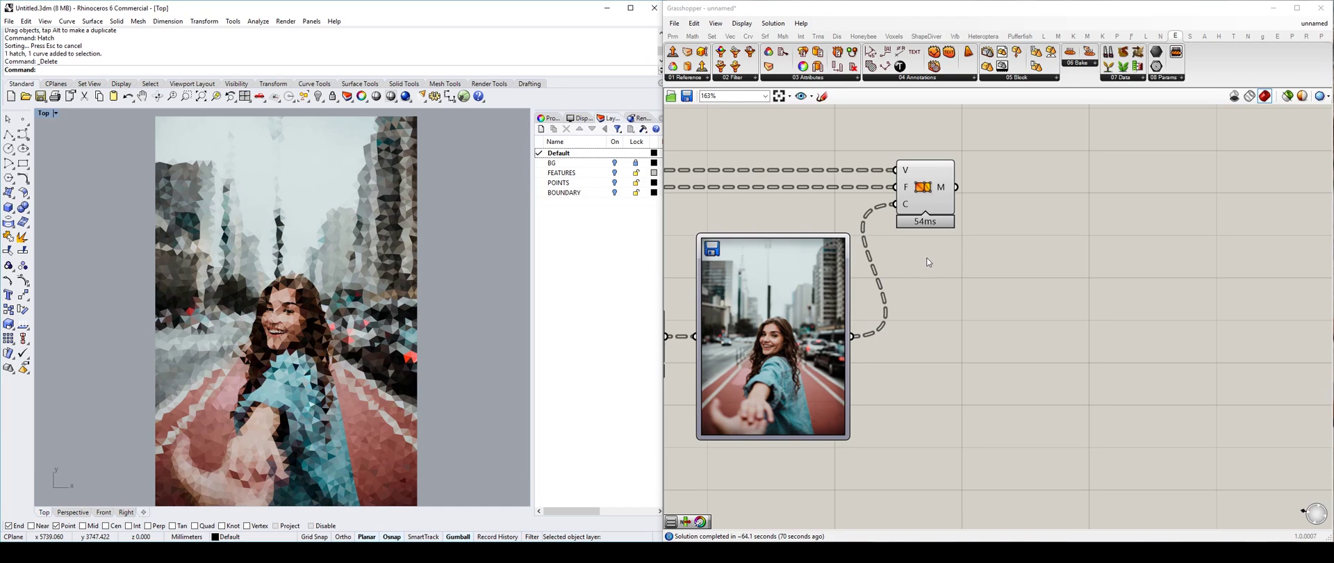
# - Place an Elefront bake component with G, A, N and B inputs on the empty canvas beyond the coloured mesh component
pyautogui.moveTo(1042, 206); pyautogui.dragTo(1006, 209, button='right')
pyautogui.moveTo(878, 123); pyautogui.dragTo(858, 109, button='right')
pyautogui.click(1082, 63)
pyautogui.moveTo(1086, 81); pyautogui.dragTo(1110, 285)
pyautogui.click(1082, 64)
pyautogui.click(944, 264)
# - Add a Define Object Attributes component between the image sampler and the bake component
pyautogui.click(696, 79)
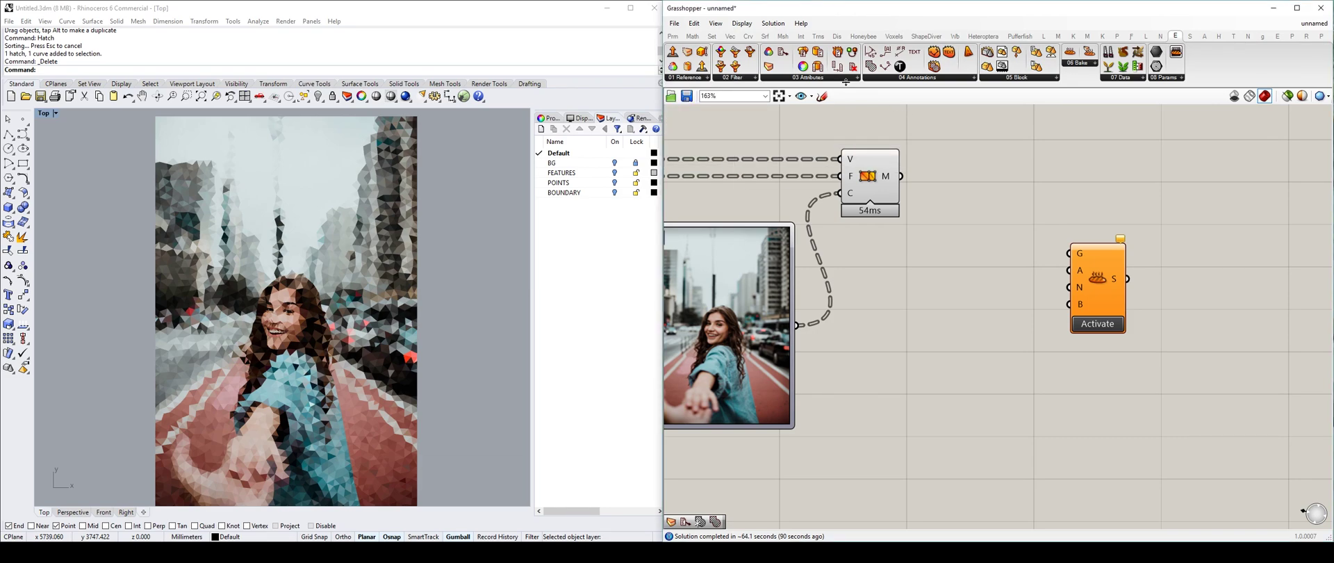
pyautogui.click(807, 78)
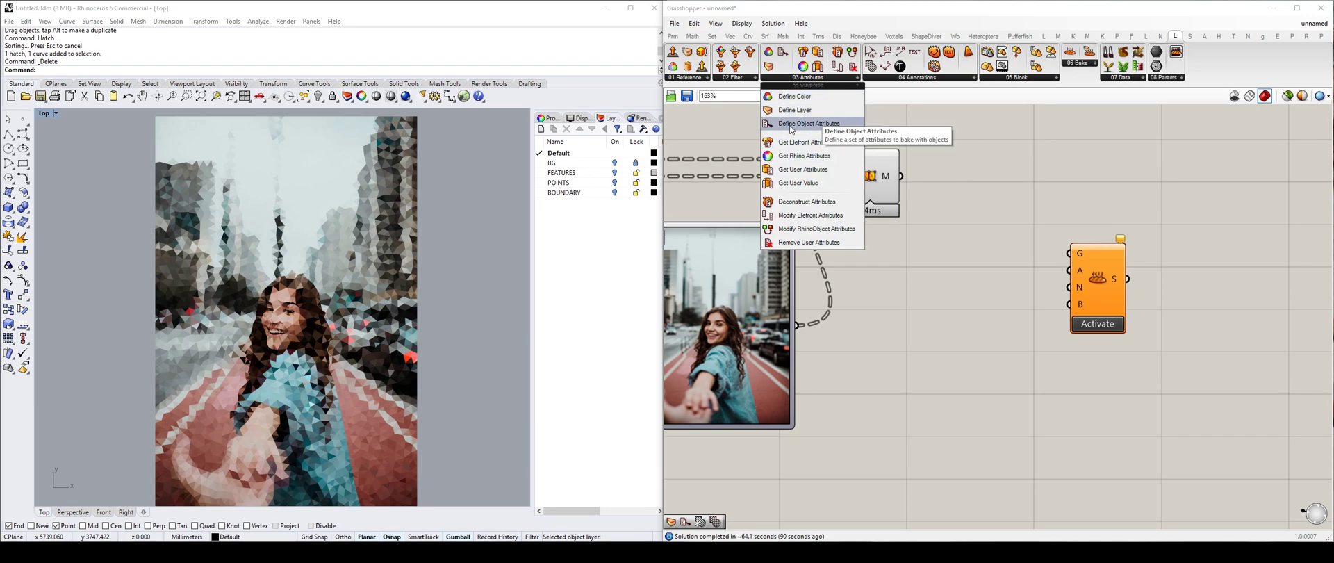
pyautogui.moveTo(792, 124); pyautogui.dragTo(969, 298)
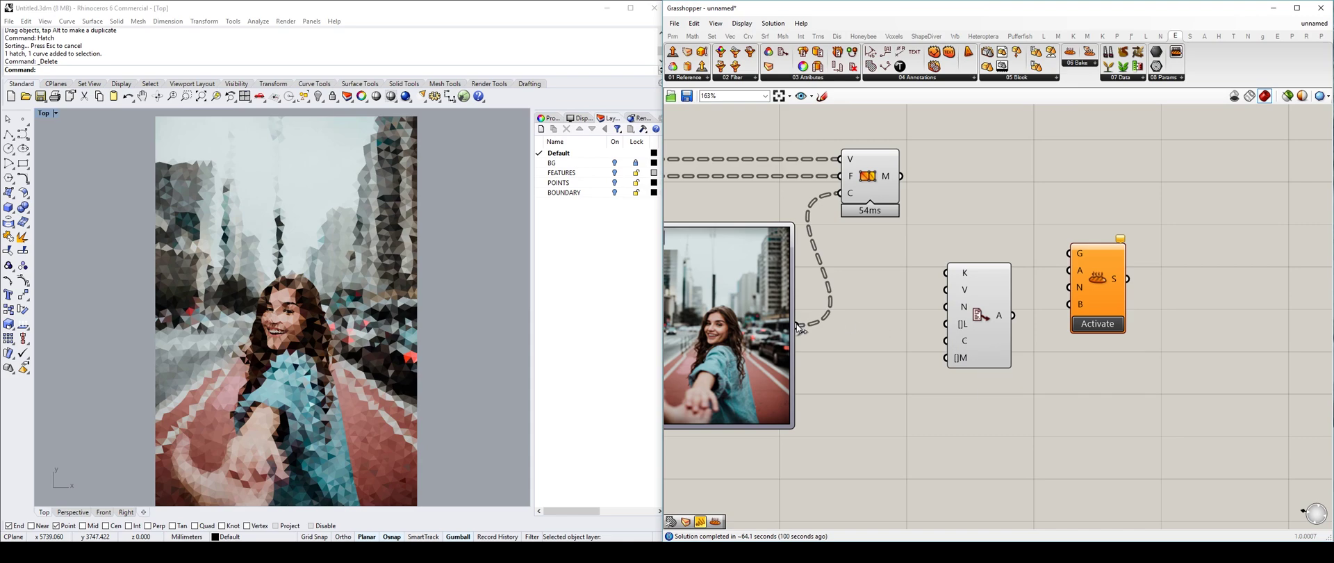
# - Connect the image sampler's output to the attributes component's C colour input and flatten that input
pyautogui.moveTo(797, 326); pyautogui.dragTo(946, 340)
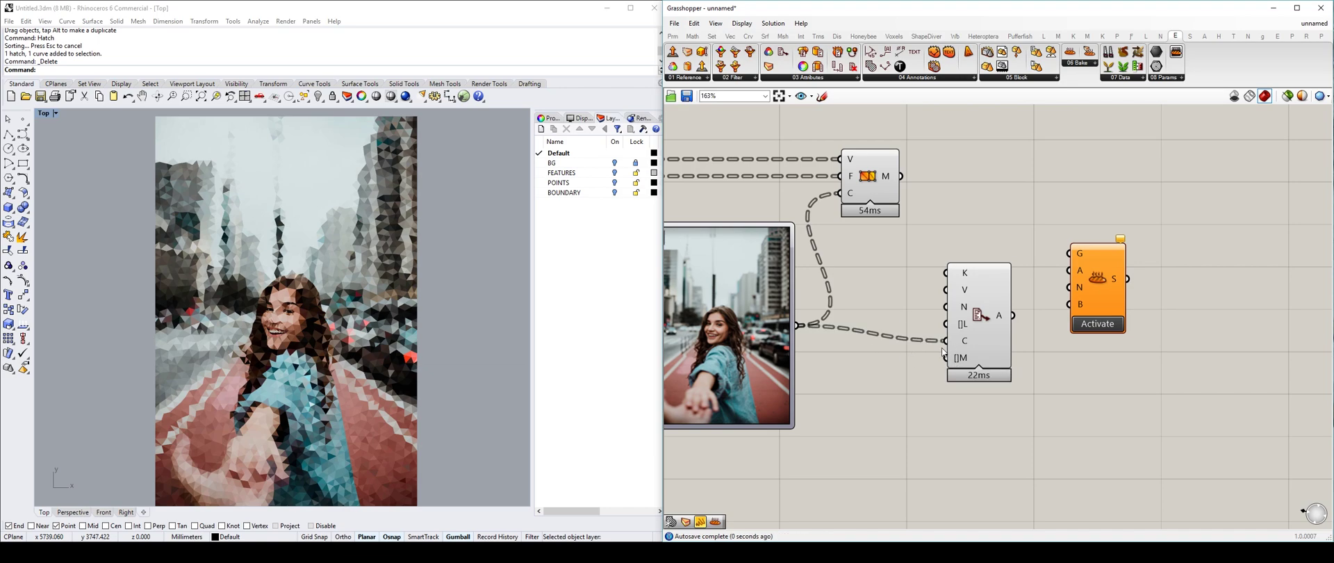
pyautogui.moveTo(964, 323); pyautogui.dragTo(959, 317)
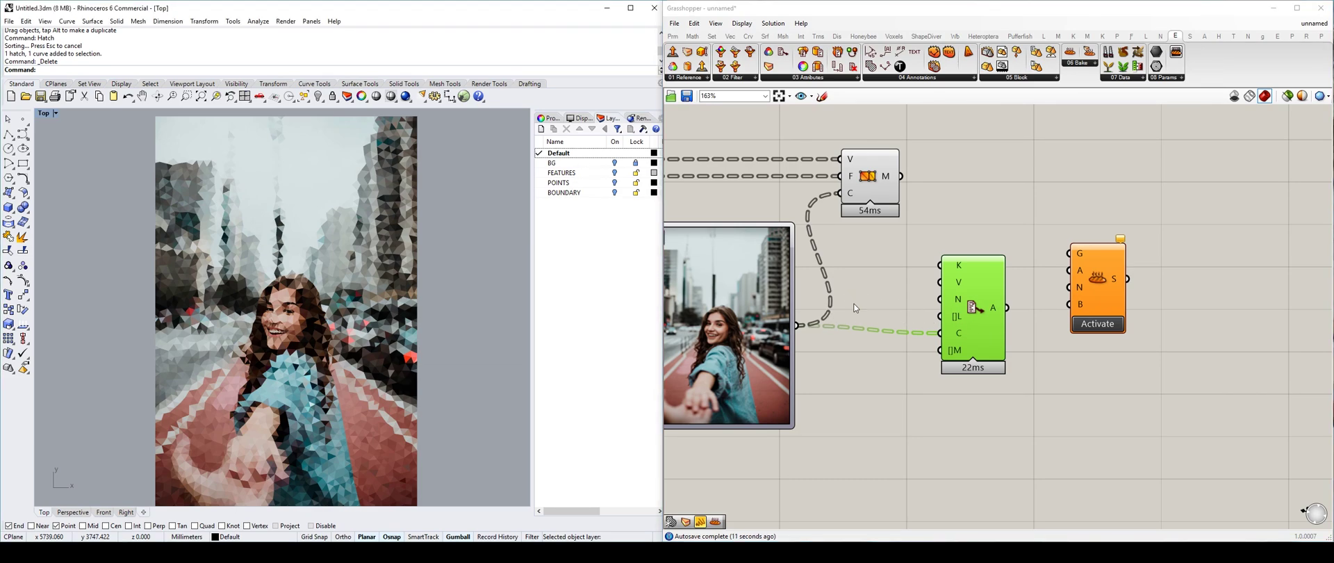
pyautogui.moveTo(955, 286); pyautogui.dragTo(976, 285)
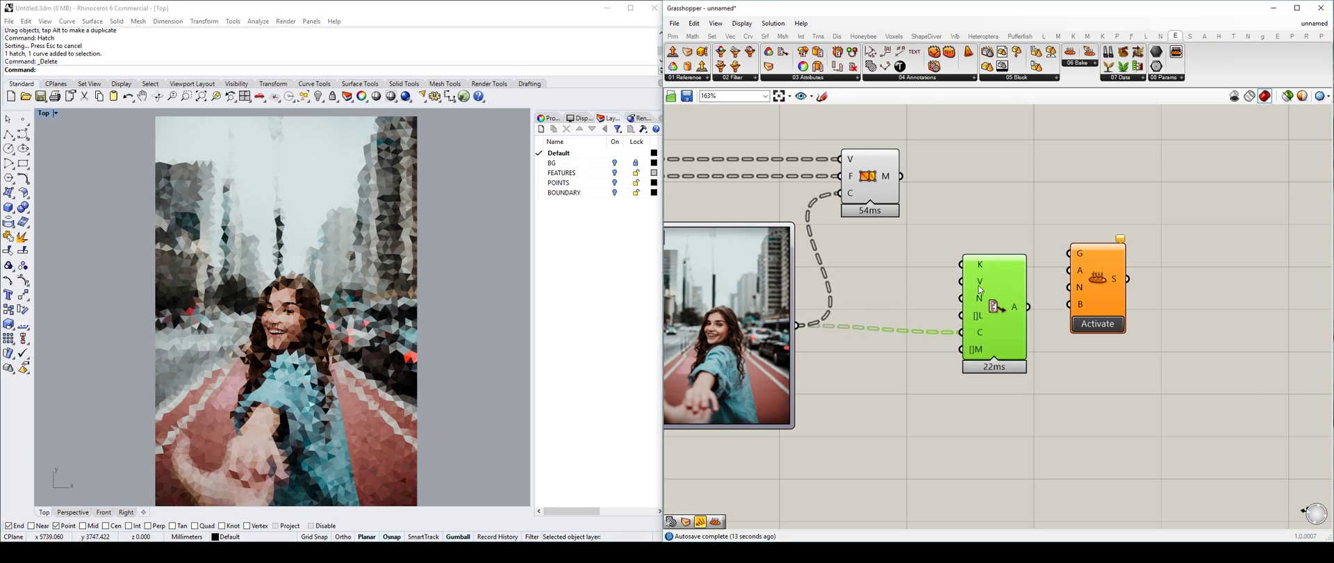
pyautogui.moveTo(980, 334); pyautogui.dragTo(973, 330)
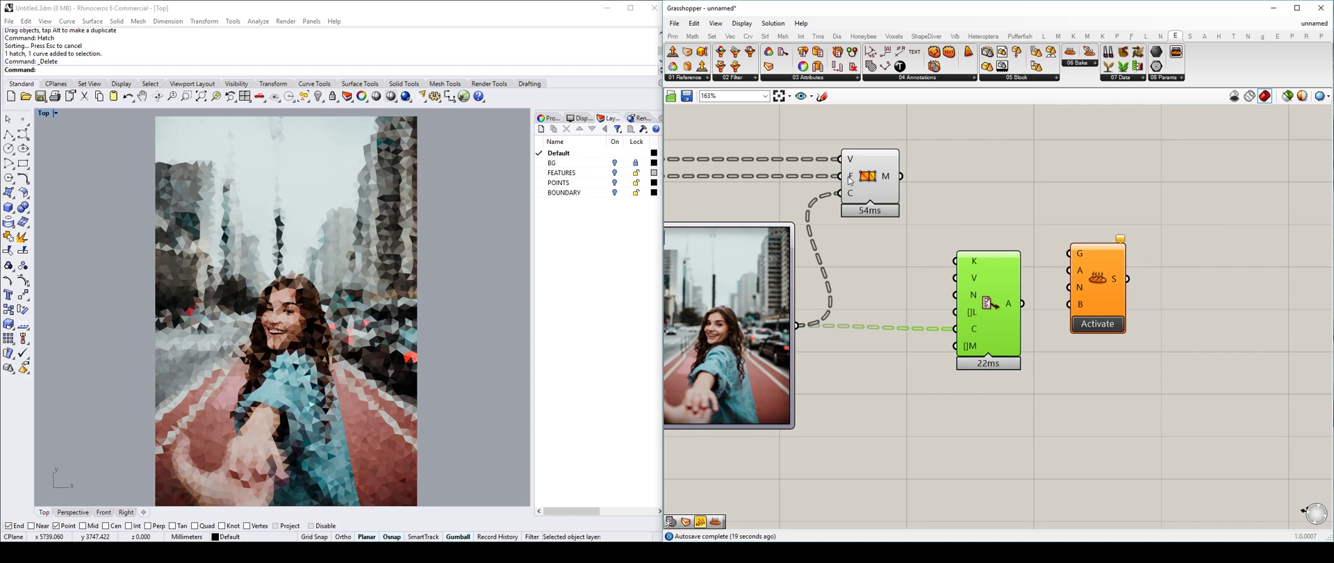
pyautogui.rightClick(974, 332)
pyautogui.click(887, 277)
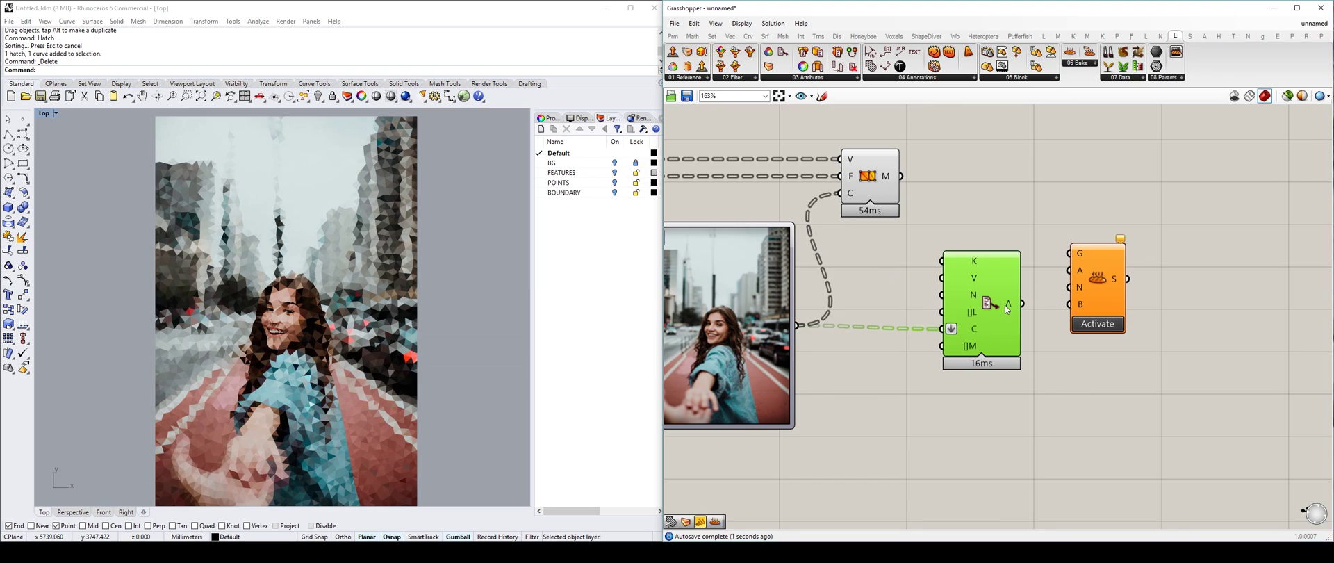
# - Connect the attributes component's A output to the bake component's A input and space the two components apart
pyautogui.moveTo(1100, 280); pyautogui.dragTo(1132, 260)
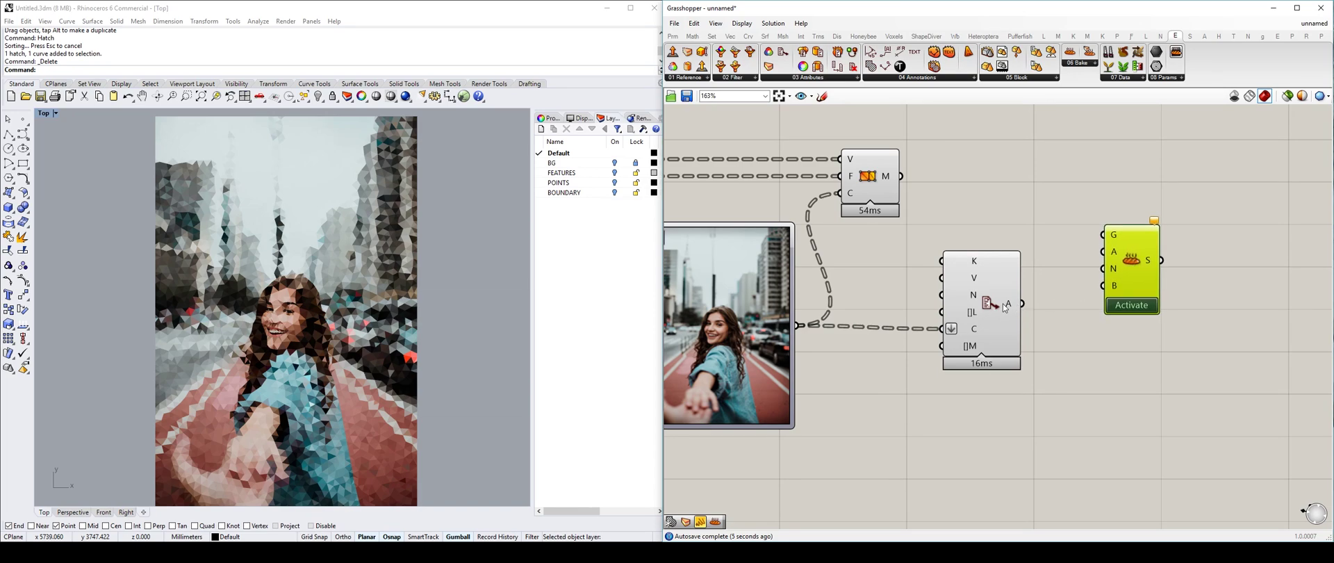
pyautogui.moveTo(1017, 294); pyautogui.dragTo(1001, 298, button='right')
pyautogui.moveTo(994, 309)
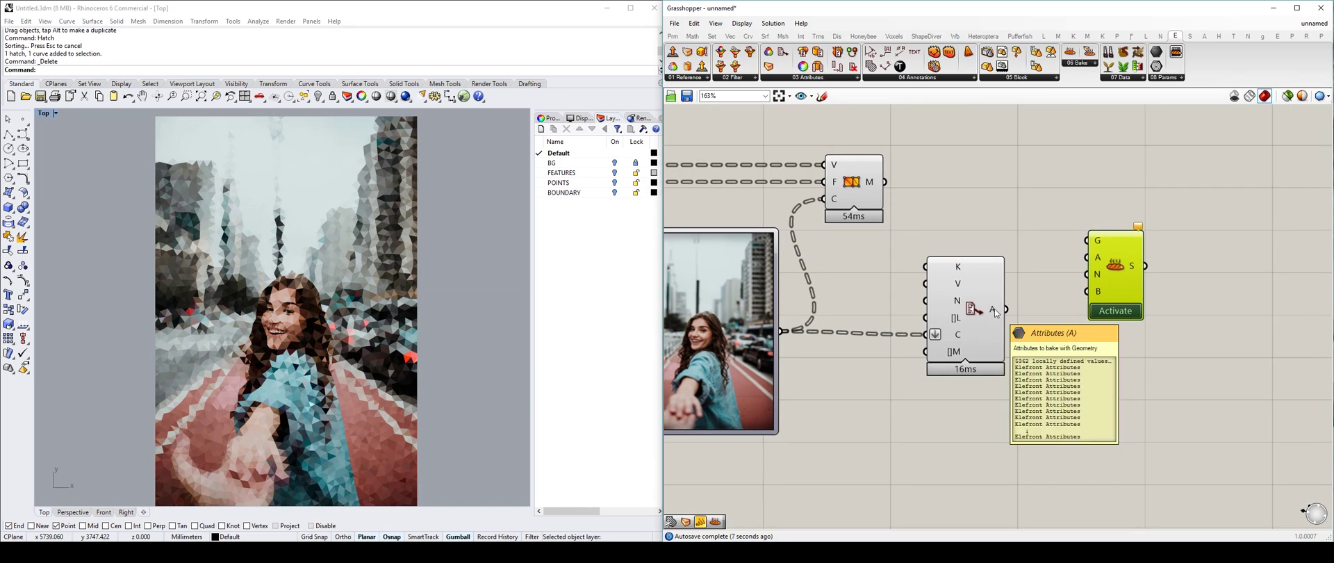
pyautogui.moveTo(1099, 290)
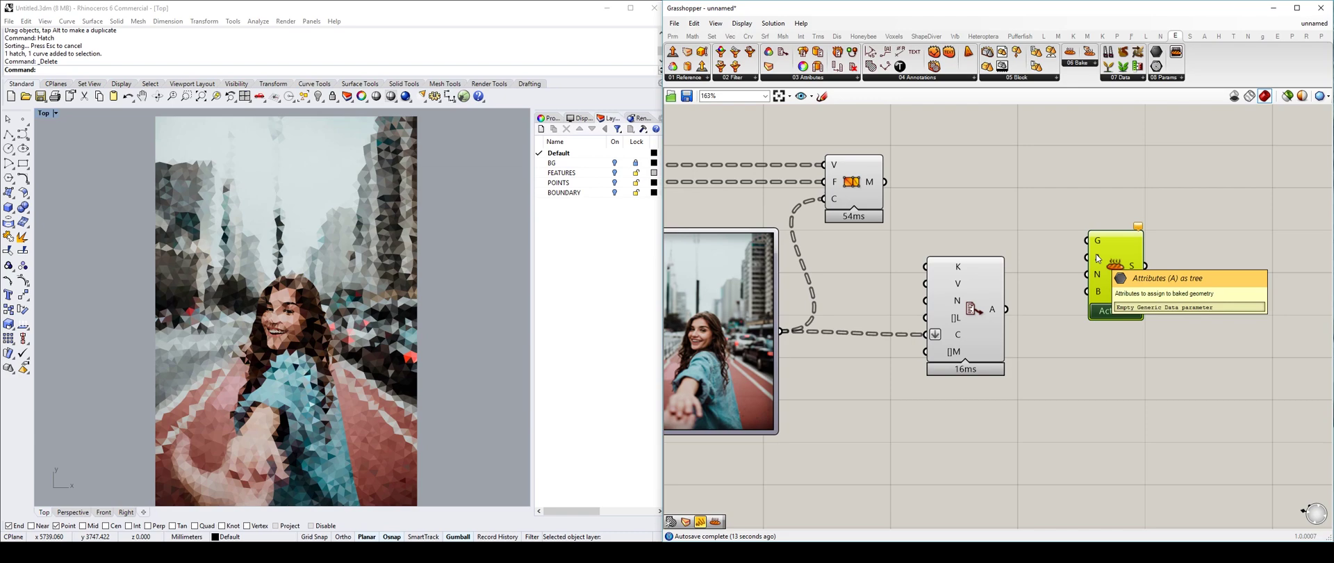
pyautogui.moveTo(1007, 308); pyautogui.dragTo(1088, 263)
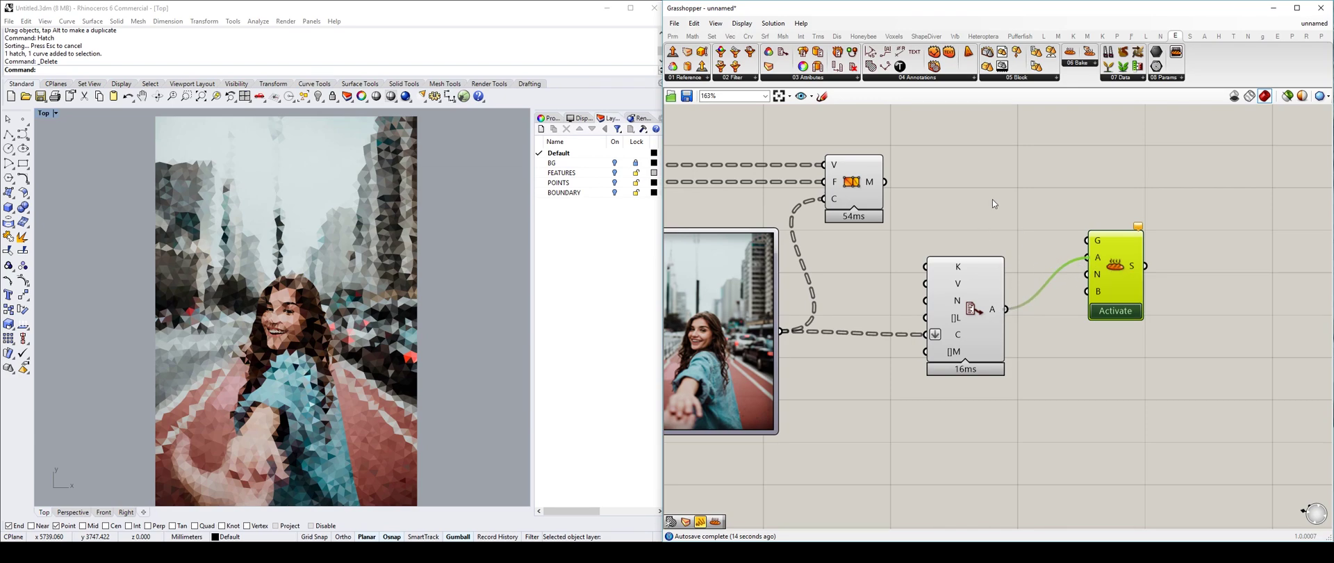
pyautogui.moveTo(1108, 266); pyautogui.dragTo(1131, 279)
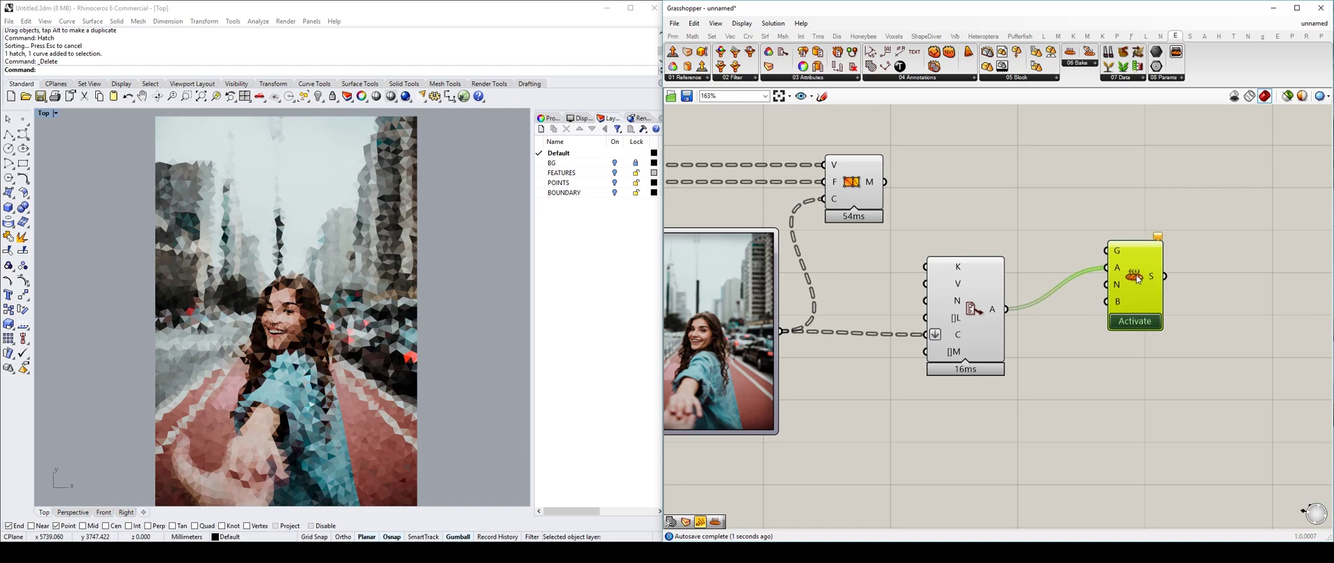
pyautogui.moveTo(964, 290); pyautogui.dragTo(965, 320)
pyautogui.moveTo(1152, 276); pyautogui.dragTo(1197, 277)
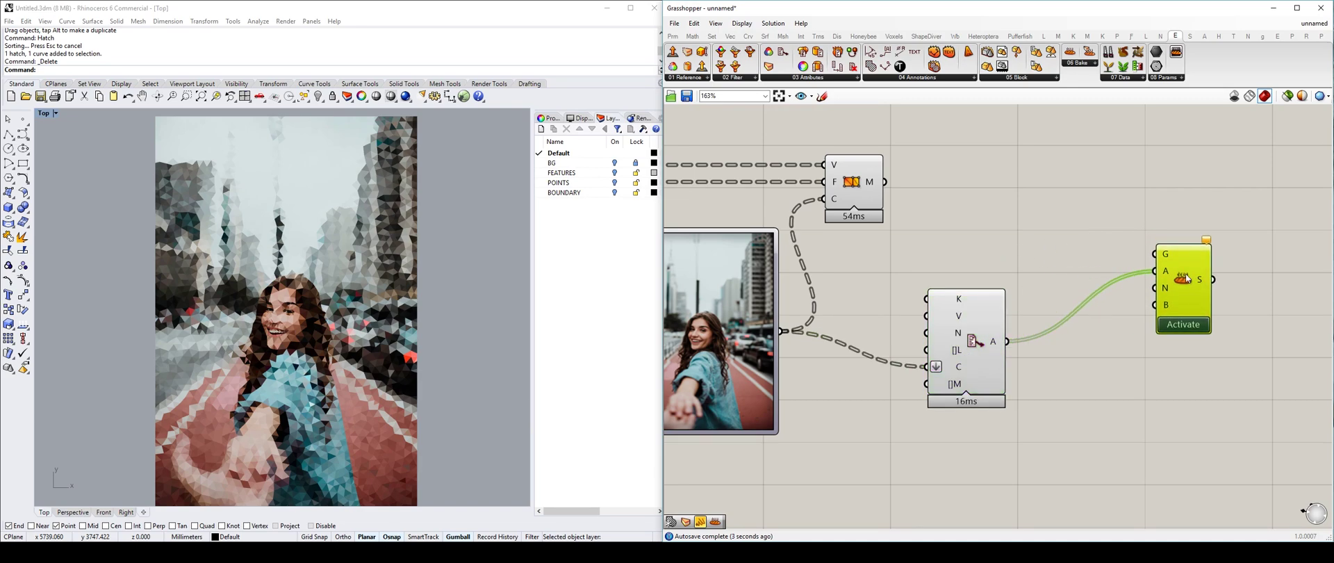
# - Add the Elefront hatch component with C, P, R and S inputs above the attributes component and spread out the surrounding components
pyautogui.moveTo(989, 187); pyautogui.dragTo(957, 193, button='right')
pyautogui.doubleClick(958, 192)
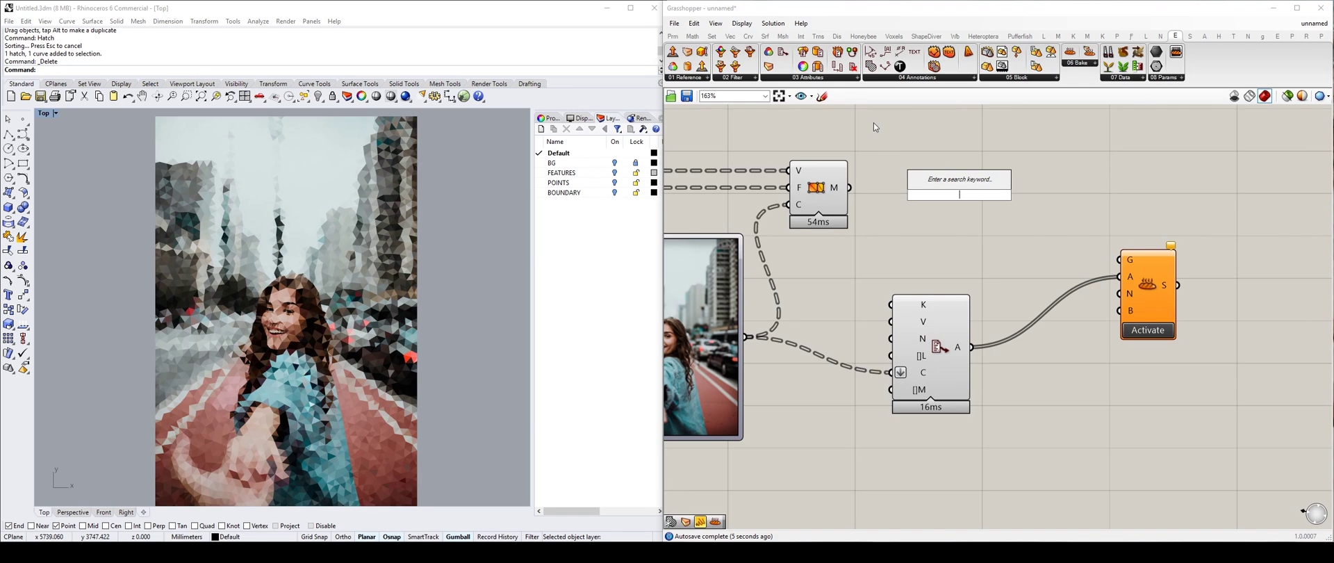
pyautogui.click(904, 78)
pyautogui.moveTo(906, 125); pyautogui.dragTo(967, 215)
pyautogui.moveTo(945, 336); pyautogui.dragTo(952, 345)
pyautogui.moveTo(1145, 293); pyautogui.dragTo(1183, 326)
pyautogui.moveTo(950, 345); pyautogui.dragTo(945, 353)
pyautogui.moveTo(965, 211); pyautogui.dragTo(1010, 218)
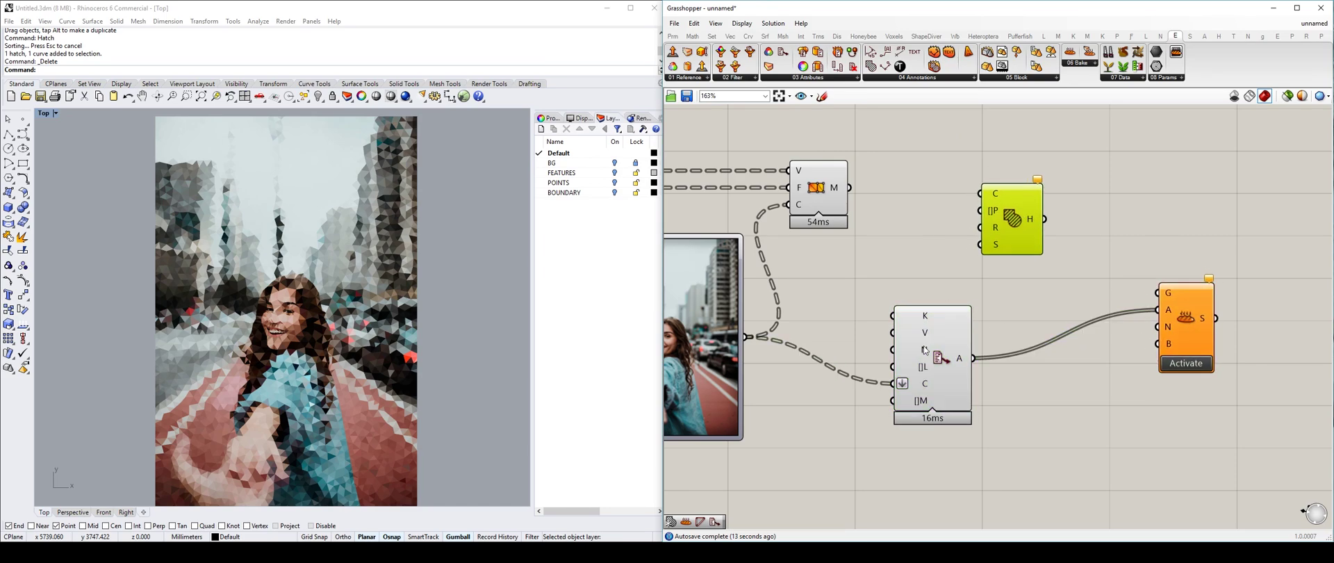
pyautogui.moveTo(924, 354)
pyautogui.mouseDown()
pyautogui.moveTo(928, 374)
pyautogui.moveTo(912, 380)
pyautogui.mouseUp()
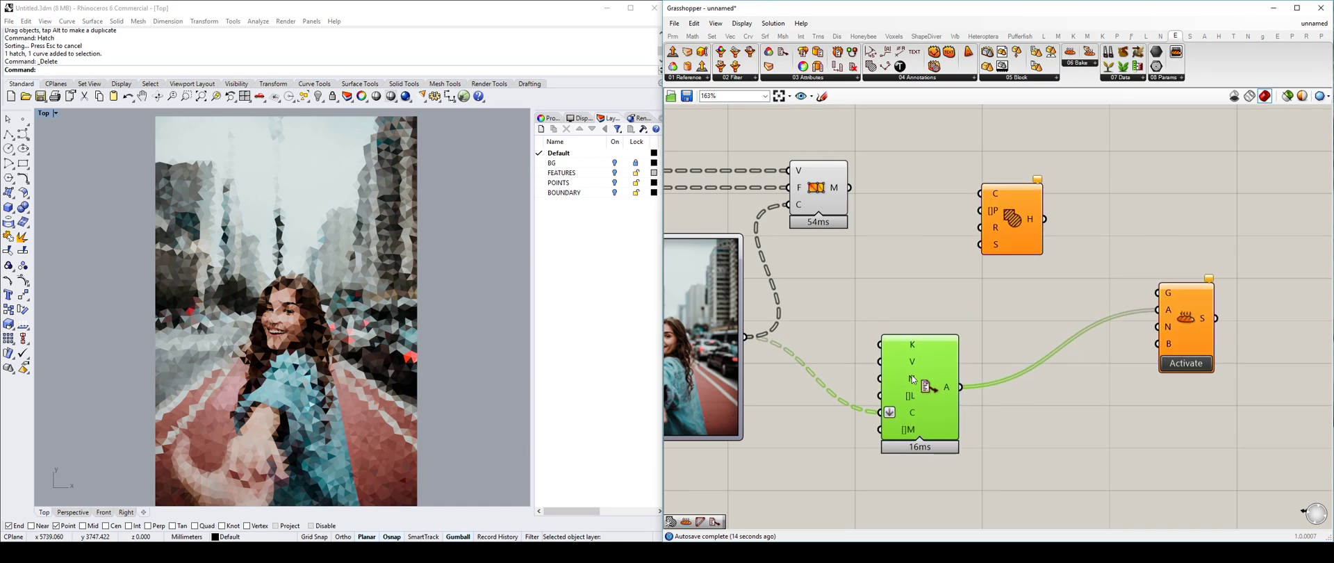
pyautogui.click(899, 257)
pyautogui.moveTo(999, 214); pyautogui.dragTo(1024, 222)
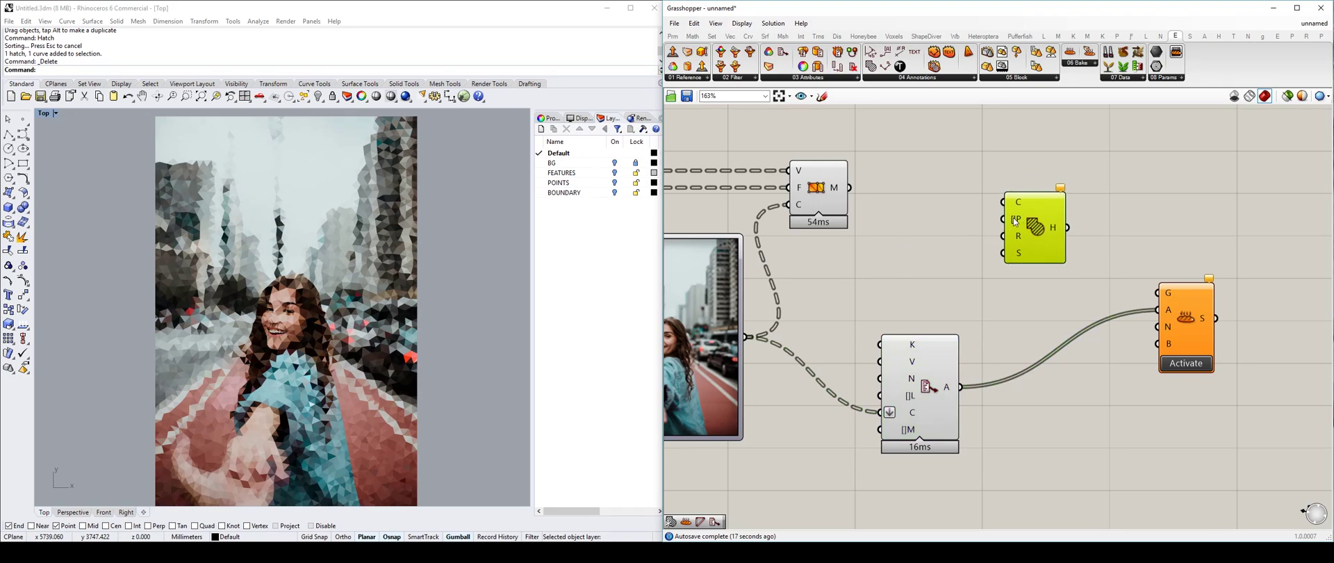
# - Add a Value List beside the hatch component and connect it to the P pattern input, with Solid as the chosen pattern
pyautogui.doubleClick(936, 256)
pyautogui.write('value')
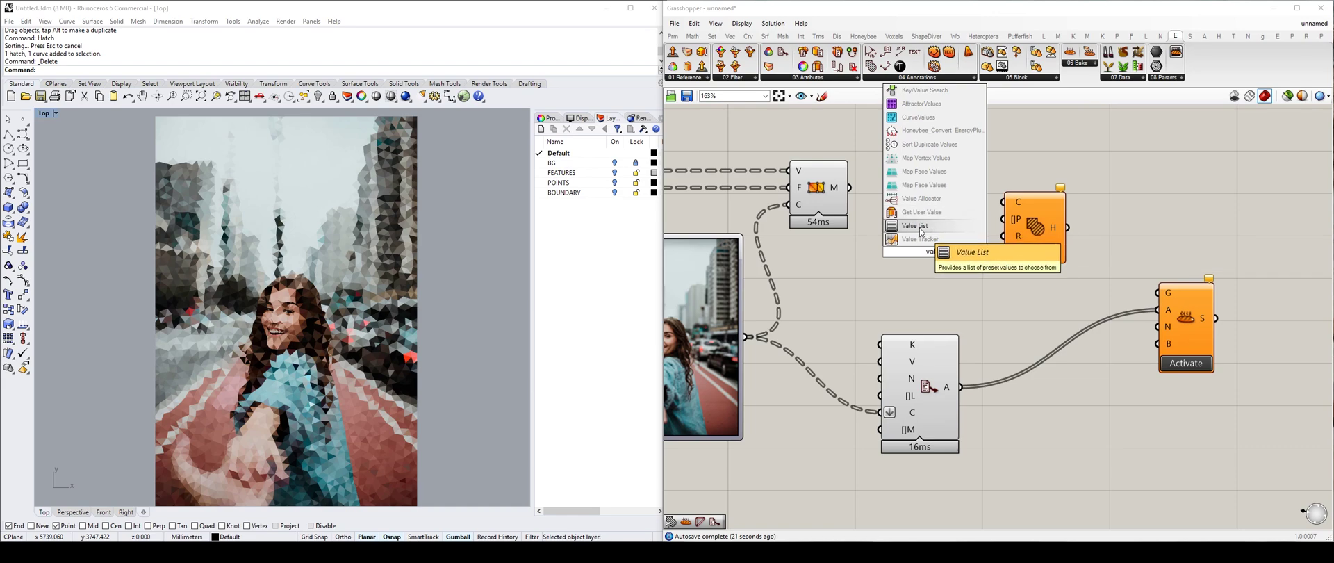
pyautogui.click(920, 232)
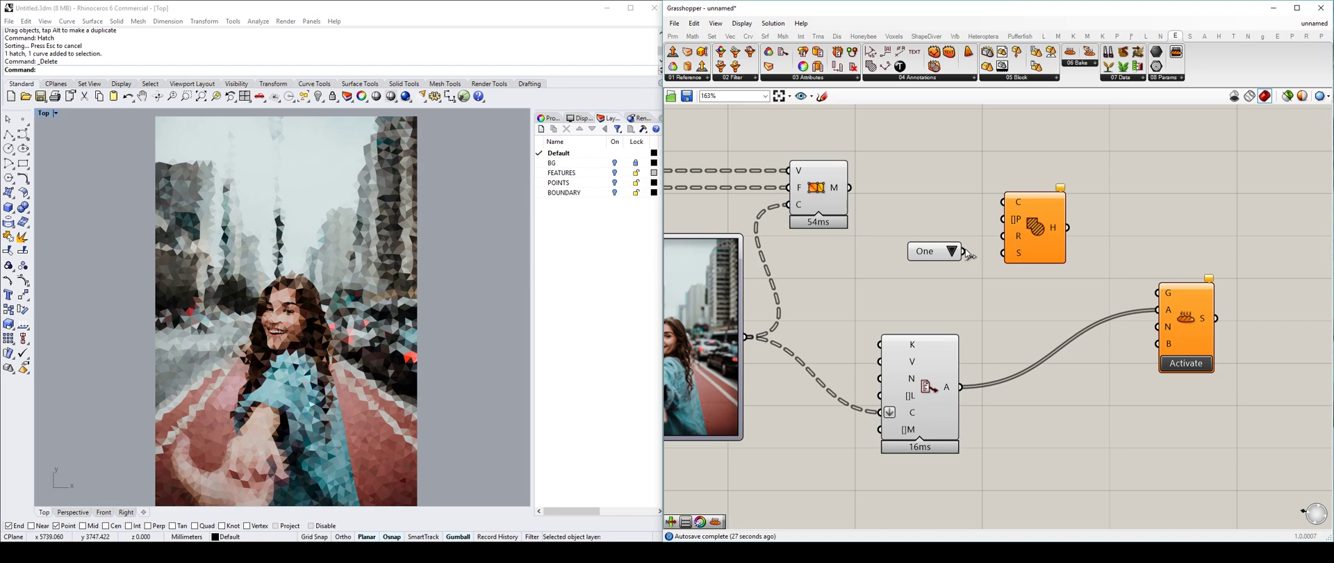
pyautogui.moveTo(946, 253); pyautogui.dragTo(997, 229)
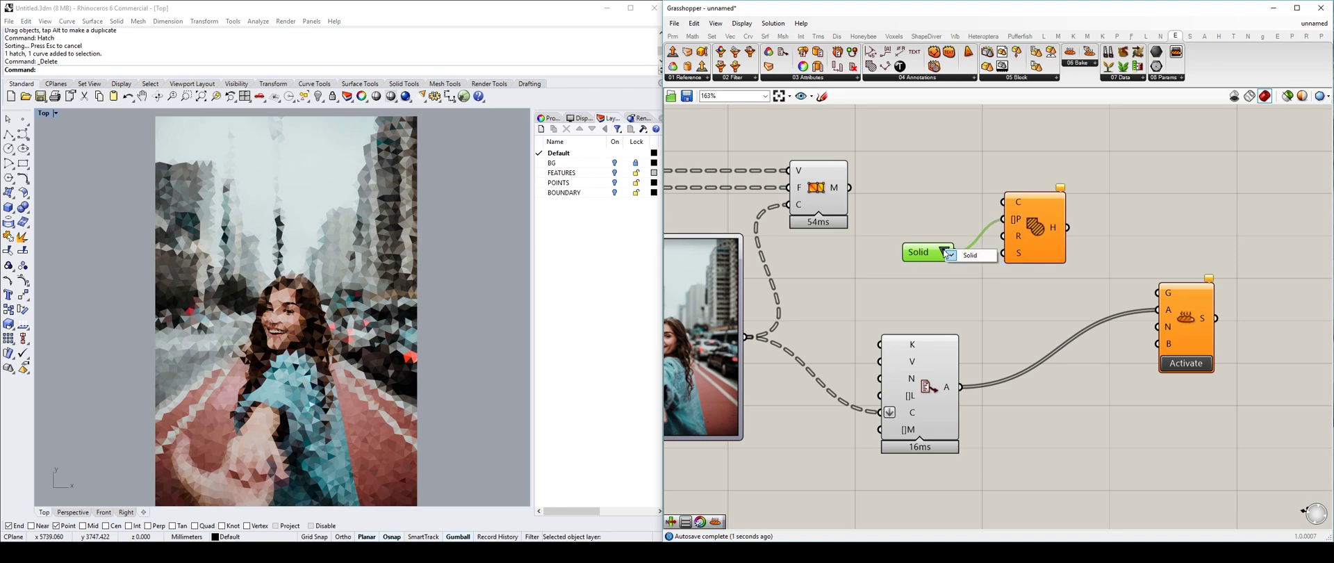
pyautogui.click(916, 254)
pyautogui.moveTo(914, 254); pyautogui.dragTo(915, 250)
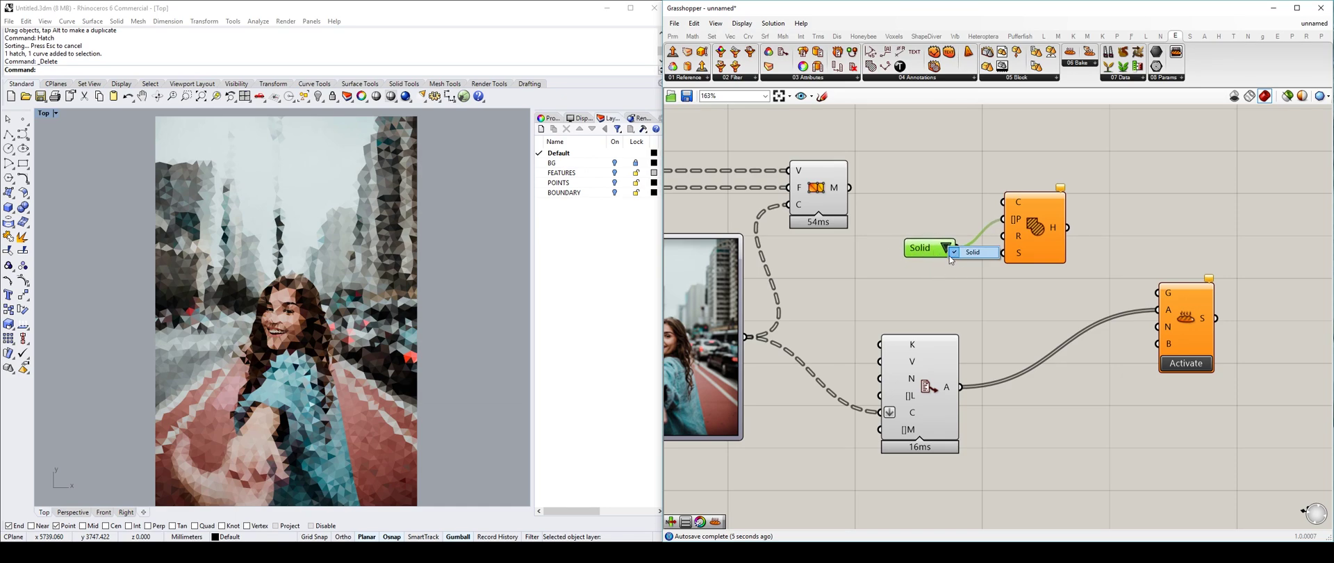
pyautogui.click(948, 248)
pyautogui.click(960, 252)
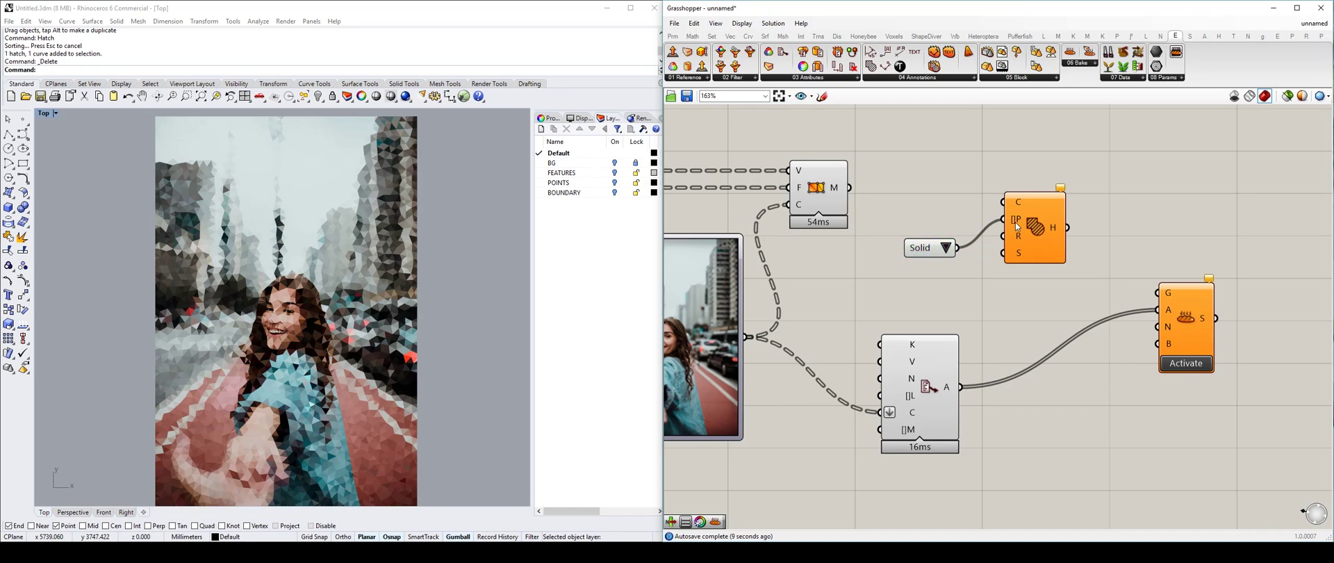
pyautogui.moveTo(1018, 223); pyautogui.dragTo(1030, 227)
# - In Rhino's Top viewport, draw a closed triangular polyline in the empty area beside the portrait
pyautogui.click(469, 262)
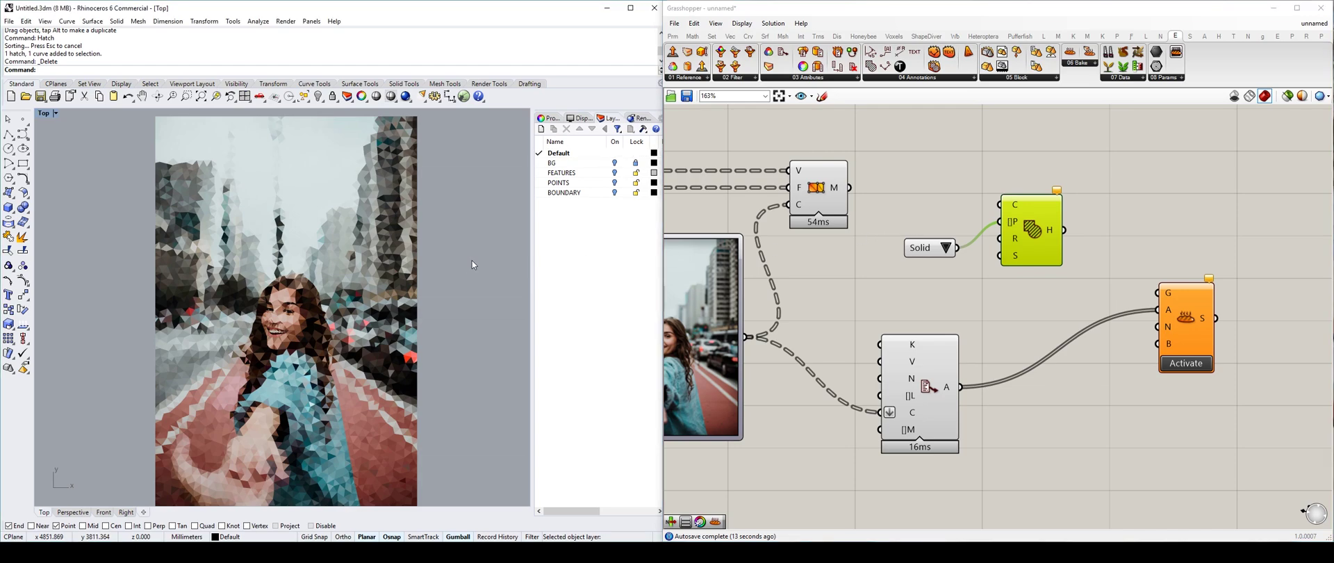
pyautogui.write('Polyline')
pyautogui.press('Return')
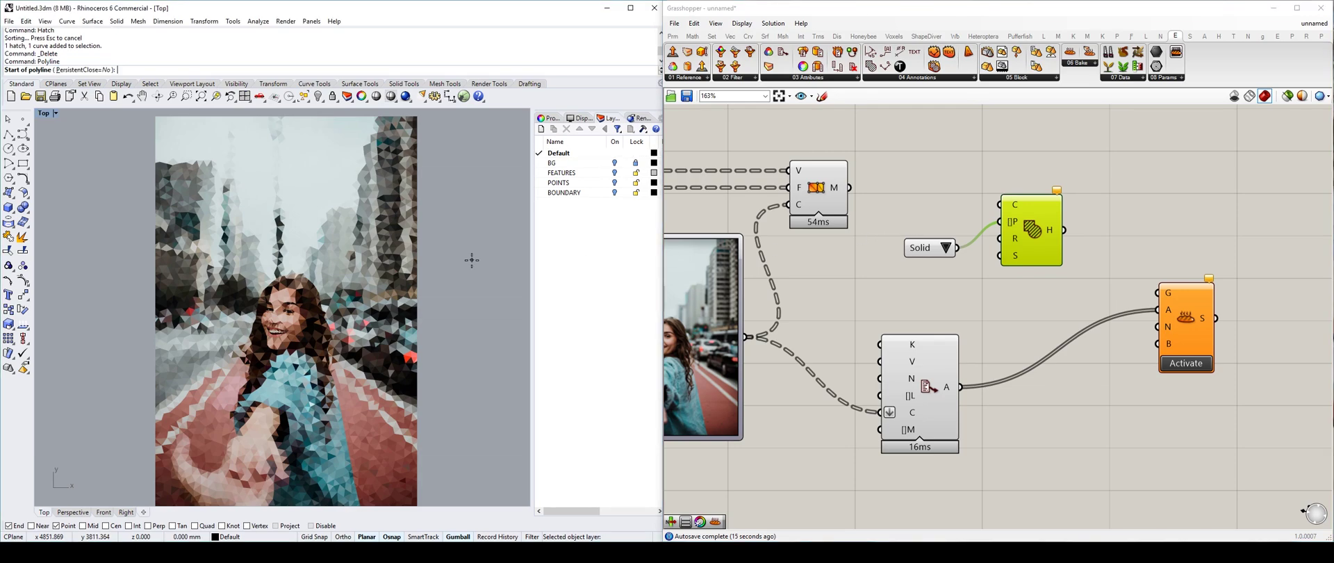
pyautogui.click(477, 206)
pyautogui.click(455, 246)
pyautogui.click(508, 271)
pyautogui.click(478, 205)
# - Hatch the triangle with the Solid pattern at rotation 0.0 and scale 1.0
pyautogui.click(459, 232)
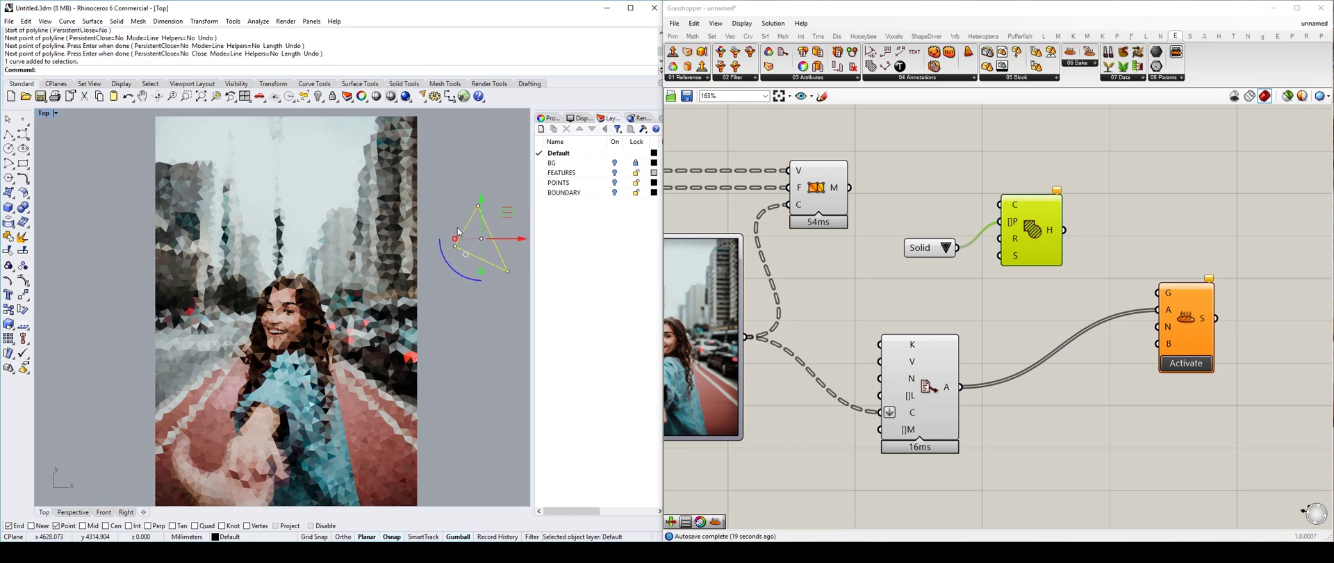
pyautogui.write('Hatch')
pyautogui.press('Return')
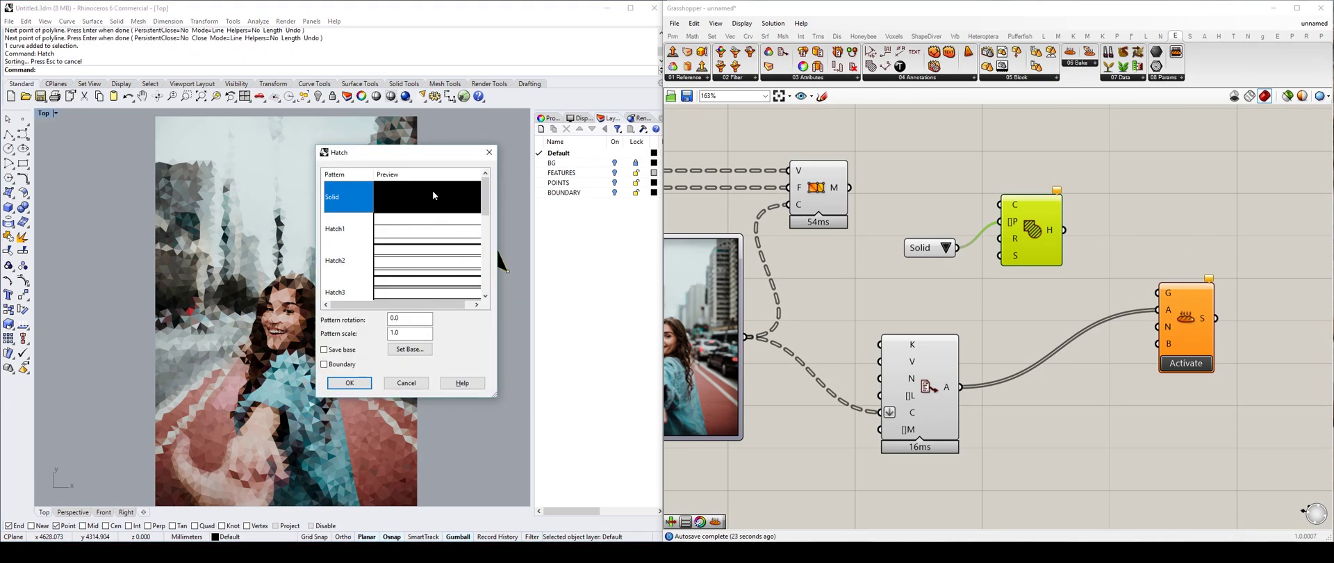
pyautogui.scroll(-3, 414, 223)
pyautogui.scroll(3, 414, 222)
pyautogui.click(349, 382)
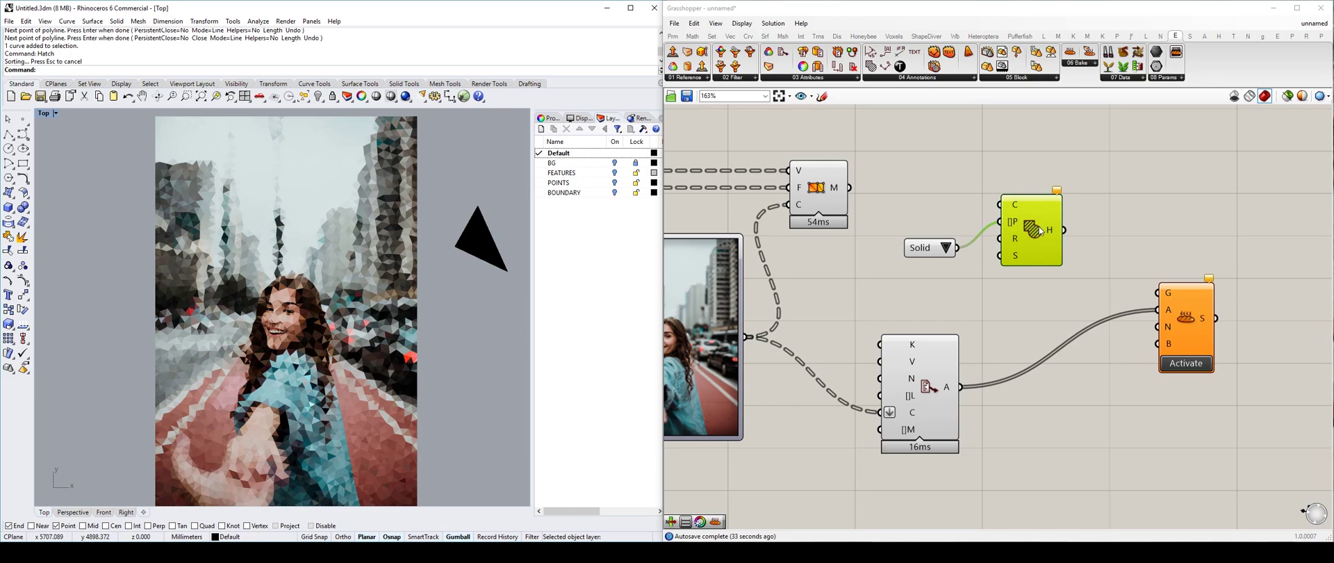
# - In Grasshopper, rearrange the hatch component and its Solid value list to leave free space beyond the coloured mesh component
pyautogui.moveTo(1041, 231); pyautogui.dragTo(1049, 232)
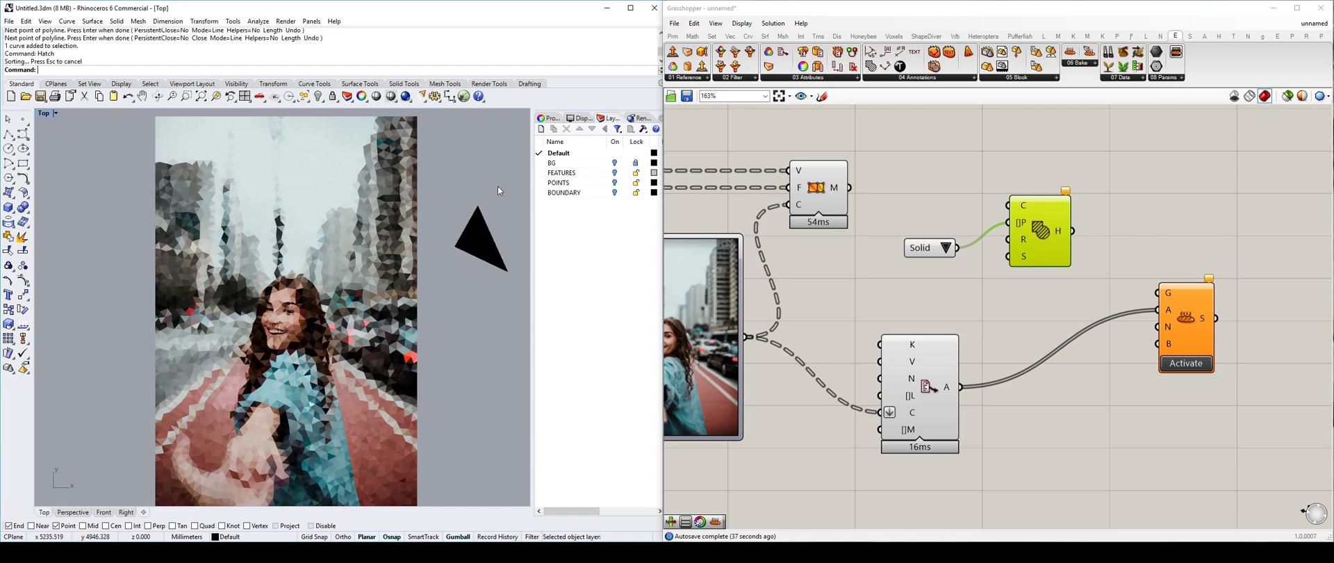
pyautogui.moveTo(1050, 225); pyautogui.dragTo(1051, 225)
pyautogui.click(927, 252)
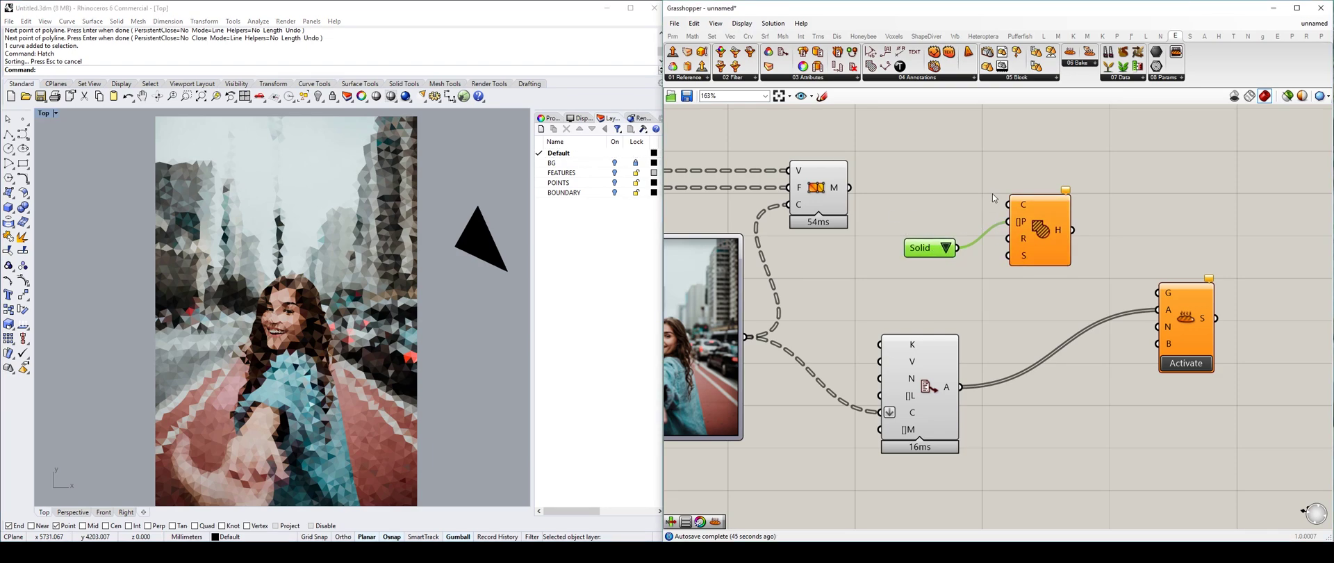
pyautogui.moveTo(1026, 221); pyautogui.dragTo(1032, 220)
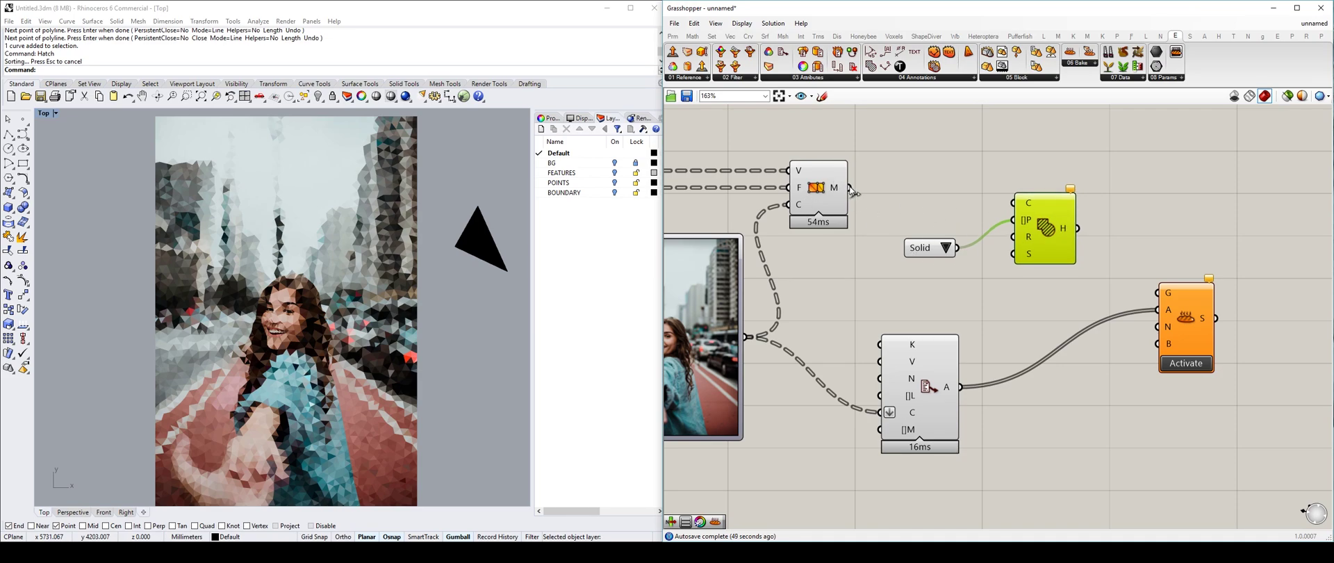
pyautogui.click(934, 194)
pyautogui.moveTo(931, 247); pyautogui.dragTo(926, 261)
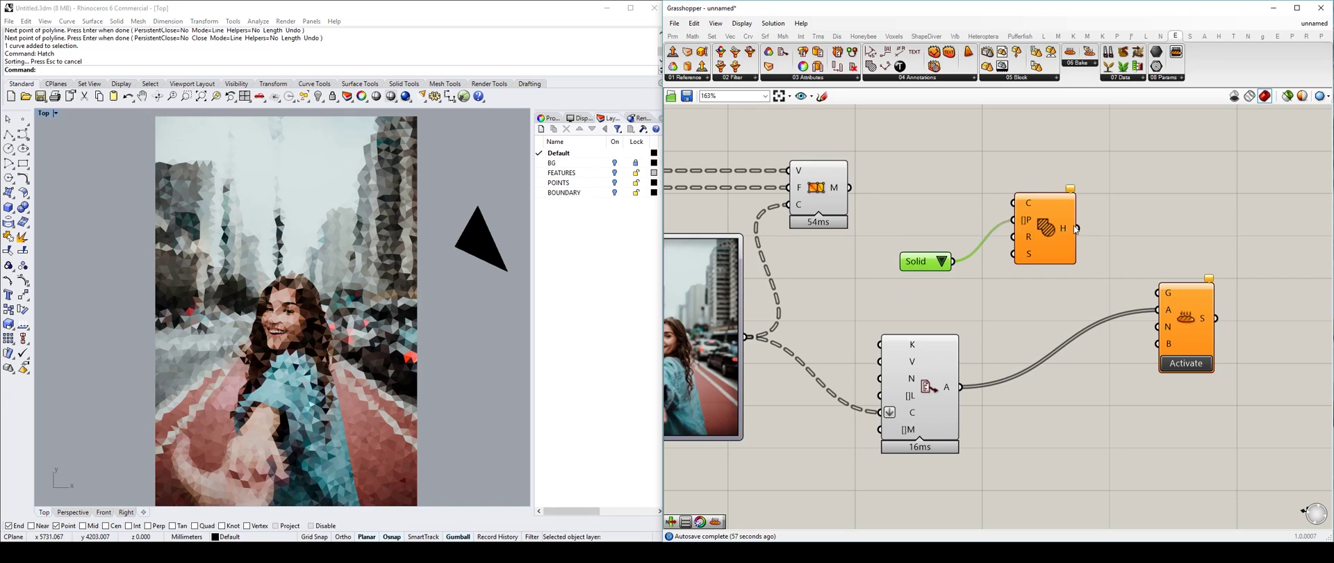
pyautogui.moveTo(1051, 231); pyautogui.dragTo(1032, 244)
pyautogui.click(1098, 196)
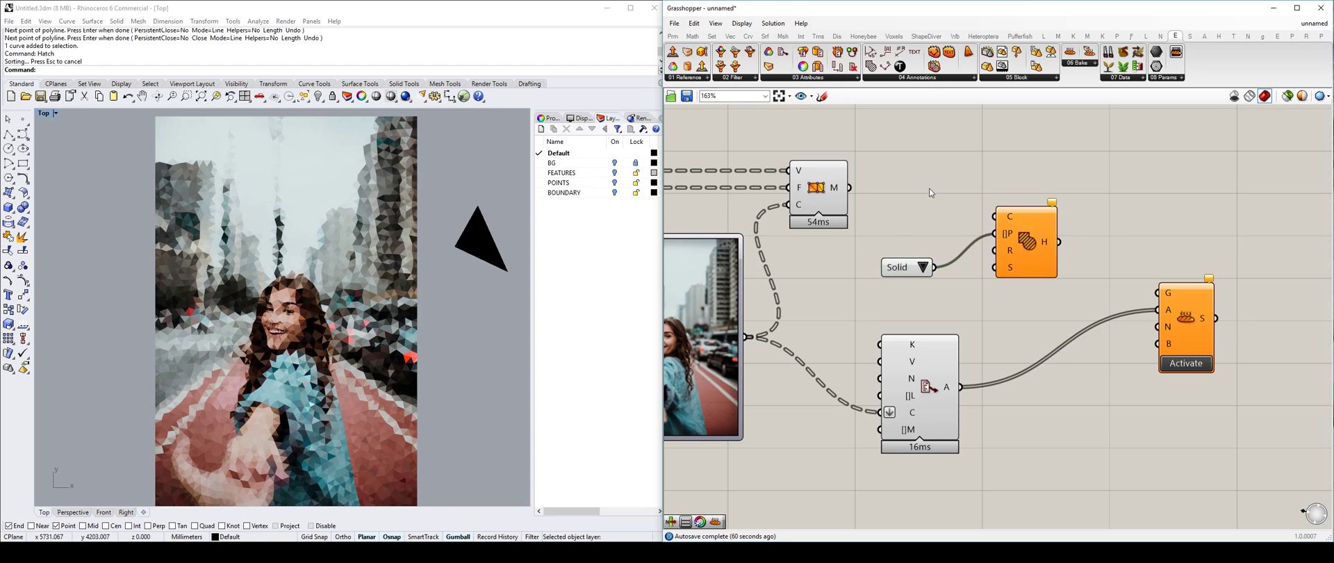
pyautogui.click(508, 289)
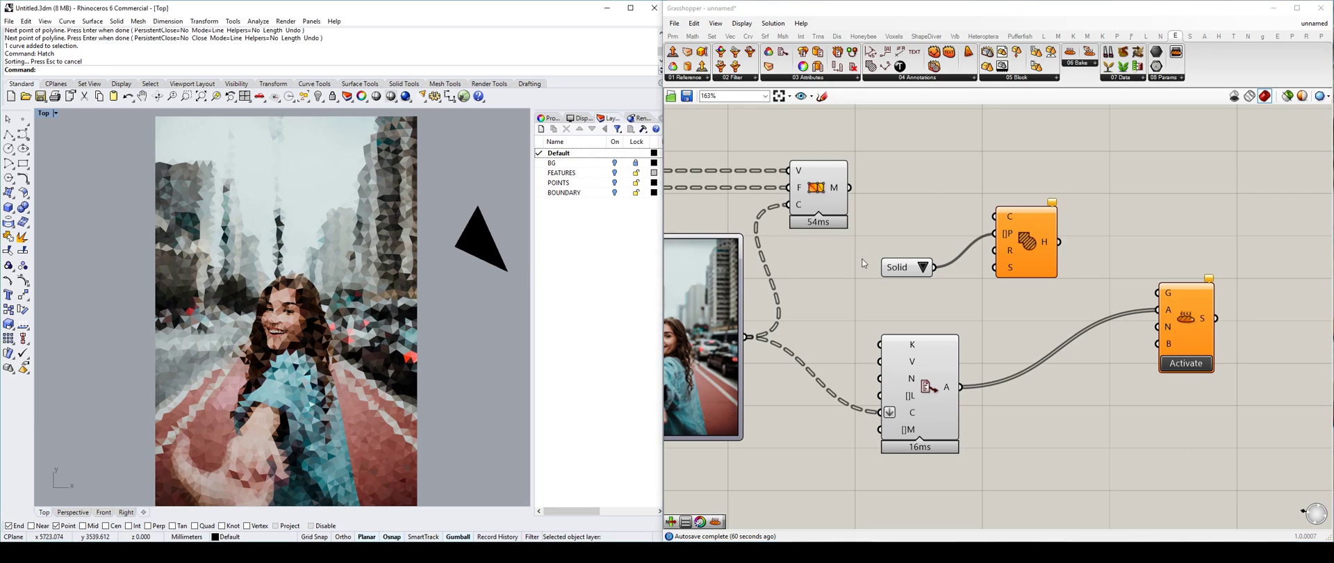
pyautogui.click(899, 274)
pyautogui.moveTo(900, 276); pyautogui.dragTo(907, 304)
pyautogui.moveTo(1021, 250); pyautogui.dragTo(1041, 234)
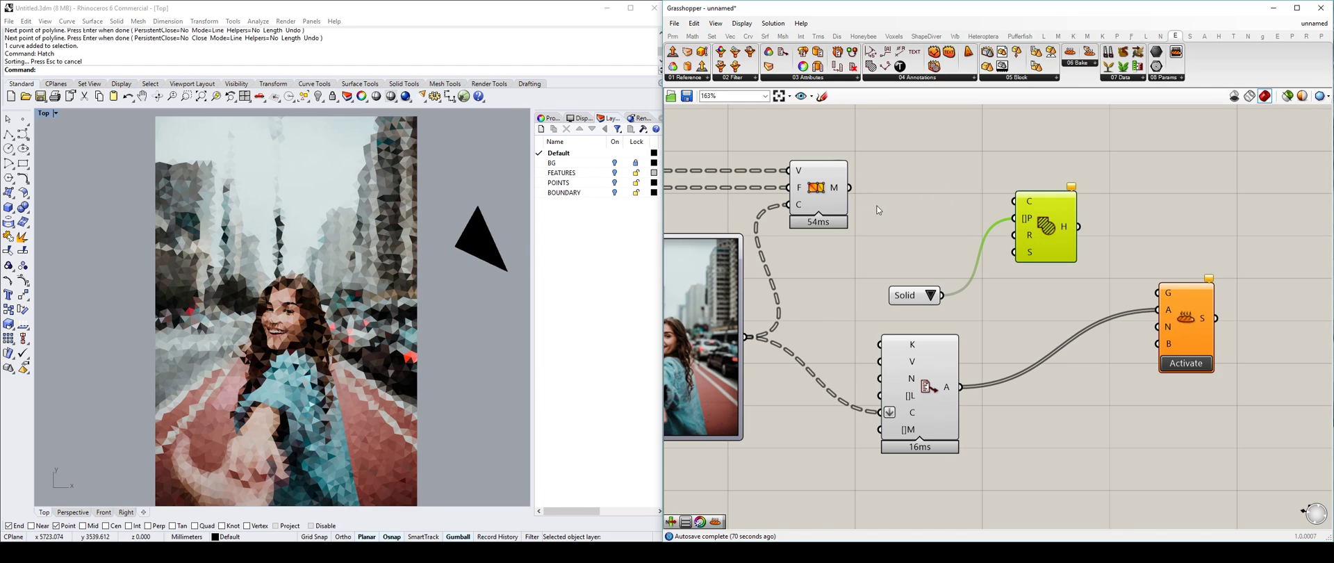
# - Connect the hatch component's H output to the bake component's G geometry input
pyautogui.moveTo(1069, 223)
pyautogui.mouseDown()
pyautogui.moveTo(1085, 242)
pyautogui.moveTo(1049, 262)
pyautogui.moveTo(1156, 293)
pyautogui.mouseUp()
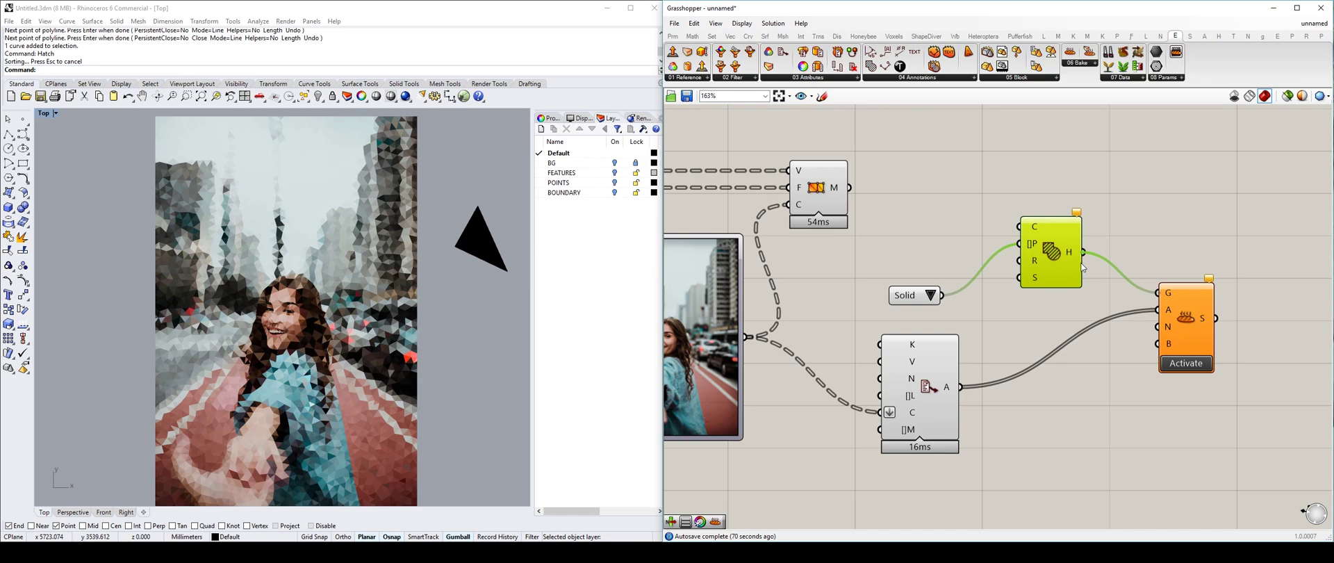
pyautogui.click(1108, 211)
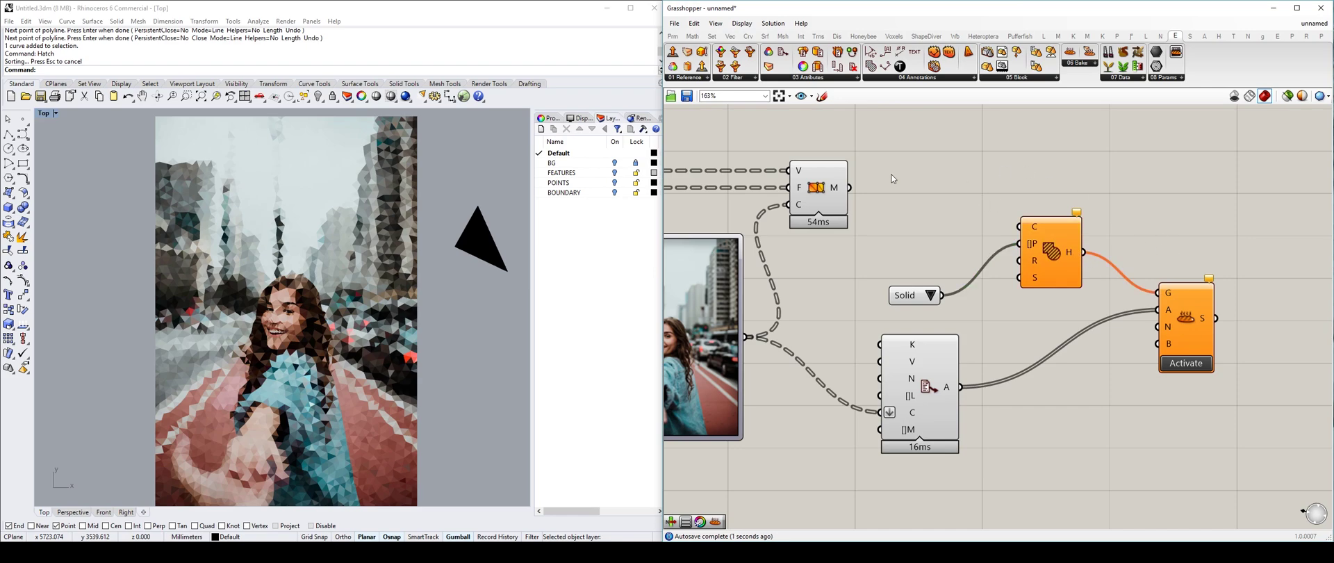
pyautogui.moveTo(834, 191)
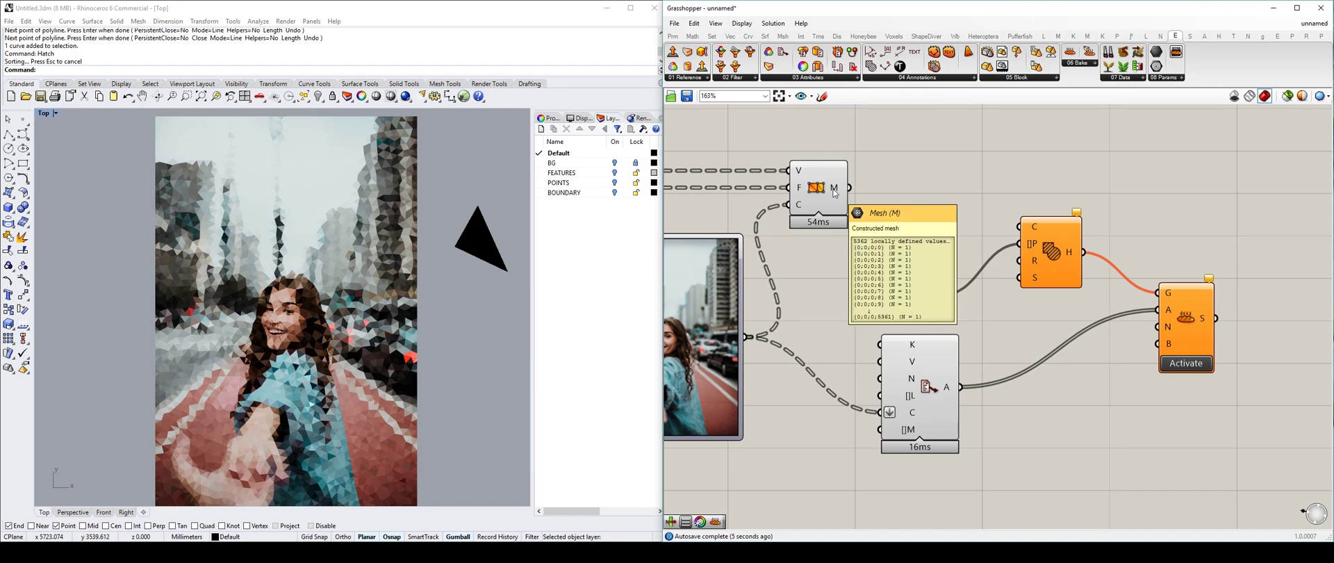
# - Add a Face Boundaries component beside the coloured mesh component and connect the mesh M output to its M input
pyautogui.click(817, 188)
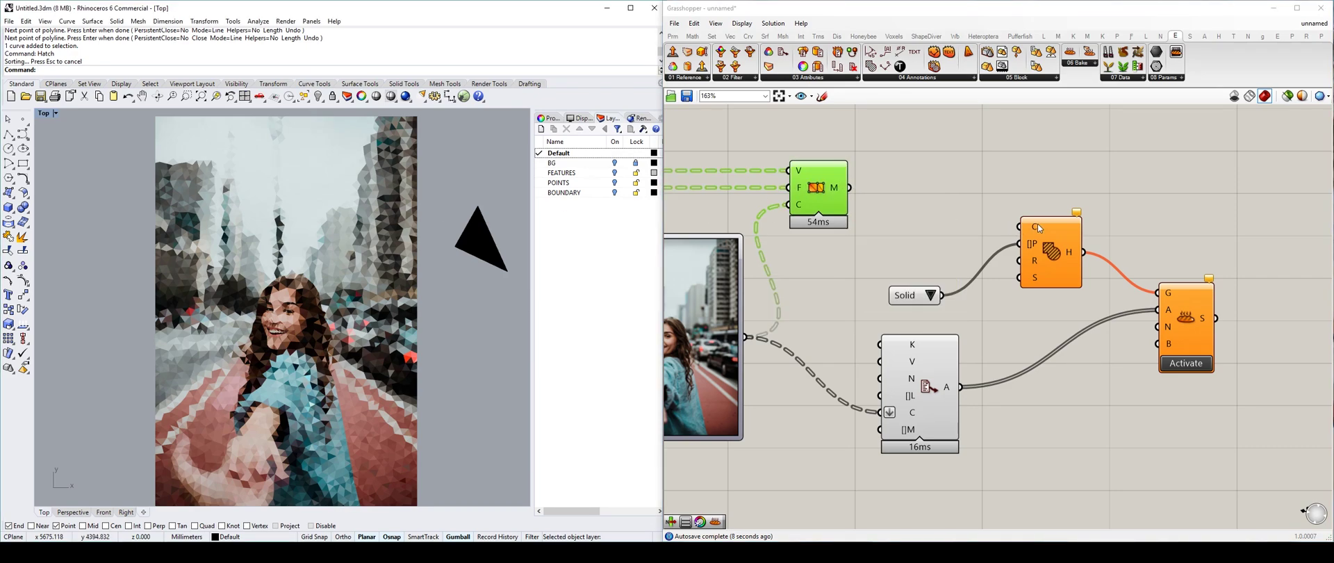
pyautogui.doubleClick(932, 186)
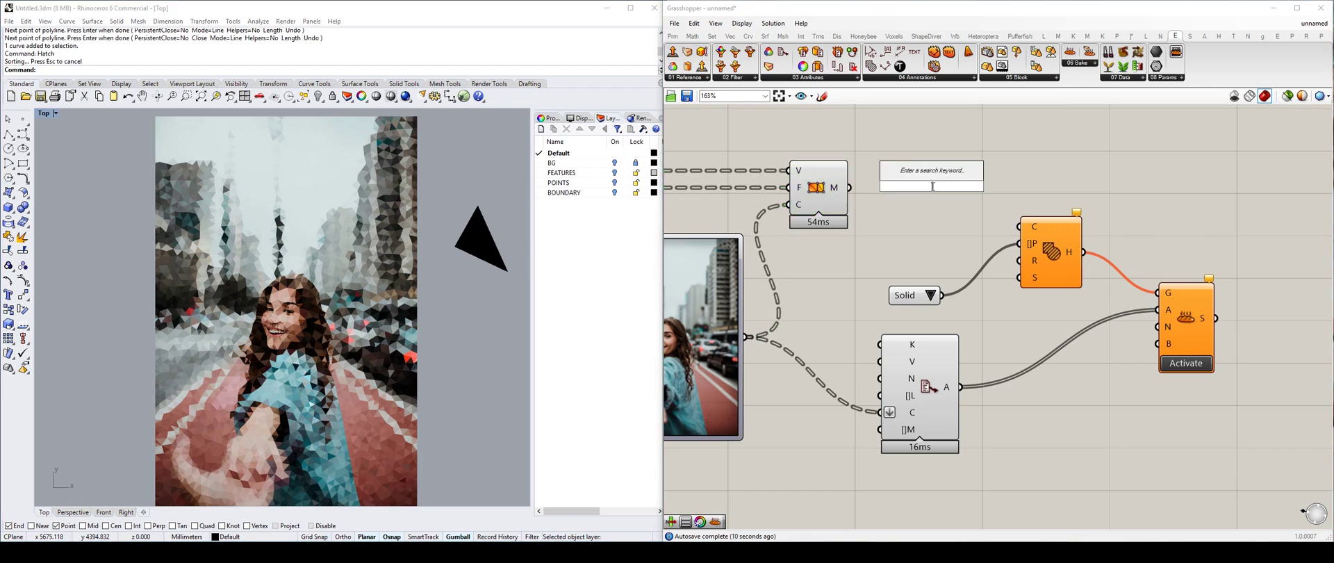
pyautogui.write('face')
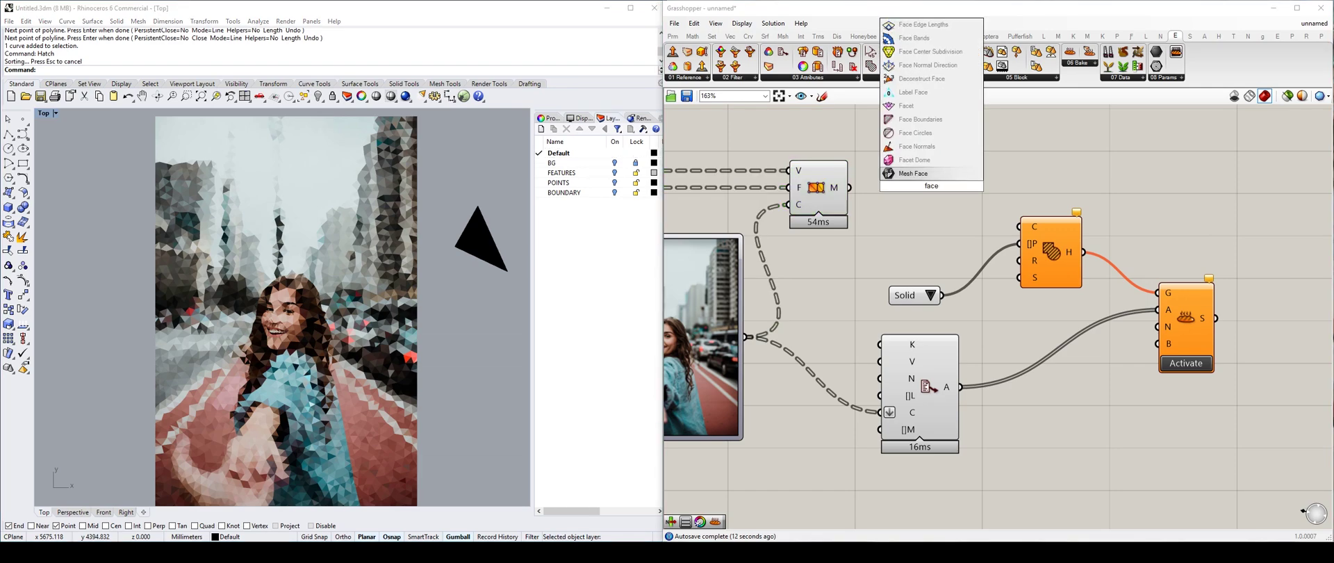
pyautogui.write(' boun')
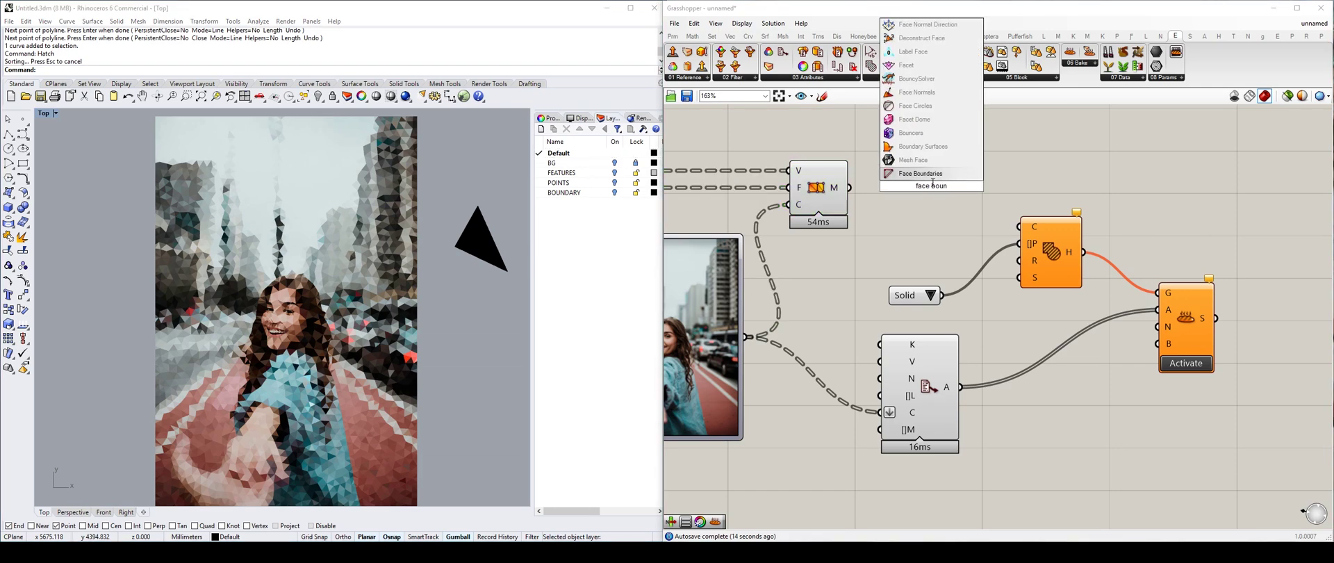
pyautogui.press('Return')
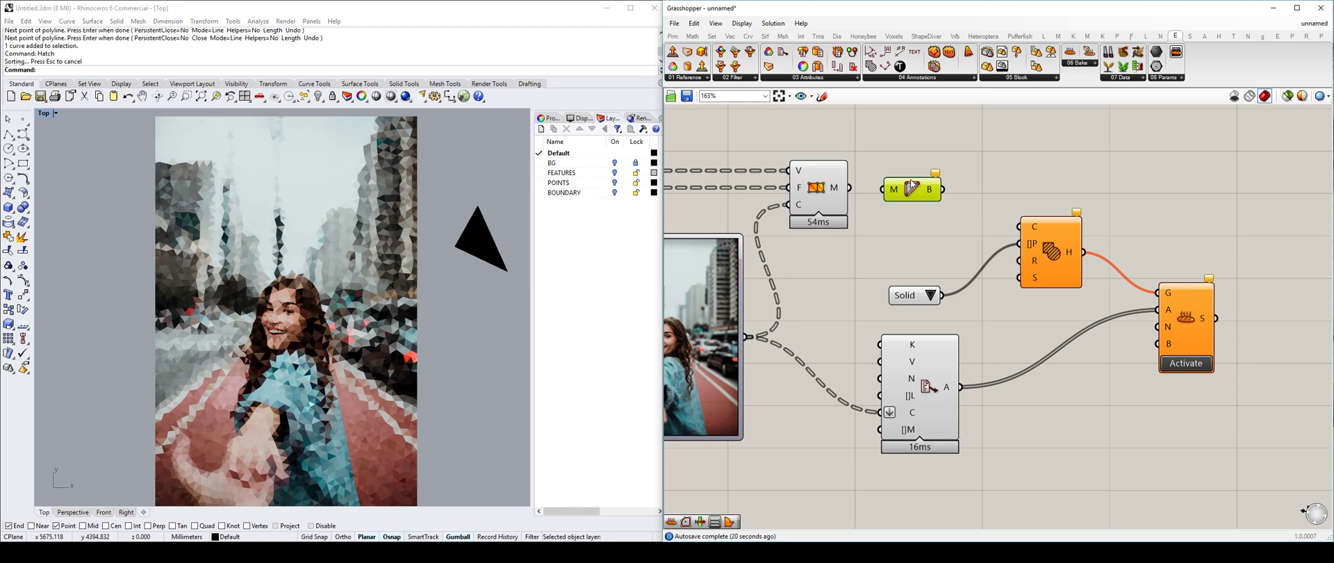
pyautogui.moveTo(931, 192)
pyautogui.moveTo(849, 188); pyautogui.dragTo(891, 190)
pyautogui.click(390, 206)
pyautogui.click(880, 245)
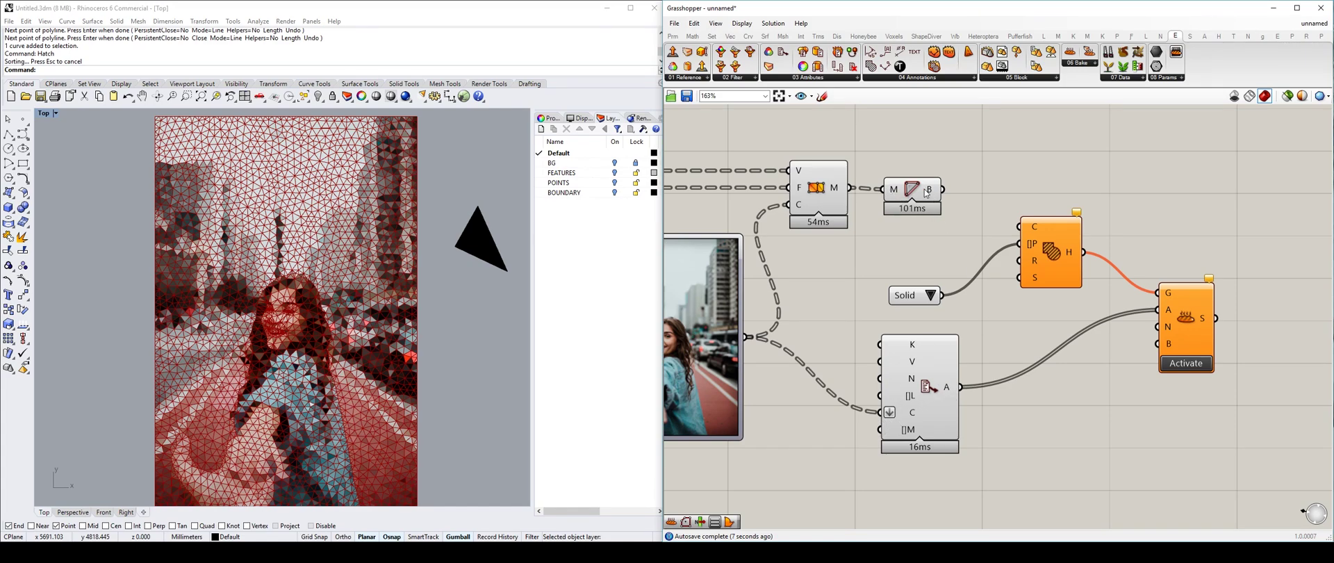
# - Flatten the Face Boundaries component's B output into a single list
pyautogui.moveTo(932, 193)
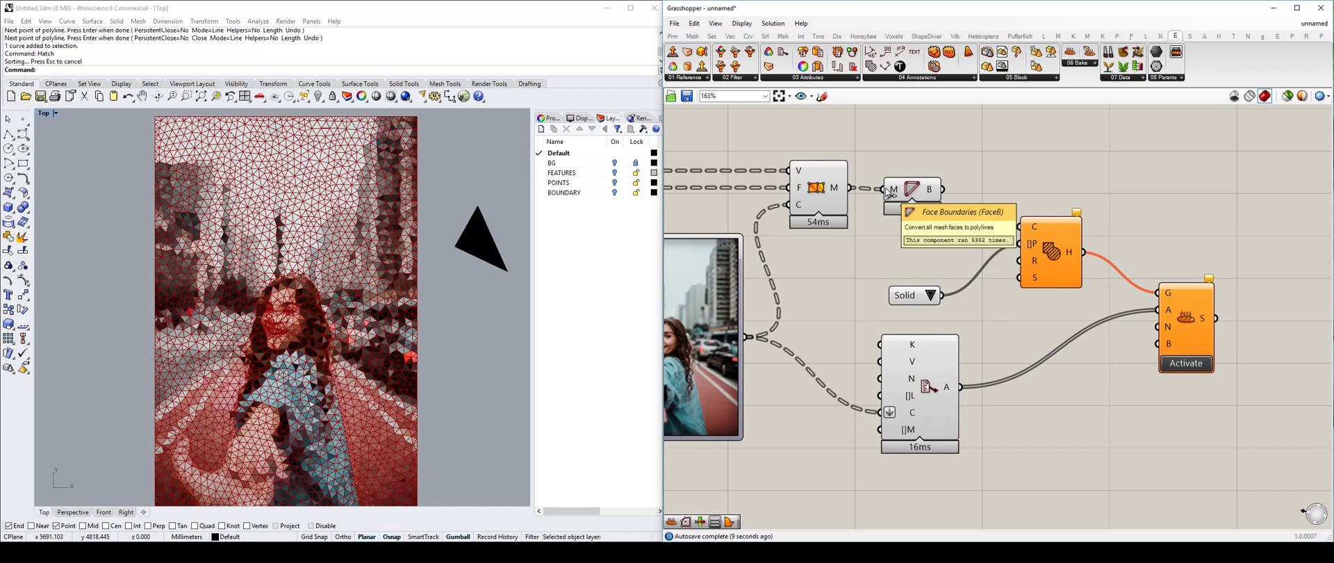
pyautogui.moveTo(889, 193)
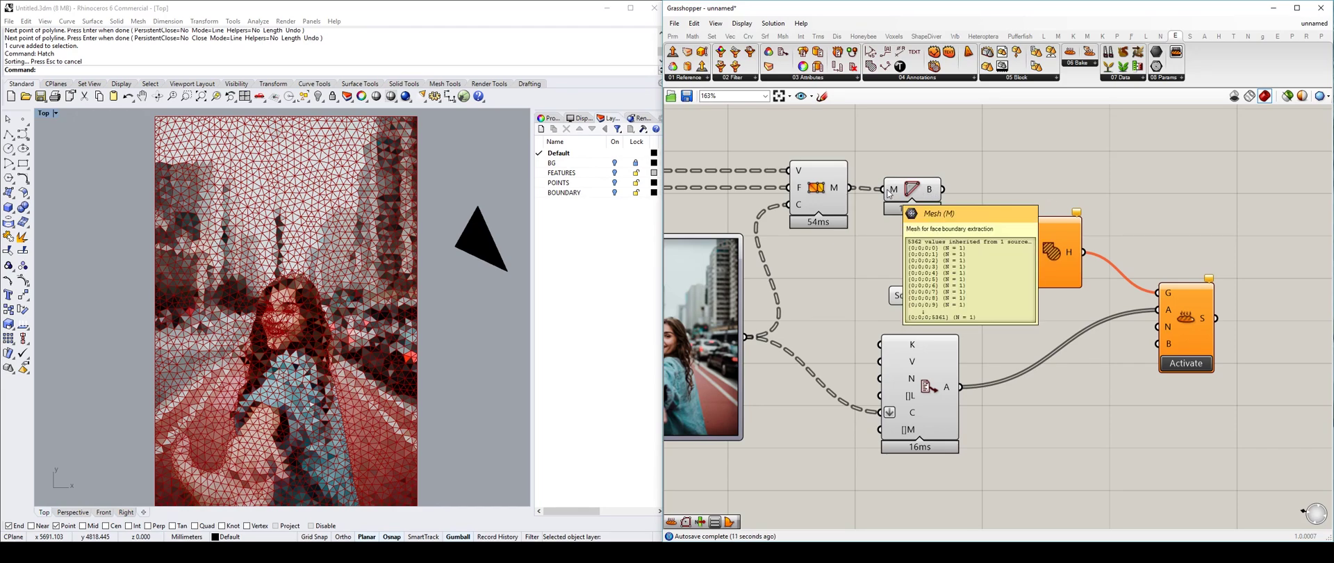
pyautogui.rightClick(931, 195)
pyautogui.click(963, 161)
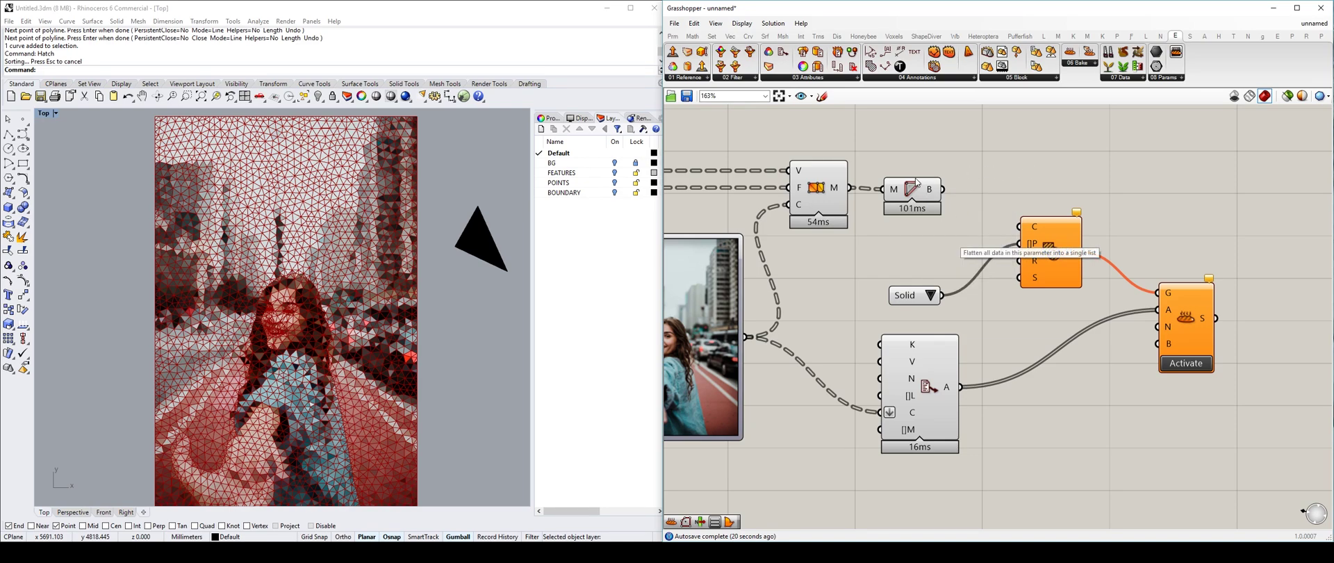
pyautogui.moveTo(932, 195)
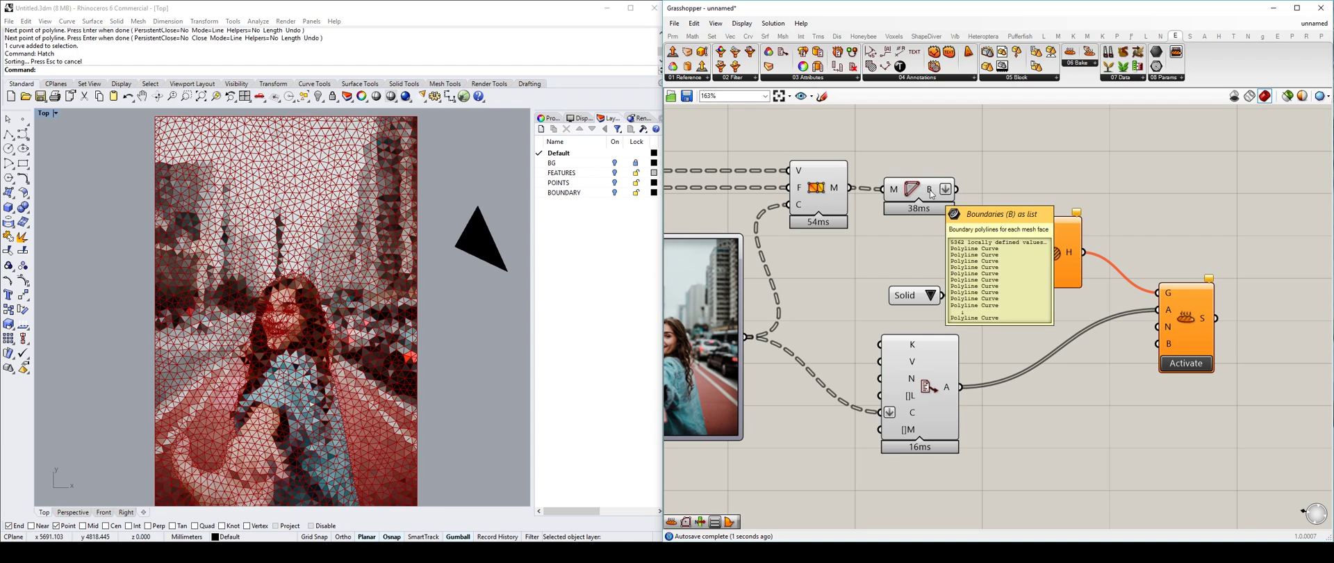
pyautogui.moveTo(958, 195)
pyautogui.mouseDown()
pyautogui.moveTo(1030, 238)
pyautogui.moveTo(978, 203)
pyautogui.moveTo(1029, 235)
pyautogui.moveTo(995, 189)
pyautogui.moveTo(958, 180)
pyautogui.mouseUp()
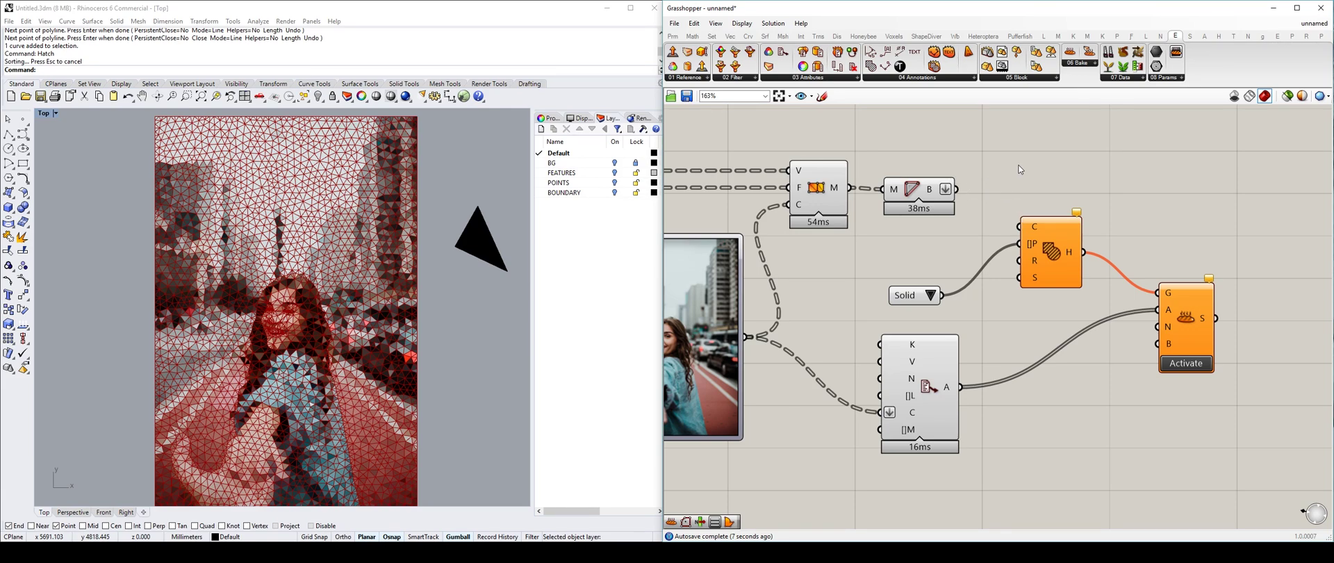
# - Turn off the previews of the Face Boundaries and attributes components, keeping the coloured mesh preview on
pyautogui.click(824, 196)
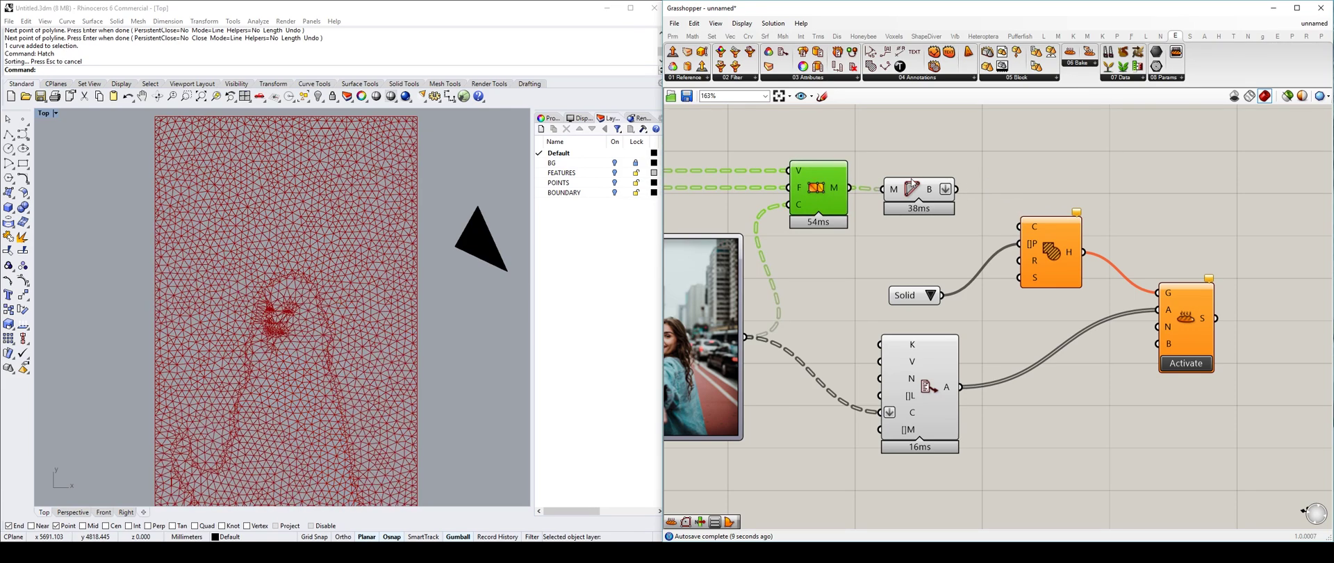
pyautogui.click(918, 196)
pyautogui.click(920, 378)
pyautogui.click(596, 284)
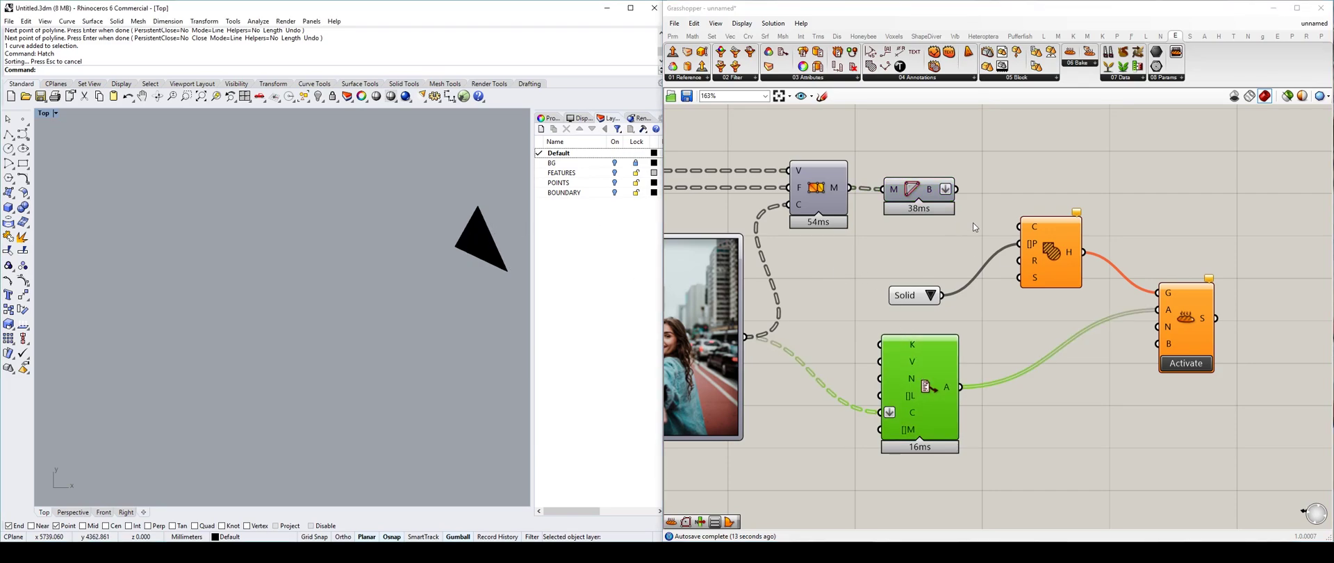
pyautogui.click(919, 367)
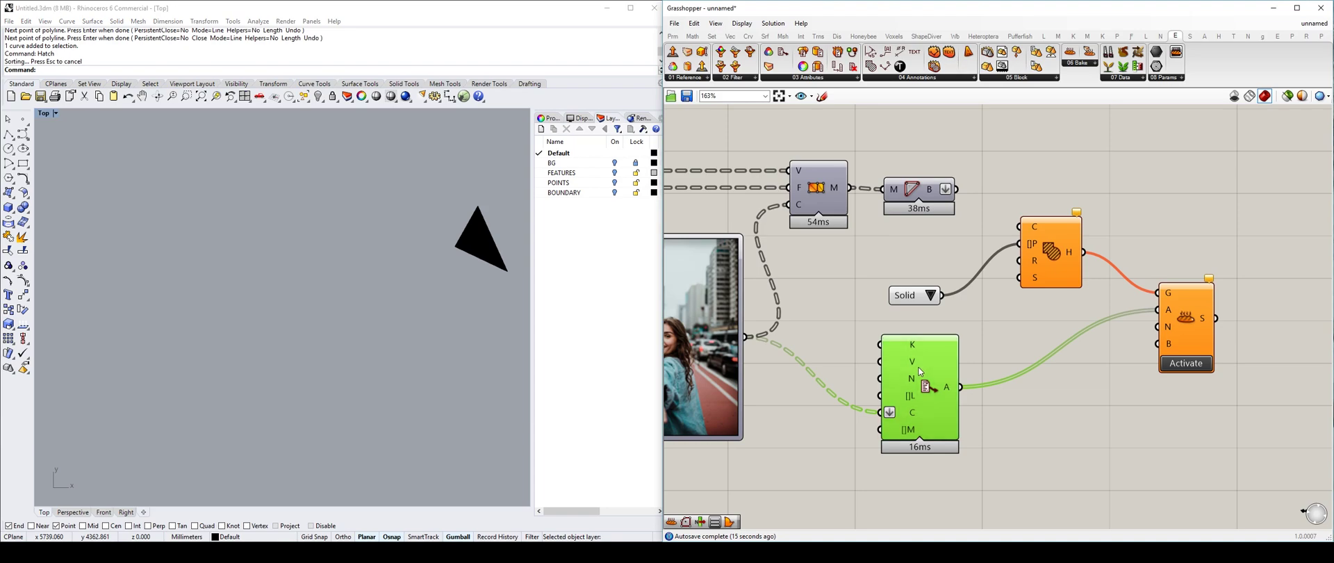
pyautogui.click(817, 189)
pyautogui.click(970, 143)
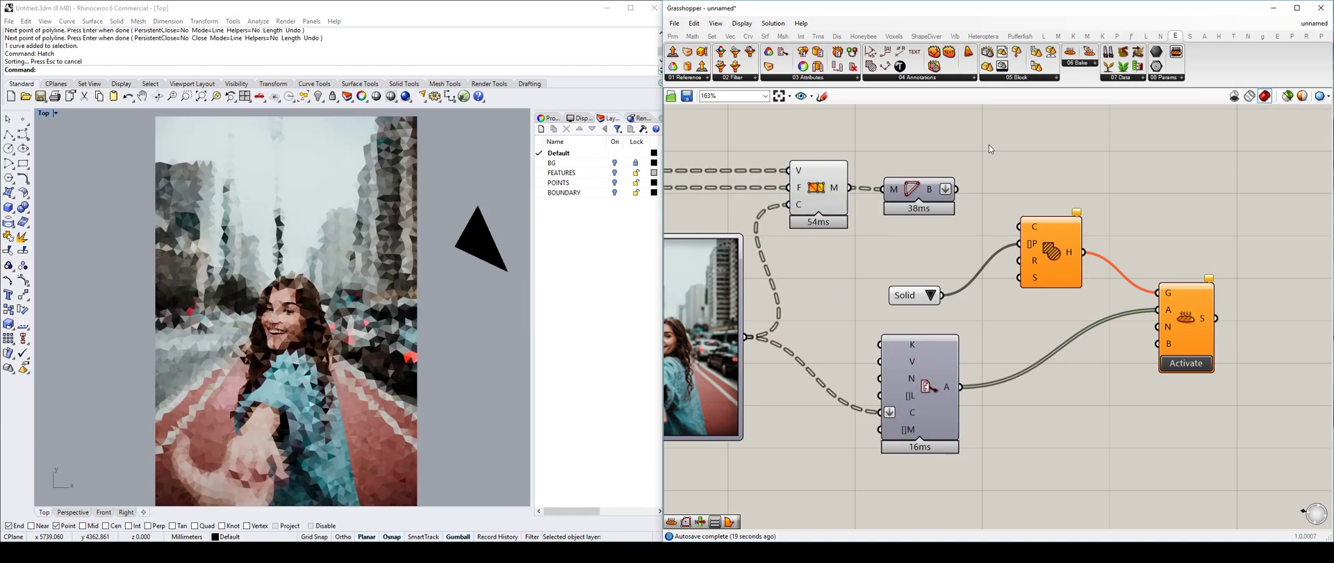
# - Connect the flattened B output of Face Boundaries to the hatch component's C input
pyautogui.moveTo(989, 145); pyautogui.dragTo(938, 156, button='right')
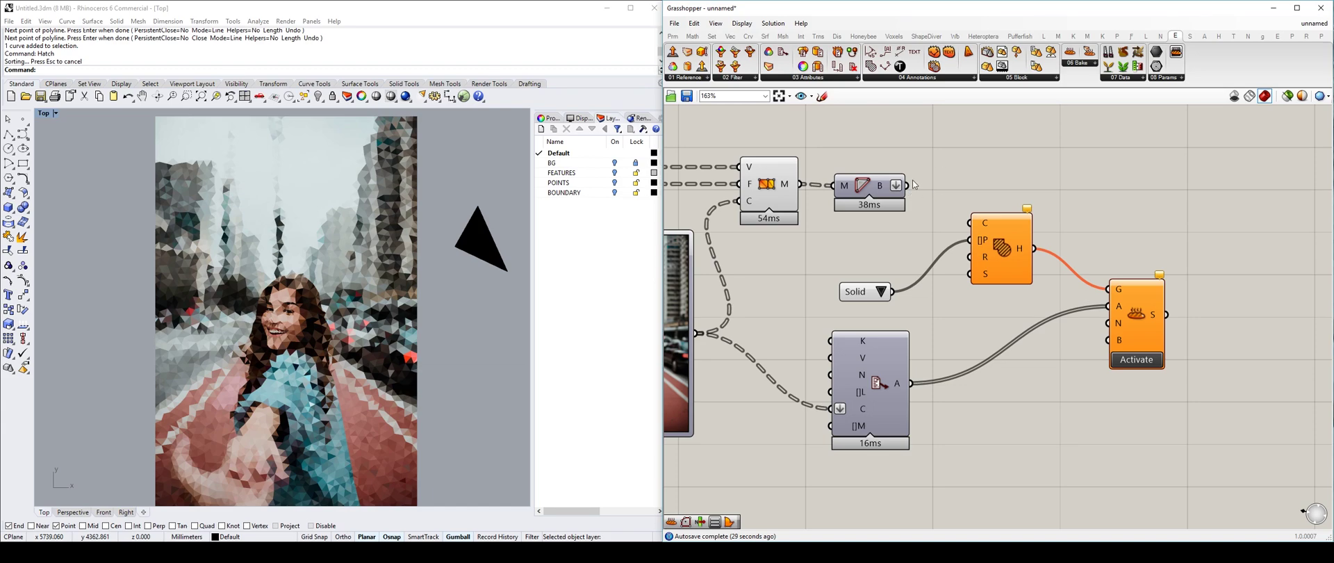
pyautogui.moveTo(907, 186); pyautogui.dragTo(984, 229)
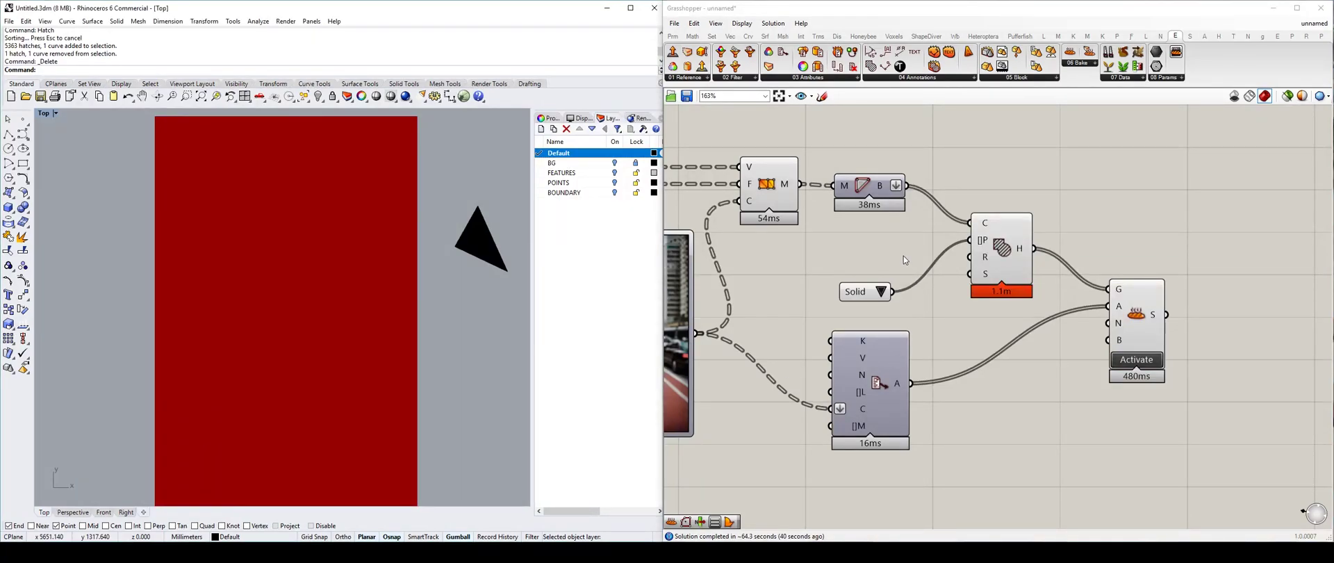
pyautogui.doubleClick(996, 292)
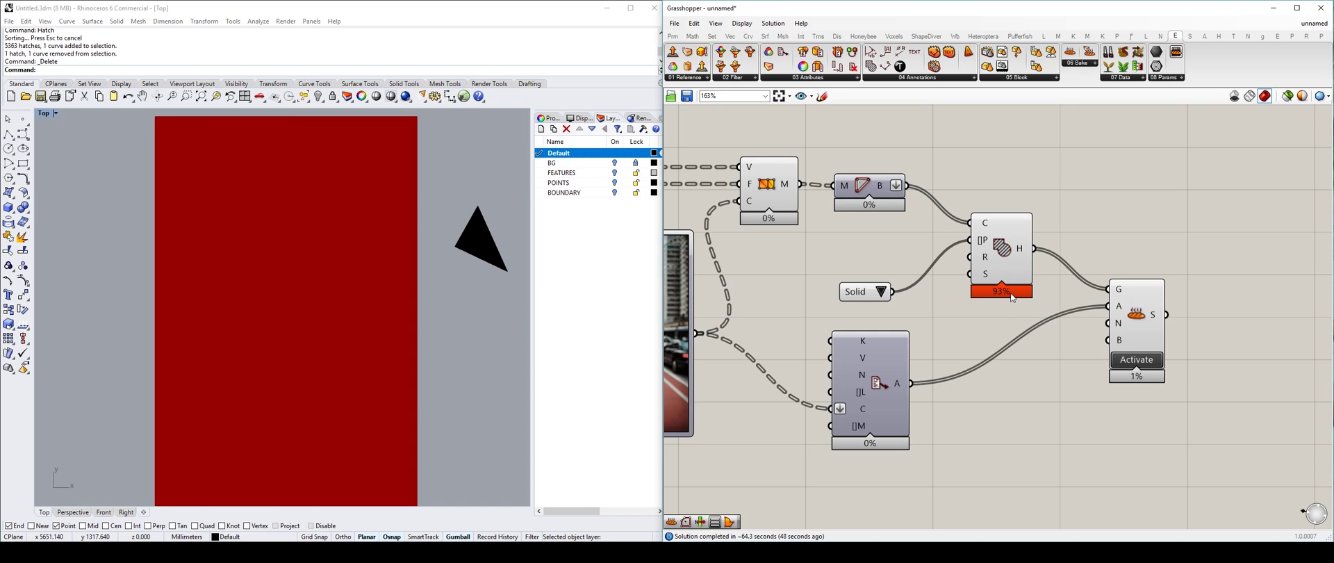
pyautogui.doubleClick(1003, 298)
# - Align Face Boundaries with the hatch component's C input and shift the attributes and bake components for a tidier layout
pyautogui.moveTo(867, 175); pyautogui.dragTo(871, 221)
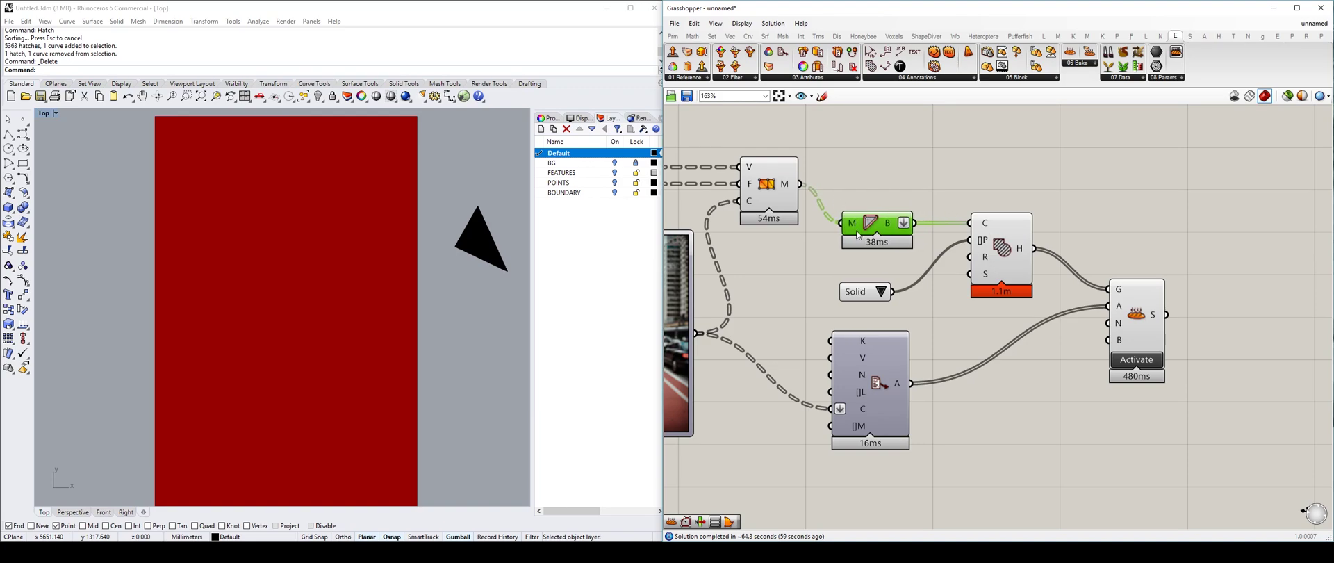
pyautogui.click(886, 357)
pyautogui.moveTo(885, 358); pyautogui.dragTo(898, 346)
pyautogui.moveTo(1134, 332); pyautogui.dragTo(1159, 332)
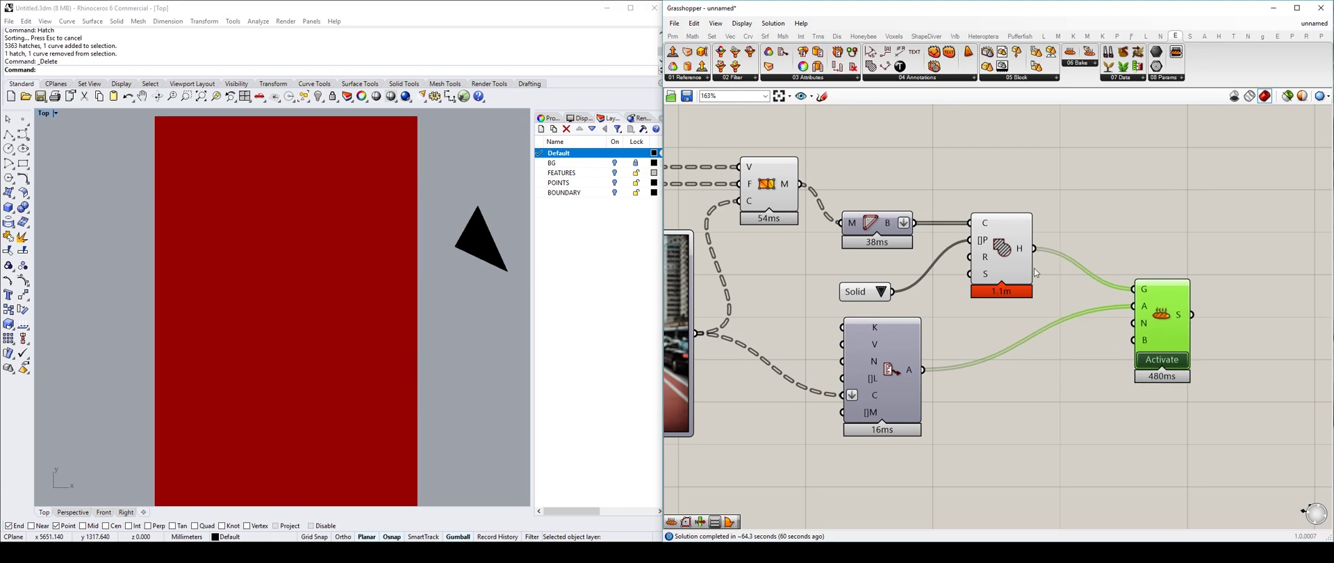
# - Try a Data Dam component set to Always in the free space above Face Boundaries, and remove it
pyautogui.click(823, 195)
pyautogui.doubleClick(878, 152)
pyautogui.write('data')
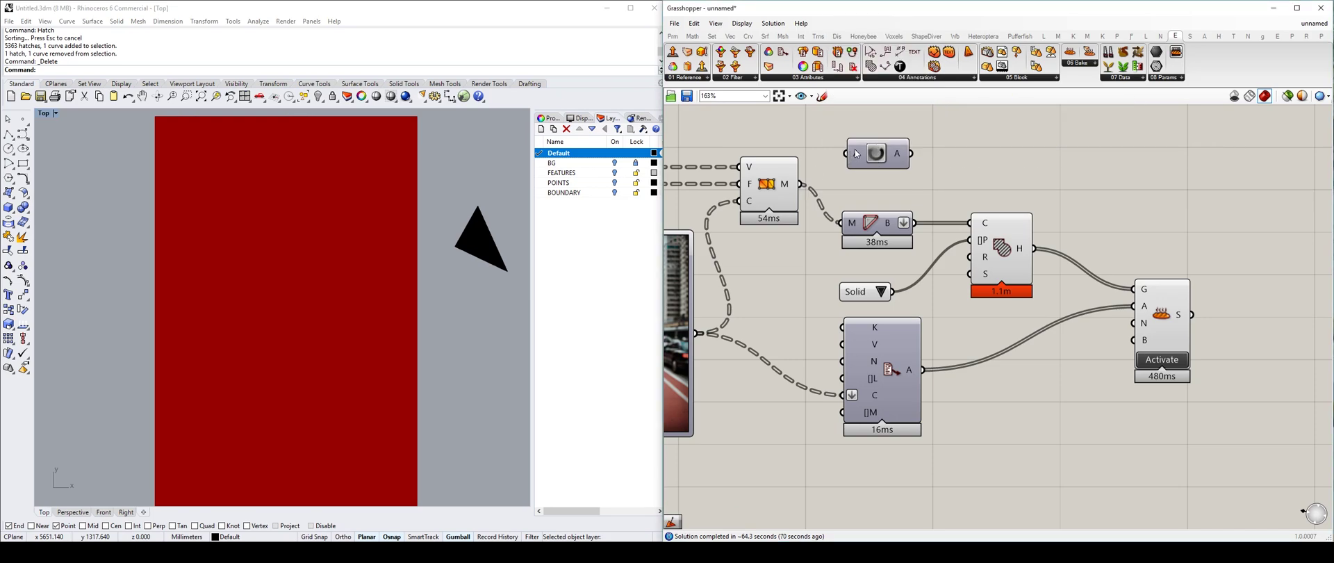
pyautogui.click(875, 154)
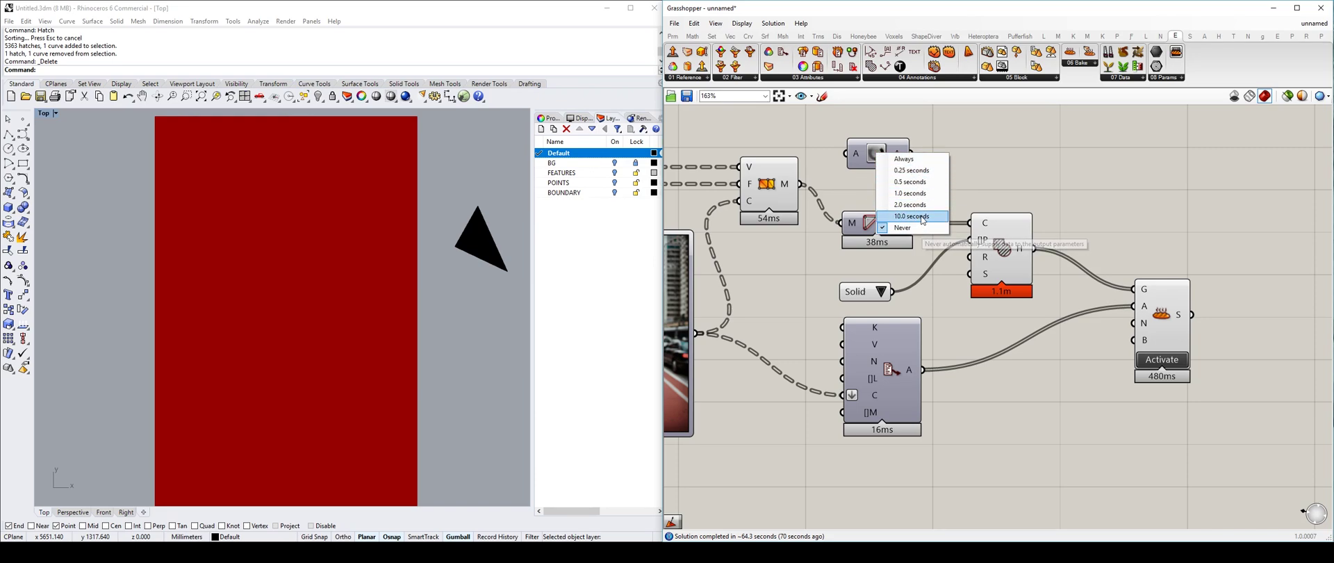
pyautogui.click(916, 160)
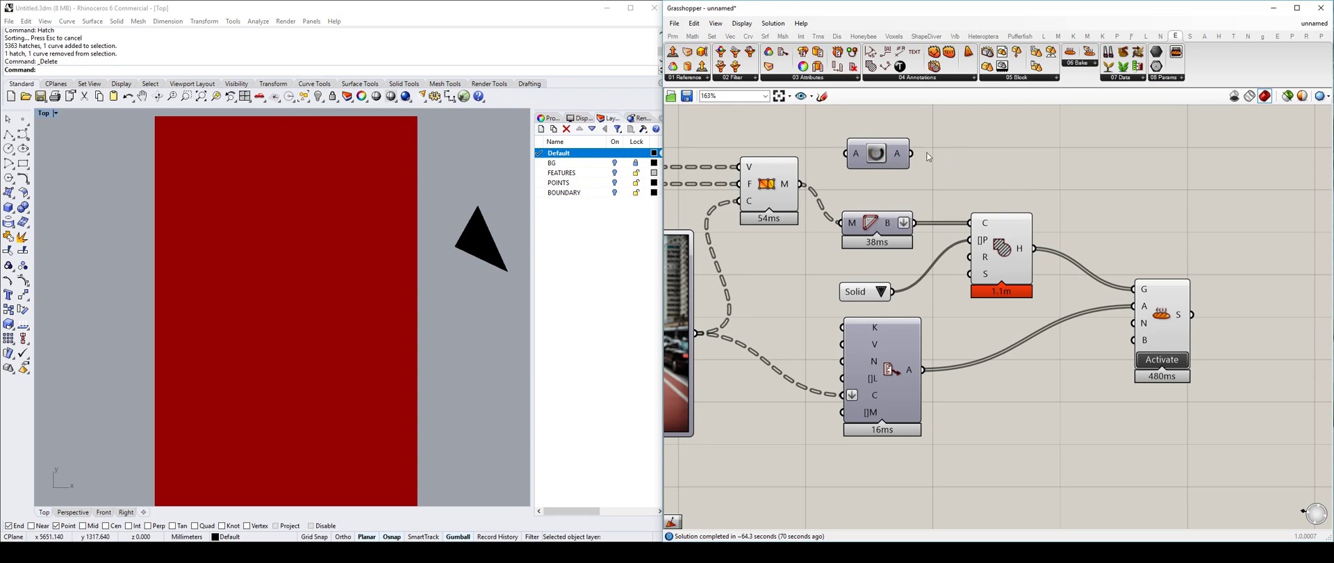
pyautogui.click(876, 154)
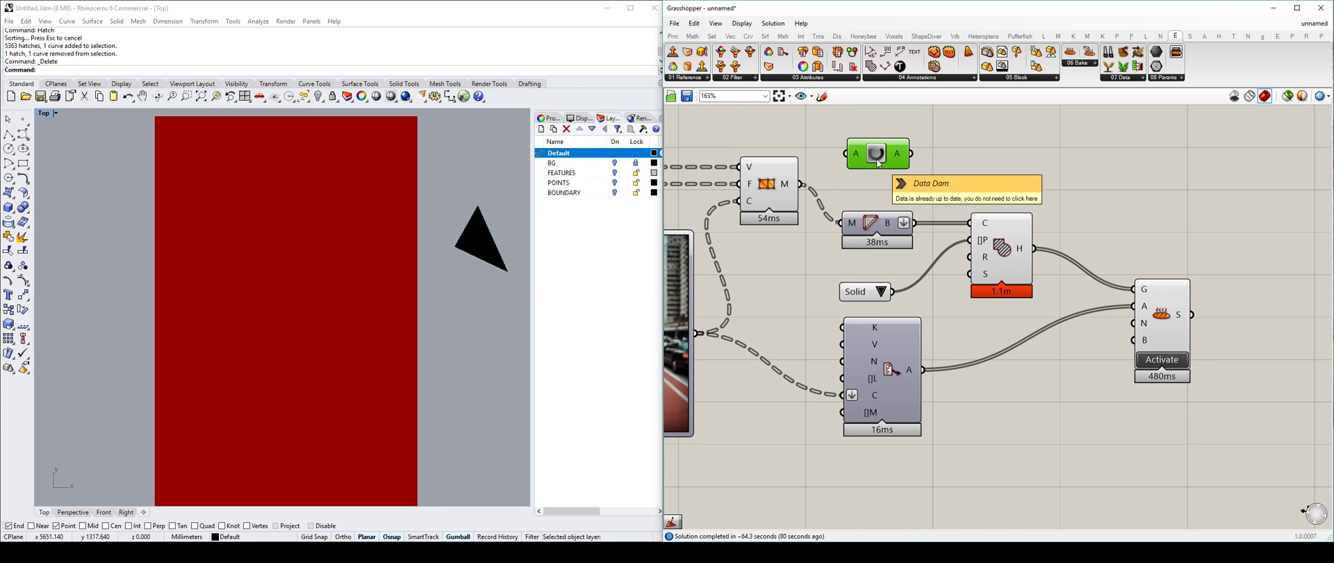
pyautogui.press('Delete')
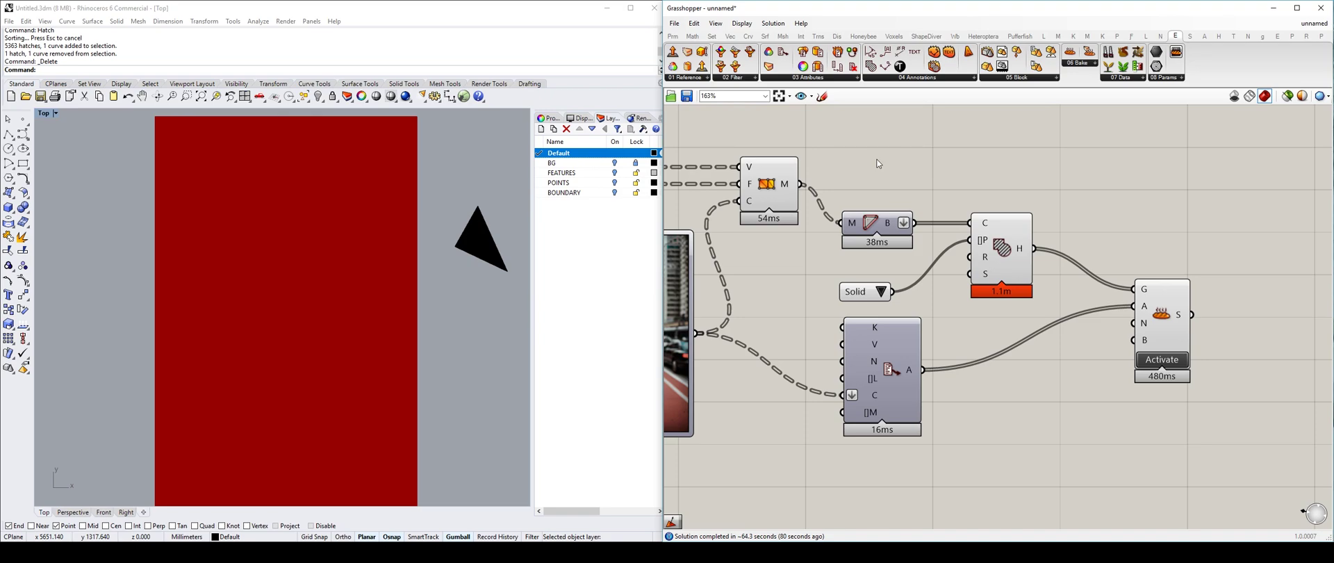
# - Turn off the preview of the Construct Mesh component that displays the coloured triangles
pyautogui.click(1005, 258)
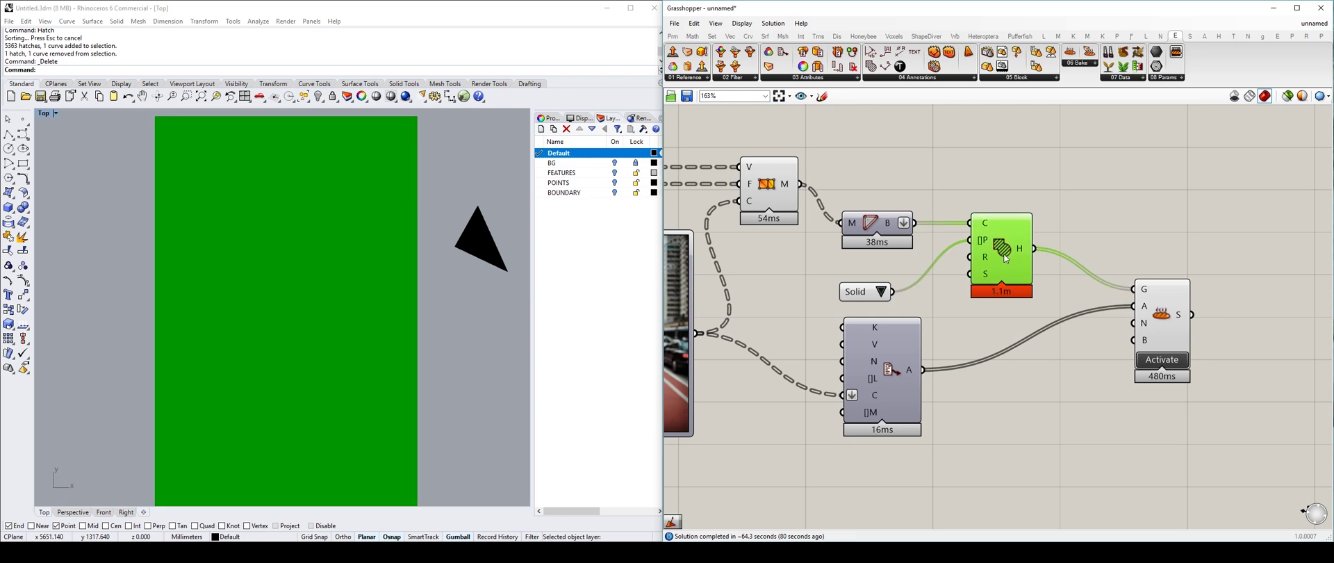
pyautogui.click(1066, 195)
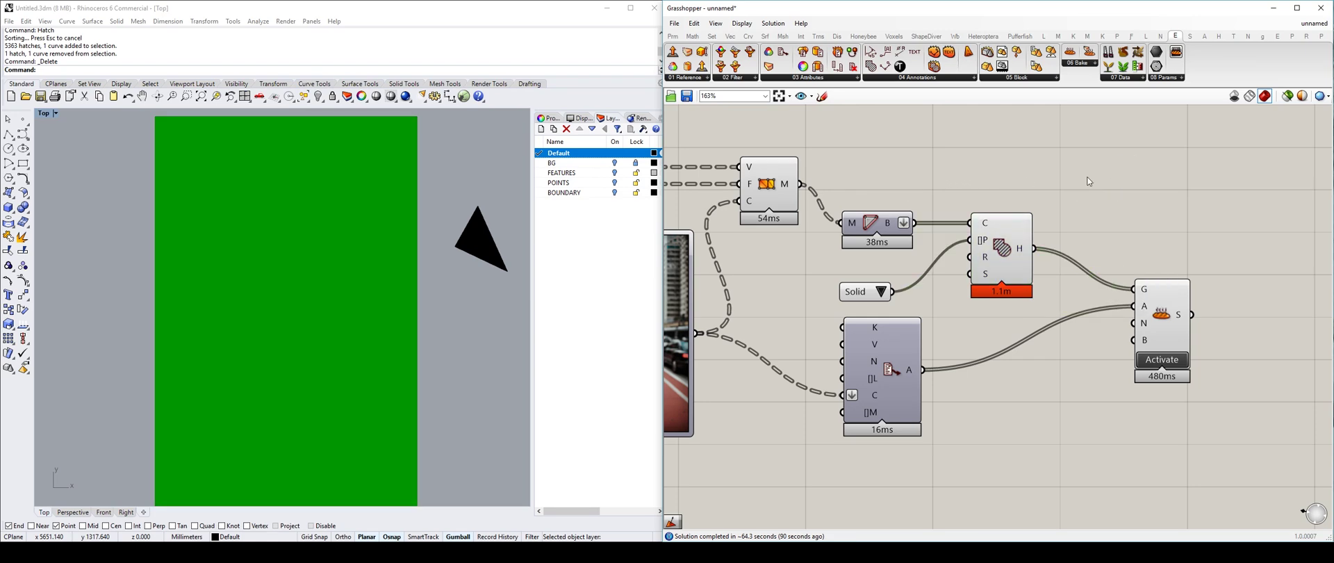
pyautogui.moveTo(1127, 152); pyautogui.dragTo(889, 343)
pyautogui.click(989, 147)
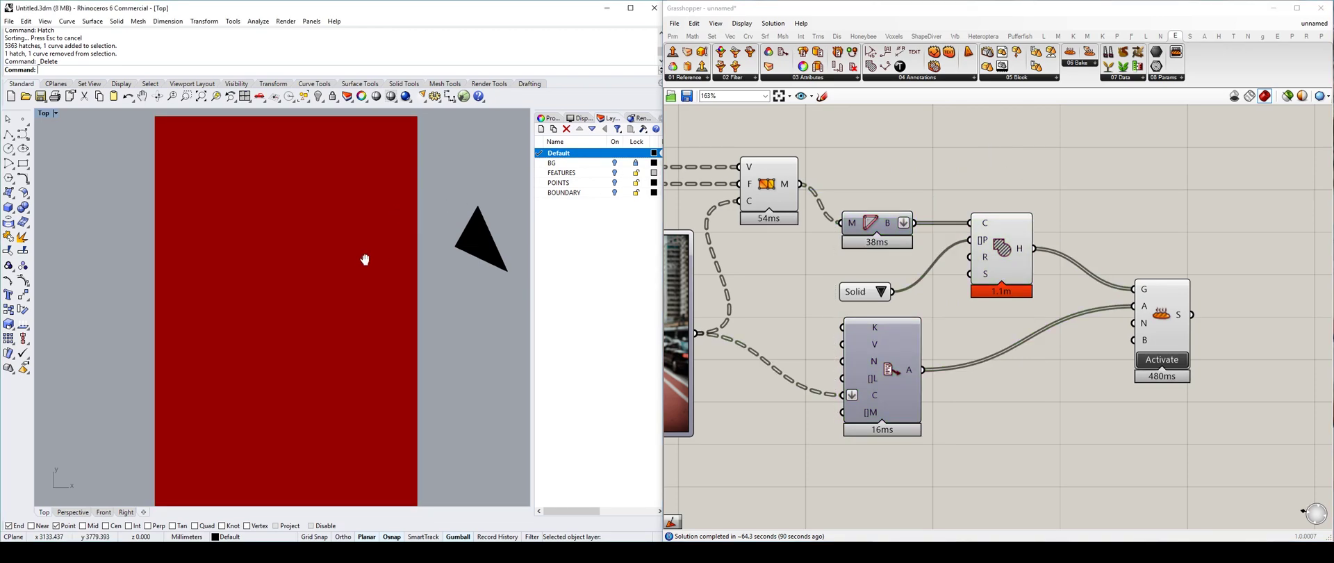
pyautogui.moveTo(363, 258); pyautogui.dragTo(361, 248, button='right')
pyautogui.click(781, 184)
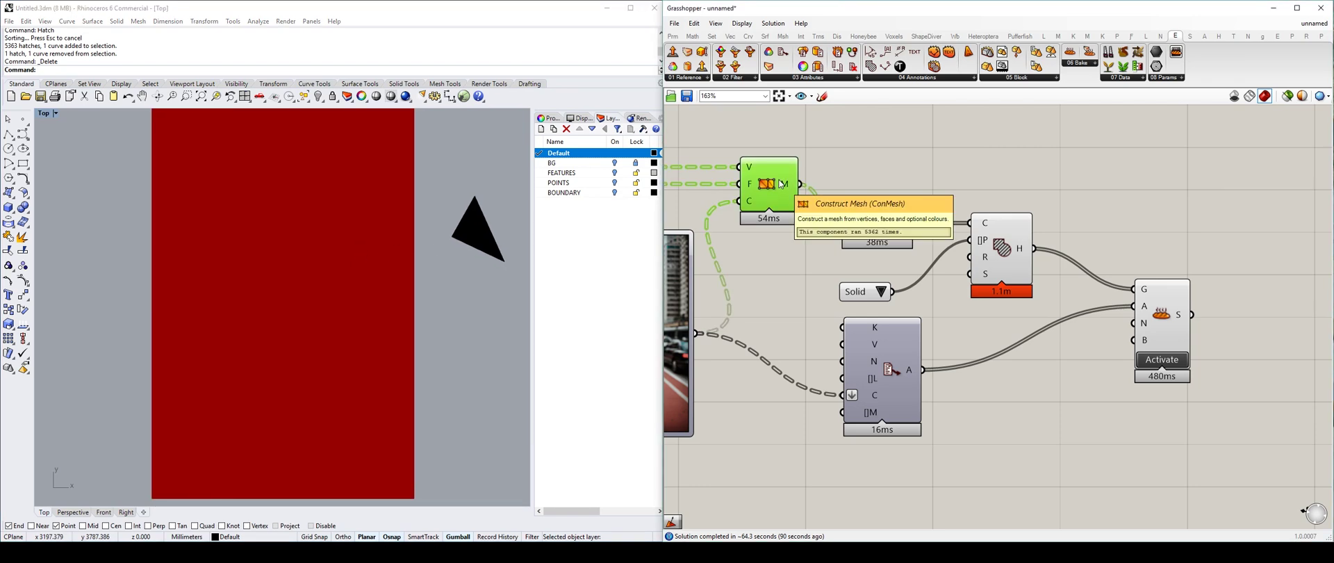
pyautogui.click(856, 295)
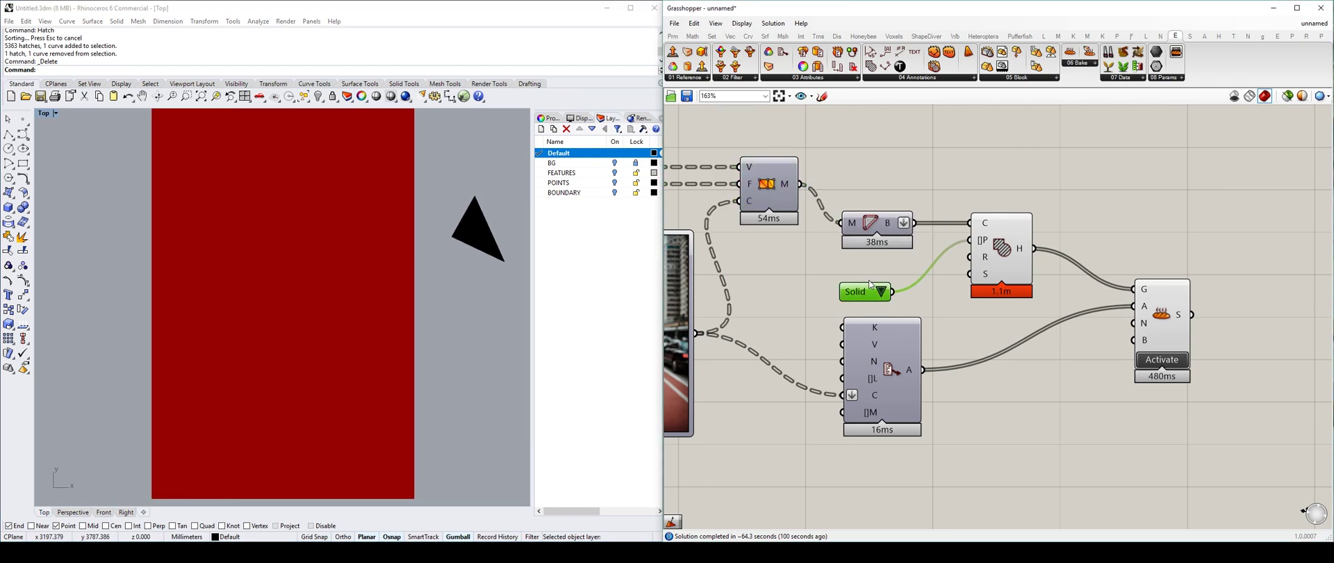
# - In Rhino, delete the black test hatch and its triangular outline beside the portrait
pyautogui.click(437, 218)
pyautogui.click(477, 221)
pyautogui.press('Delete')
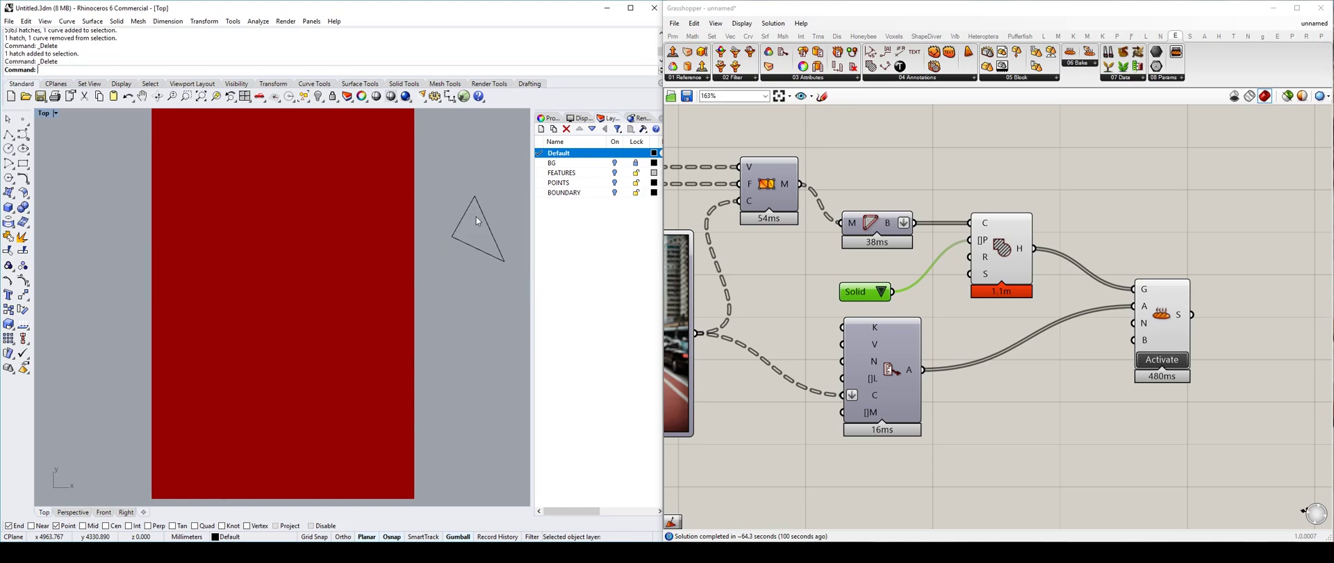
pyautogui.click(464, 220)
pyautogui.press('Delete')
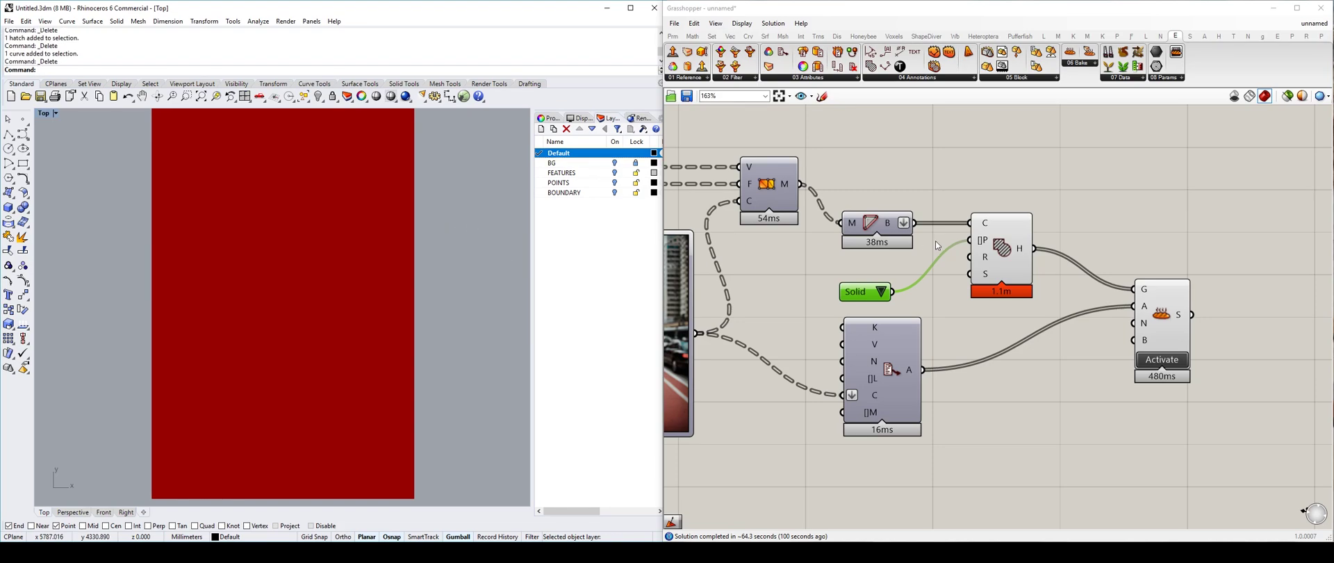
# - Hide the hatch and bake component previews in Grasshopper, move the bake component closer, and bake the coloured hatches into Rhino
pyautogui.click(1000, 237)
pyautogui.moveTo(1176, 284); pyautogui.dragTo(1138, 263)
pyautogui.moveTo(869, 355); pyautogui.dragTo(876, 348)
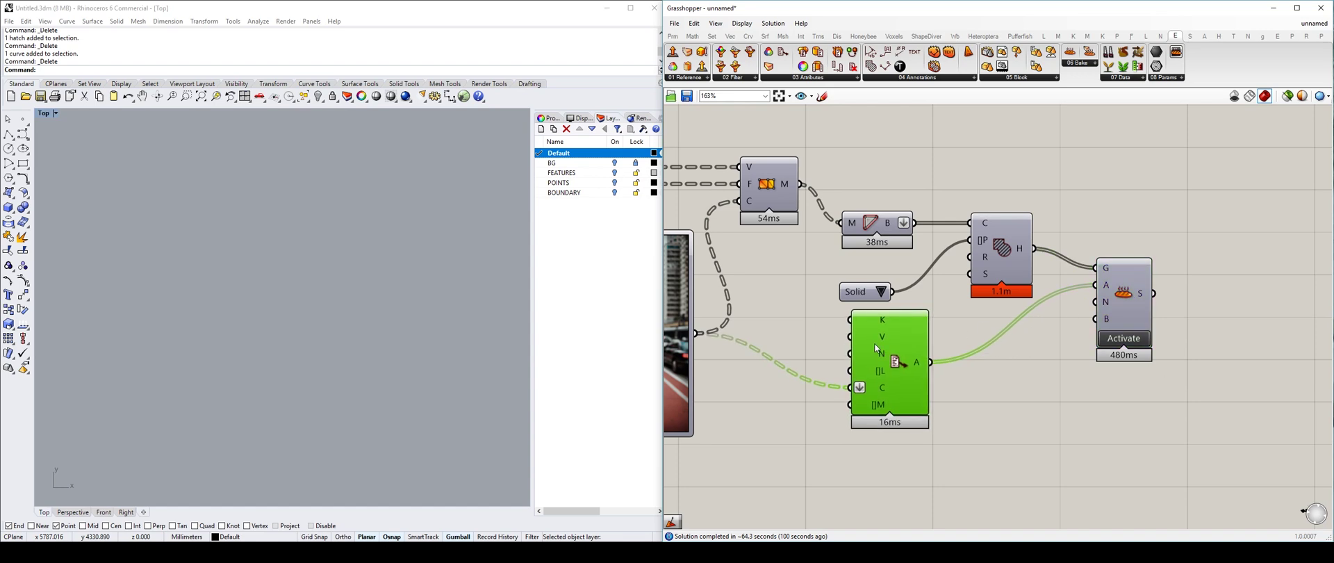
pyautogui.click(1124, 338)
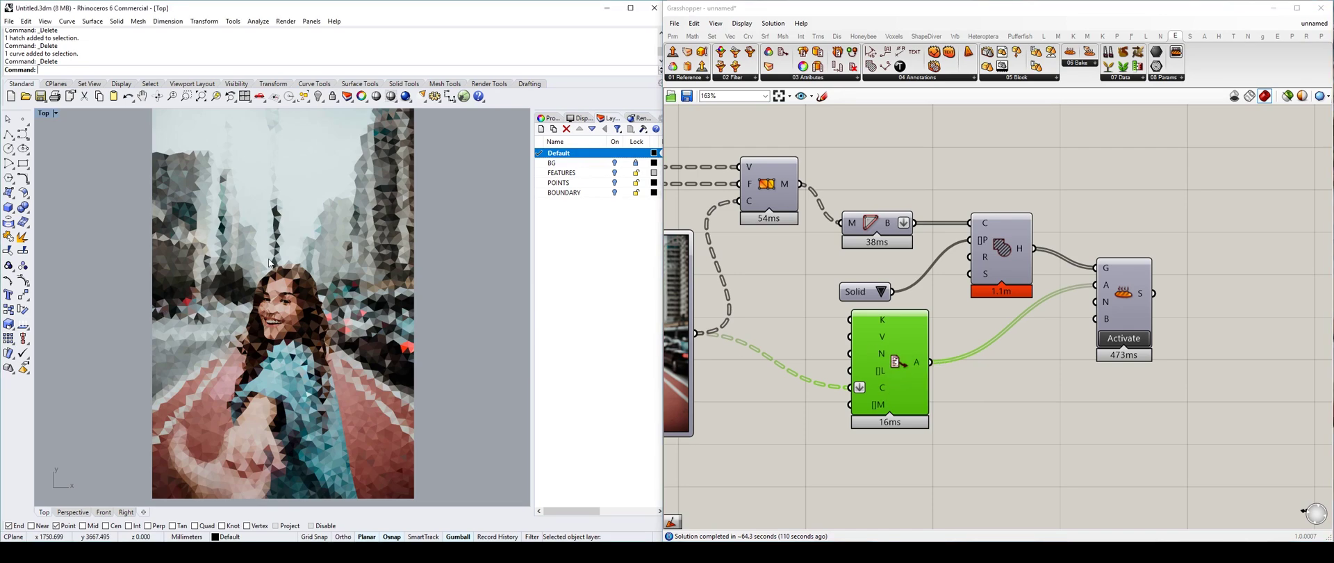
# - Check the baked hatches in Rhino's Top viewport by selecting areas of the portrait and a single triangle on the cheek
pyautogui.click(335, 268)
pyautogui.click(490, 208)
pyautogui.moveTo(470, 197); pyautogui.dragTo(200, 359)
pyautogui.click(437, 252)
pyautogui.moveTo(464, 333)
pyautogui.mouseDown()
pyautogui.moveTo(176, 235)
pyautogui.moveTo(161, 212)
pyautogui.mouseUp()
pyautogui.click(435, 241)
pyautogui.moveTo(436, 252); pyautogui.dragTo(204, 389)
pyautogui.click(432, 256)
pyautogui.scroll(5, 279, 310)
pyautogui.click(314, 316)
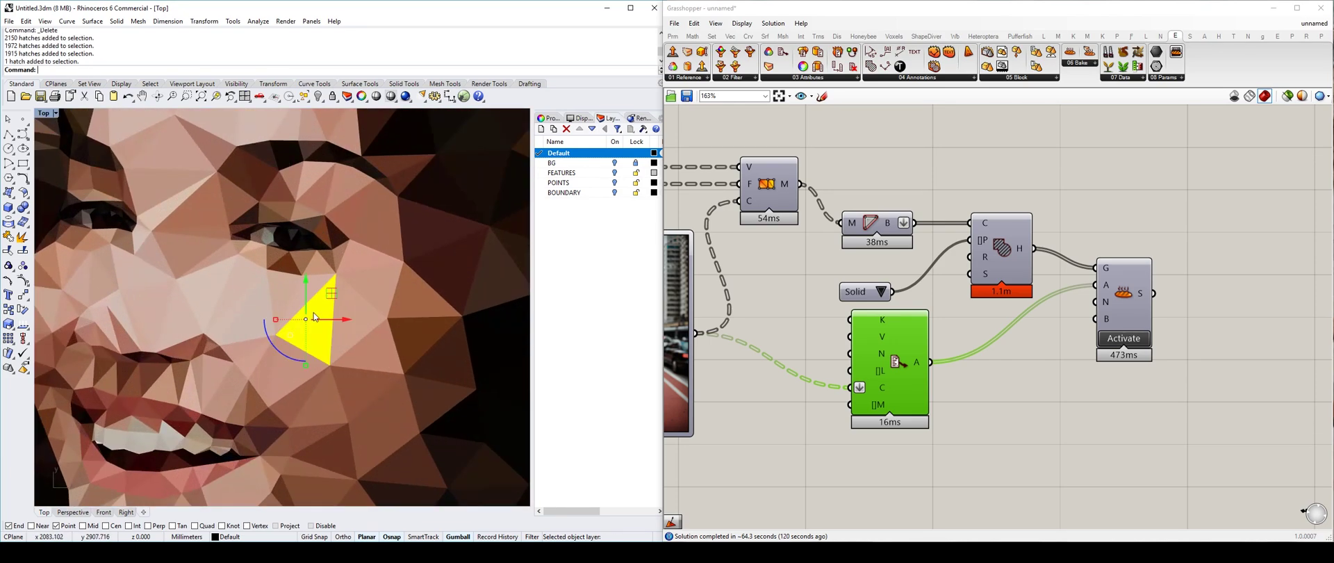
# - Examine the baked hatches by selecting single triangles on the face and a larger area across the portrait, and clear the selection
pyautogui.click(351, 272)
pyautogui.click(346, 328)
pyautogui.click(426, 244)
pyautogui.scroll(-5, 428, 248)
pyautogui.scroll(-15, 427, 247)
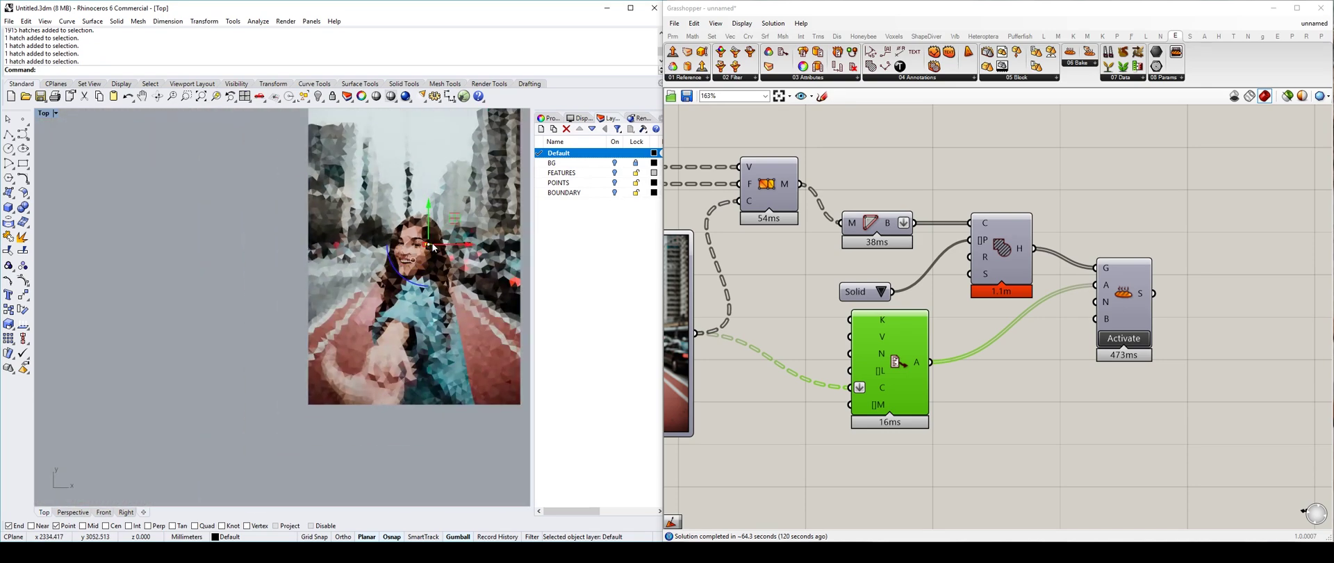
pyautogui.moveTo(428, 247); pyautogui.dragTo(300, 257, button='right')
pyautogui.click(453, 238)
pyautogui.moveTo(356, 234)
pyautogui.mouseDown(button='right')
pyautogui.moveTo(342, 289)
pyautogui.moveTo(357, 284)
pyautogui.mouseUp(button='right')
pyautogui.scroll(4, 342, 289)
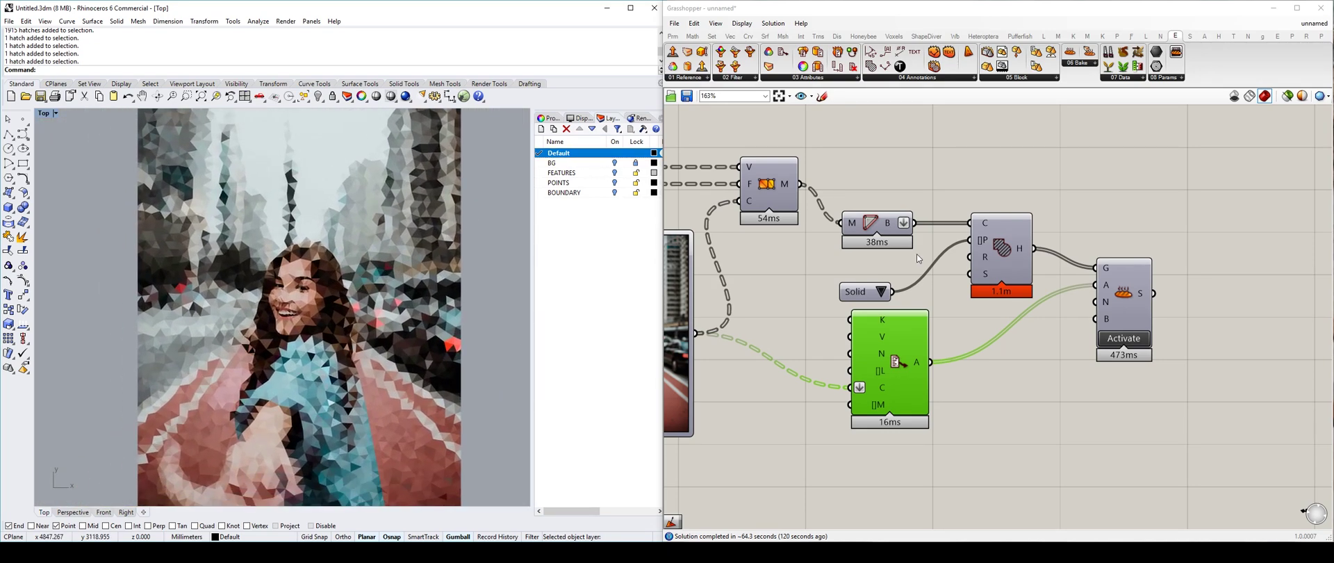
pyautogui.moveTo(488, 192); pyautogui.dragTo(292, 303)
pyautogui.press('Escape')
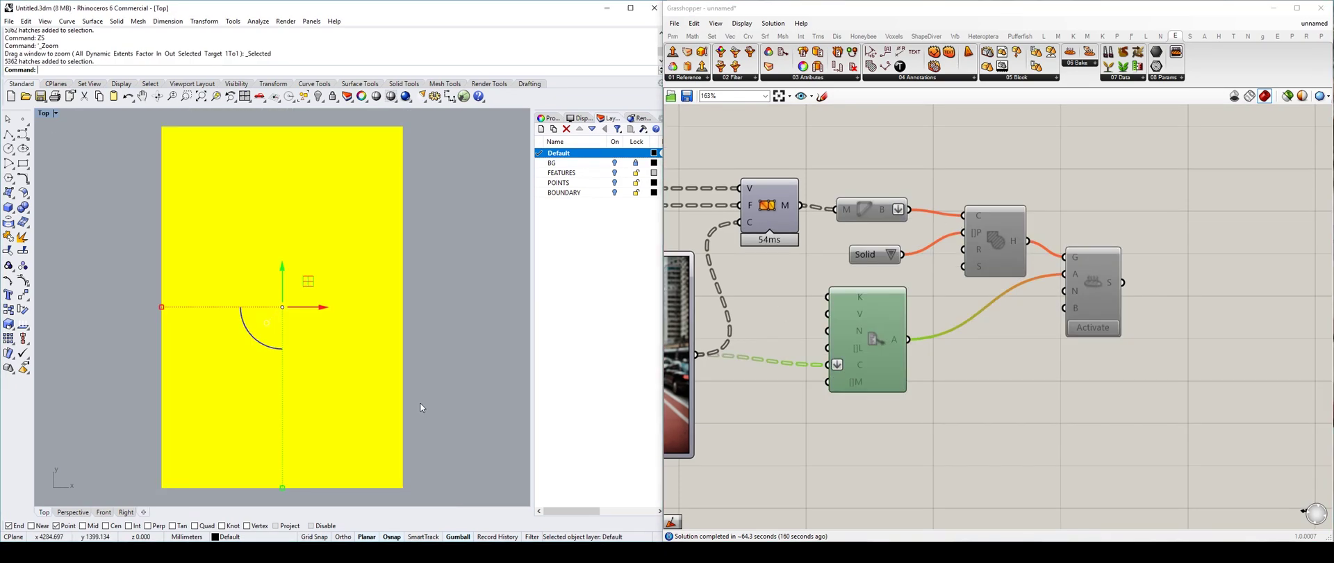
# - Select all of the portrait's hatches and start exporting them to the Low Poly Portrait folder as Scalable Vector Graphics (*.svg)
pyautogui.moveTo(432, 361); pyautogui.dragTo(433, 353, button='right')
pyautogui.write('Export')
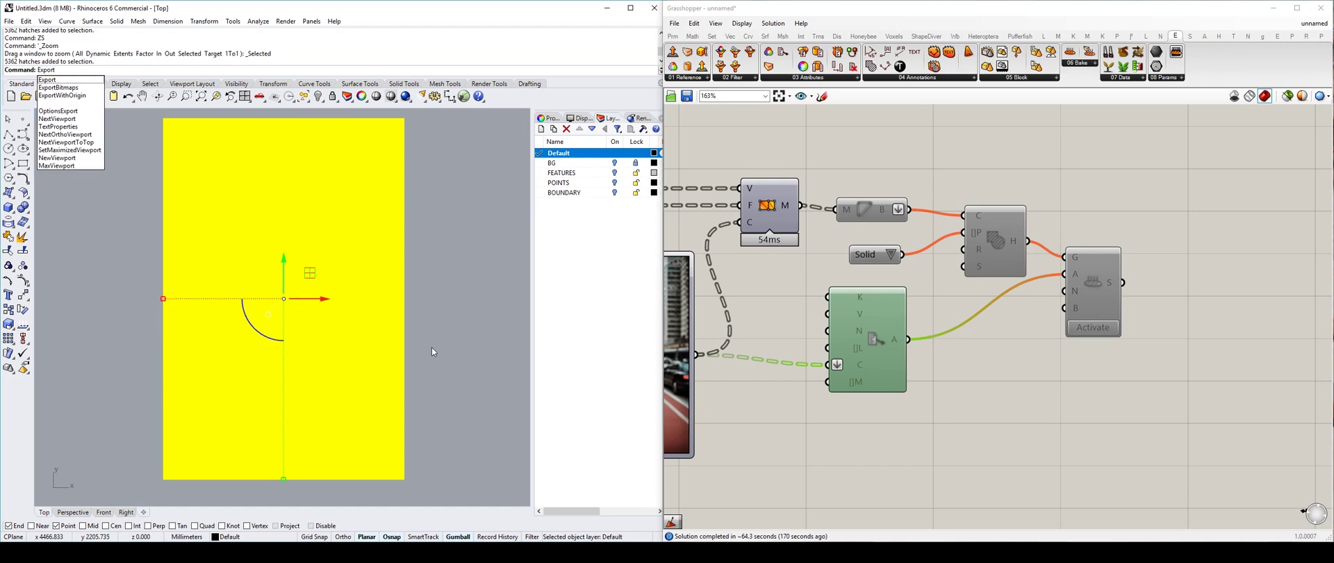
pyautogui.press('Return')
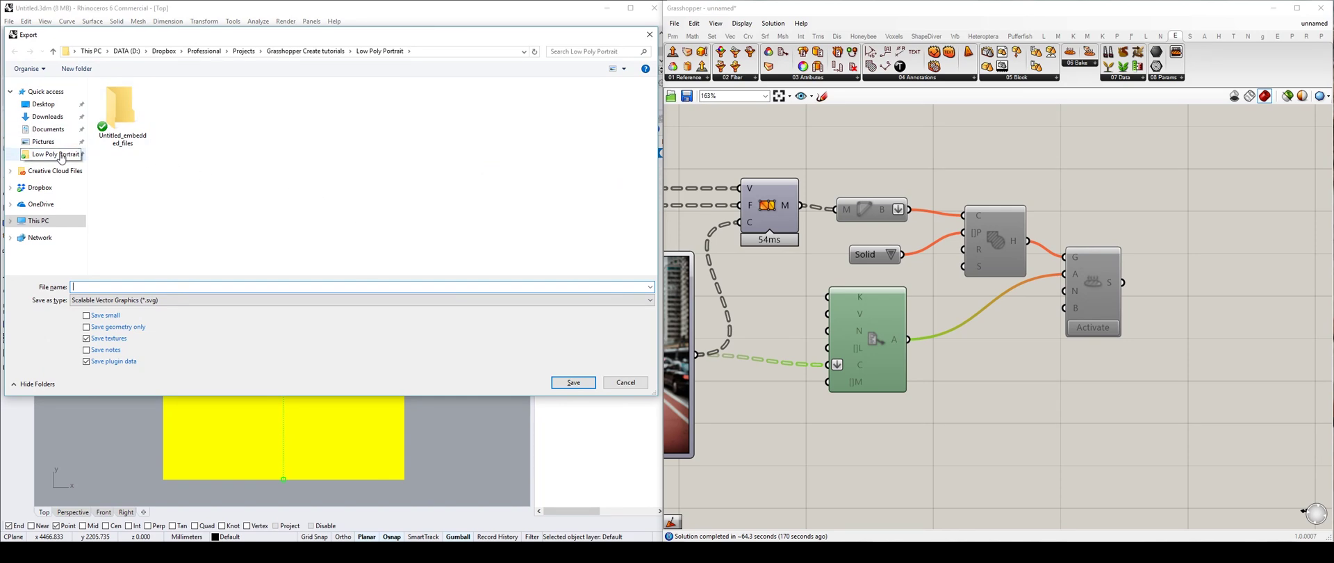
pyautogui.click(61, 155)
pyautogui.click(148, 286)
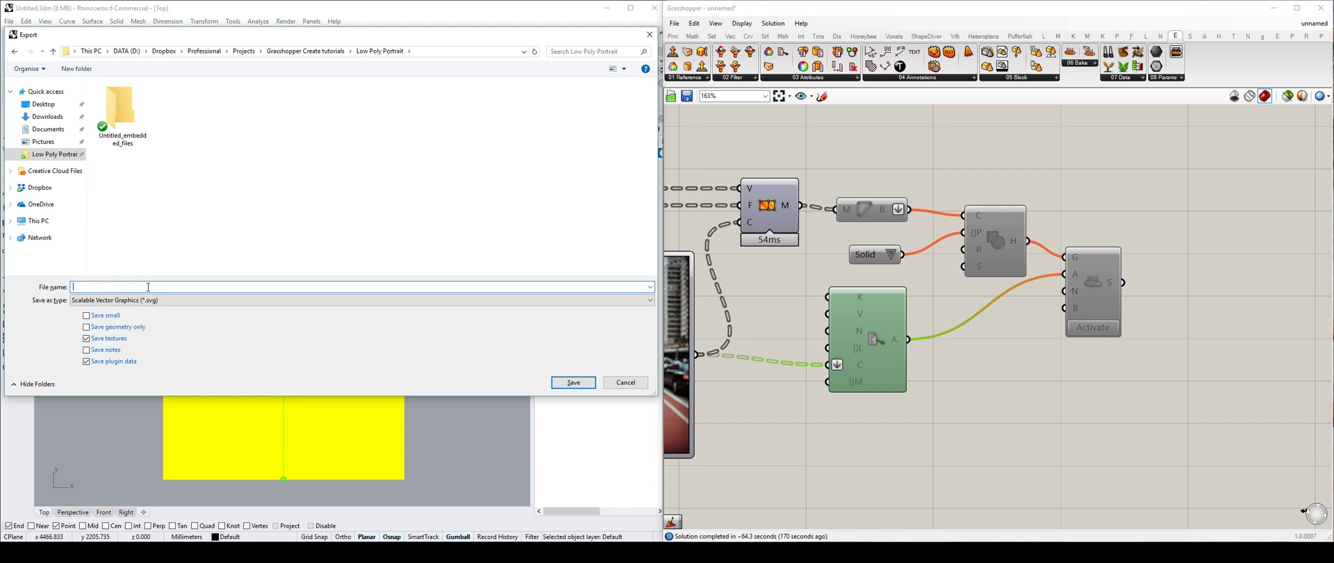
pyautogui.click(147, 301)
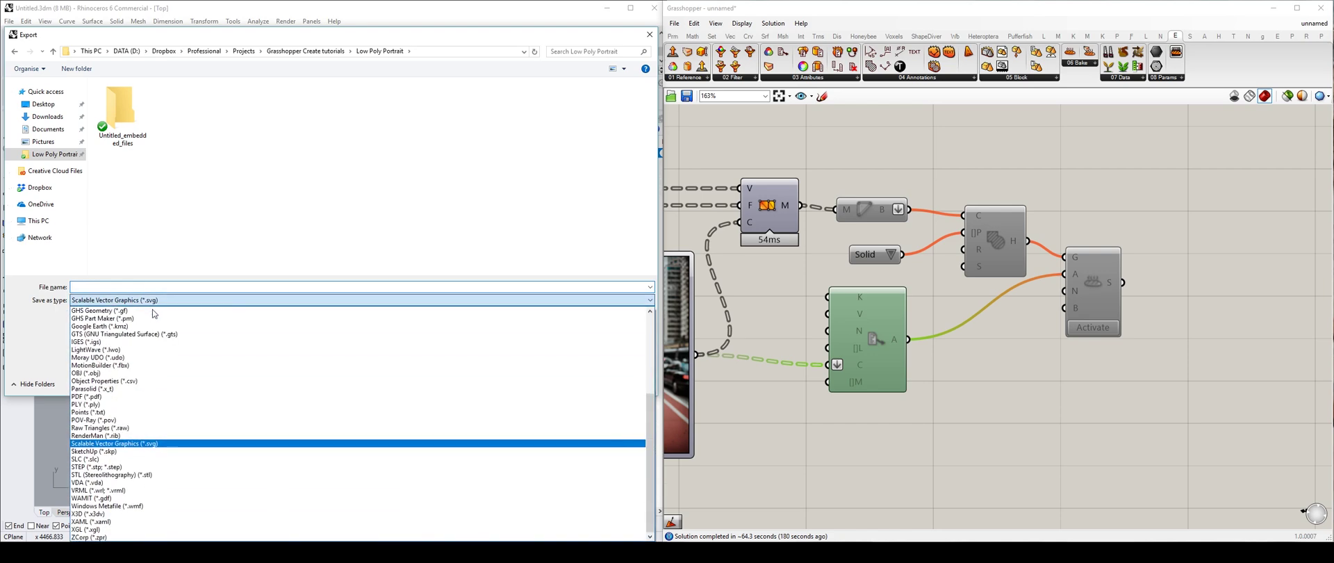
pyautogui.click(155, 444)
# - Name the export file Test_SVG_export and save it to continue to the SVG options
pyautogui.click(118, 286)
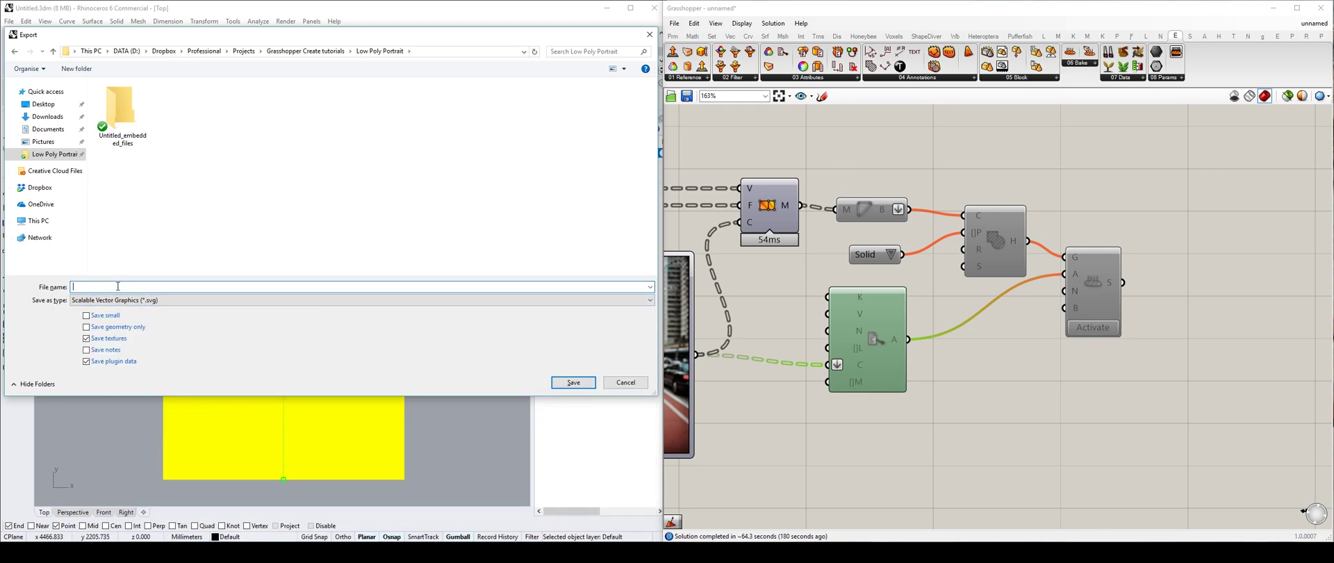
pyautogui.write('Test')
pyautogui.press('BackSpace')
pyautogui.press('BackSpace')
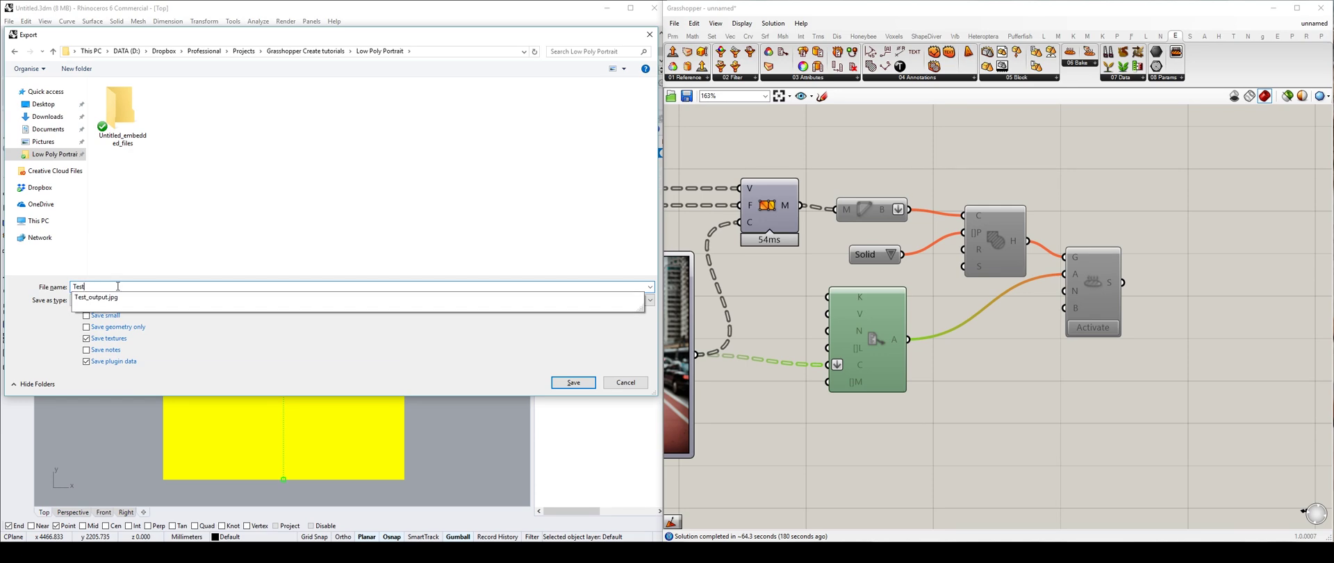
pyautogui.write('_SVG_ex')
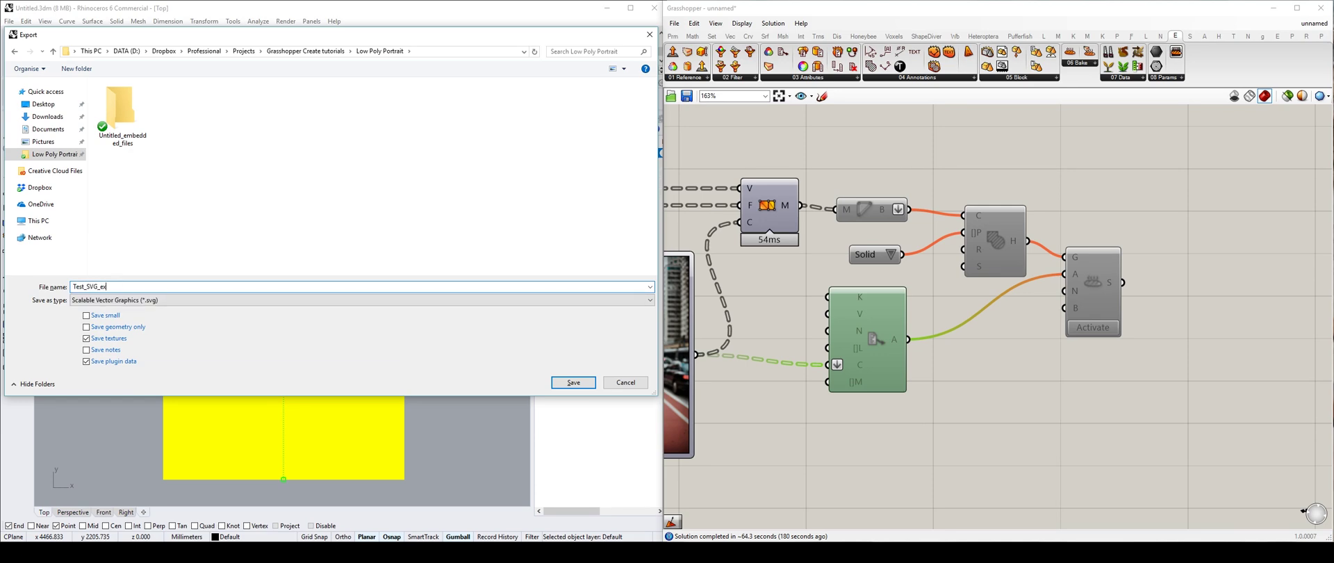
pyautogui.write('port')
pyautogui.press('Return')
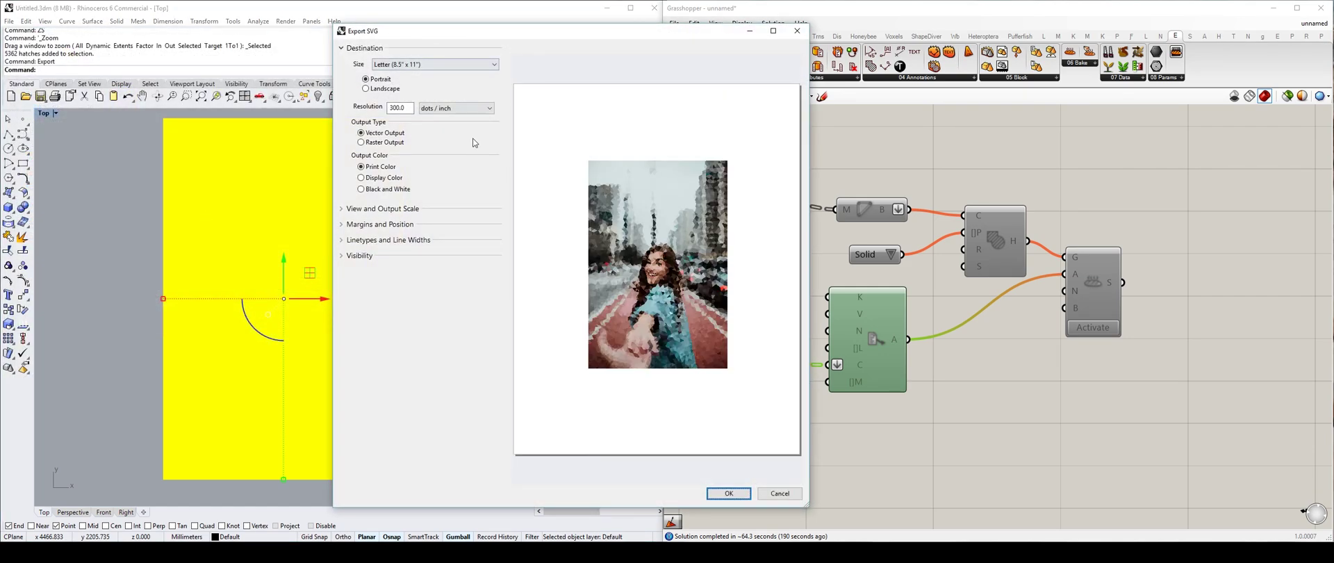
# - Export the SVG as vector output on A4 (210mm x 297mm), with the Top view set to Extents
pyautogui.click(376, 135)
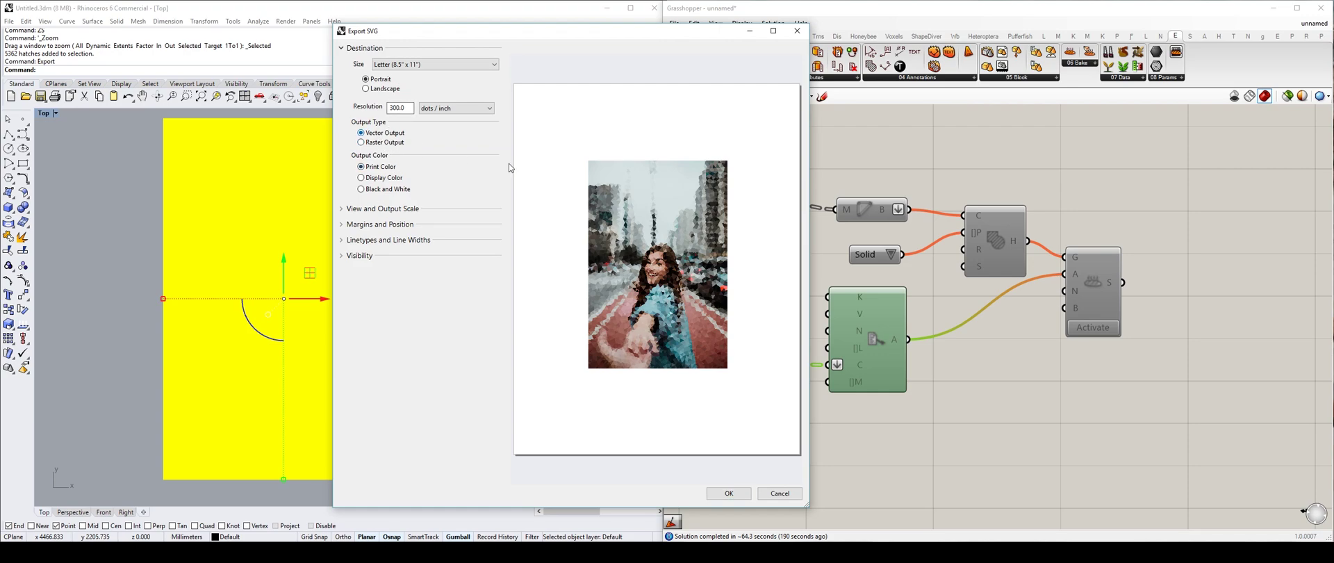
pyautogui.click(436, 69)
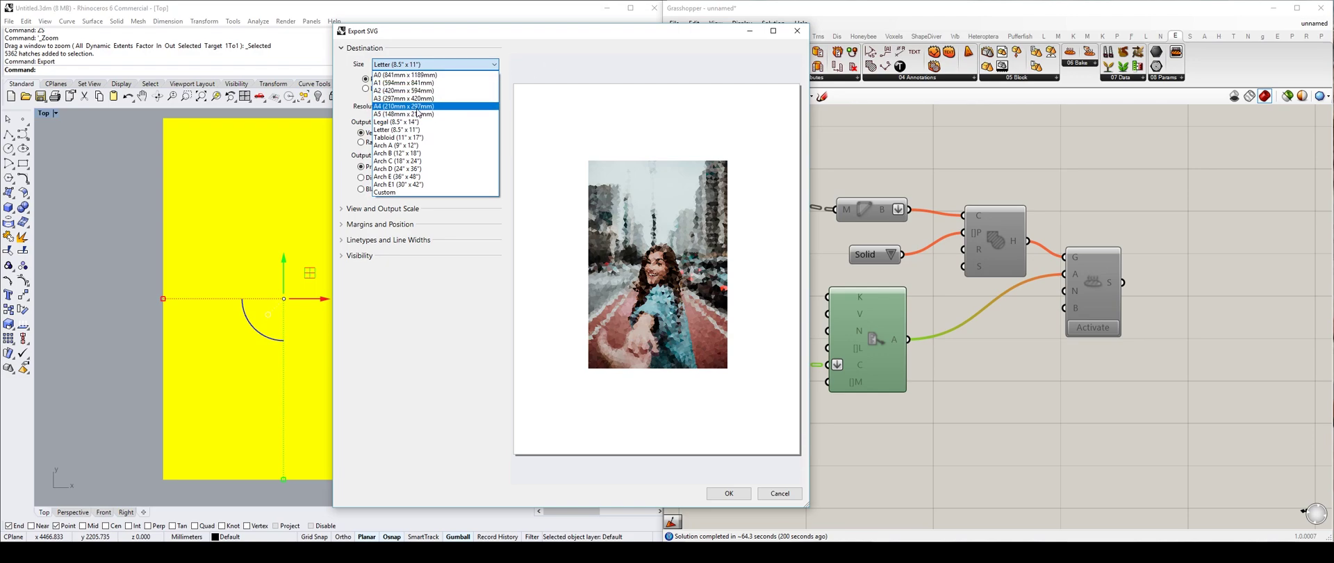
pyautogui.click(444, 114)
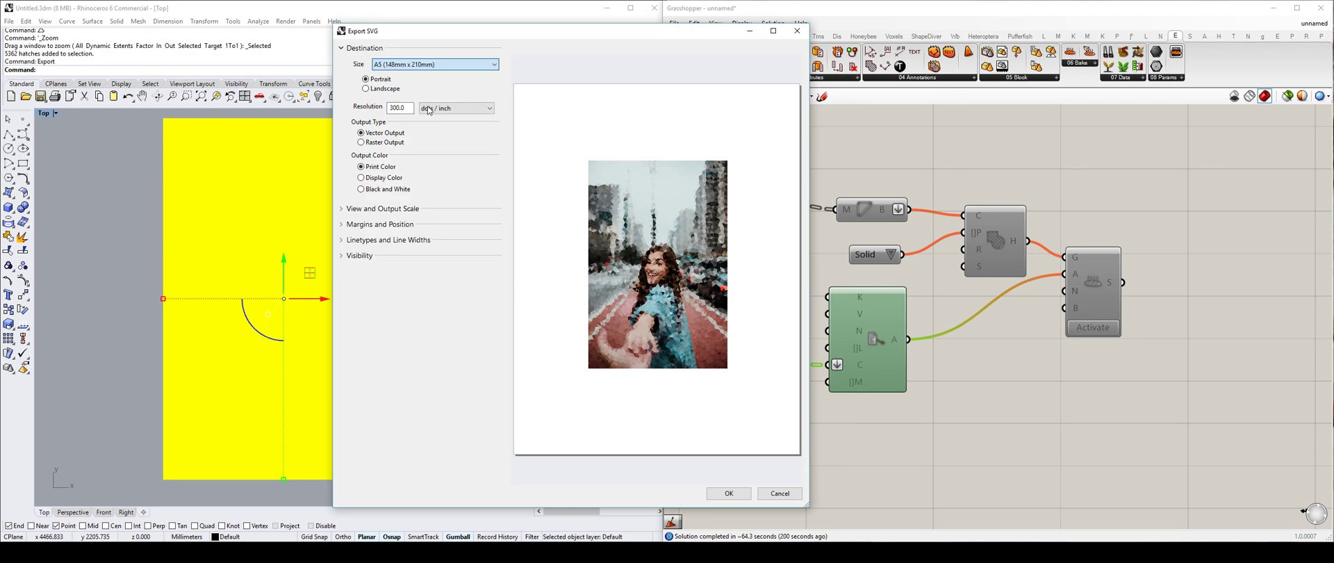
pyautogui.click(425, 68)
pyautogui.click(410, 87)
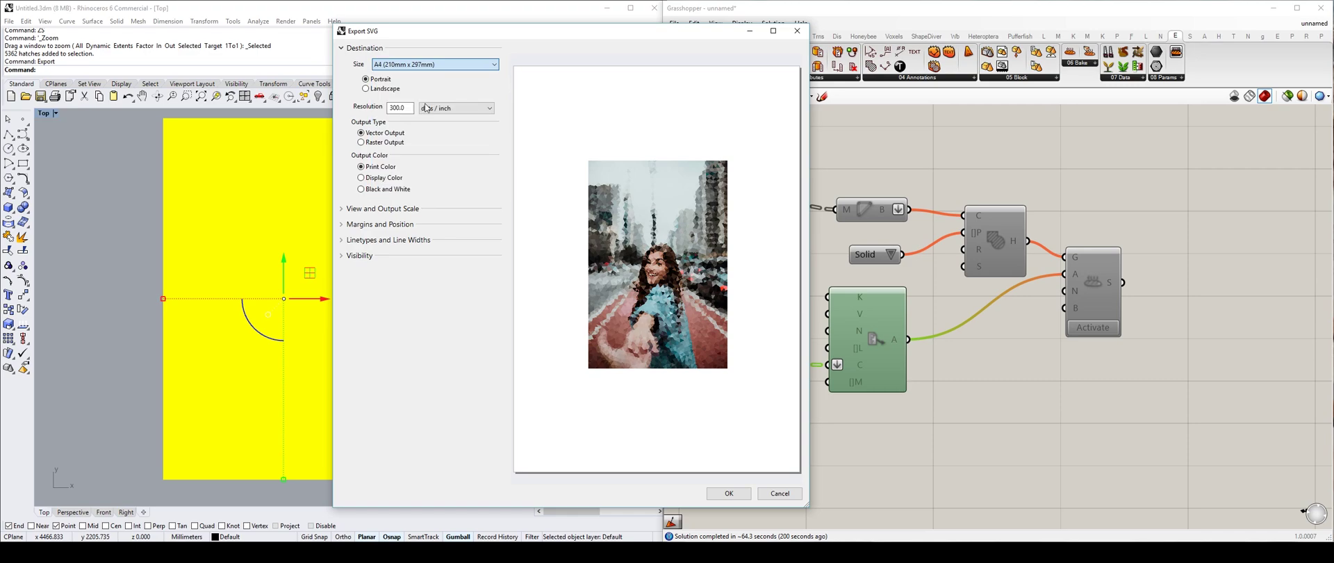
pyautogui.click(345, 210)
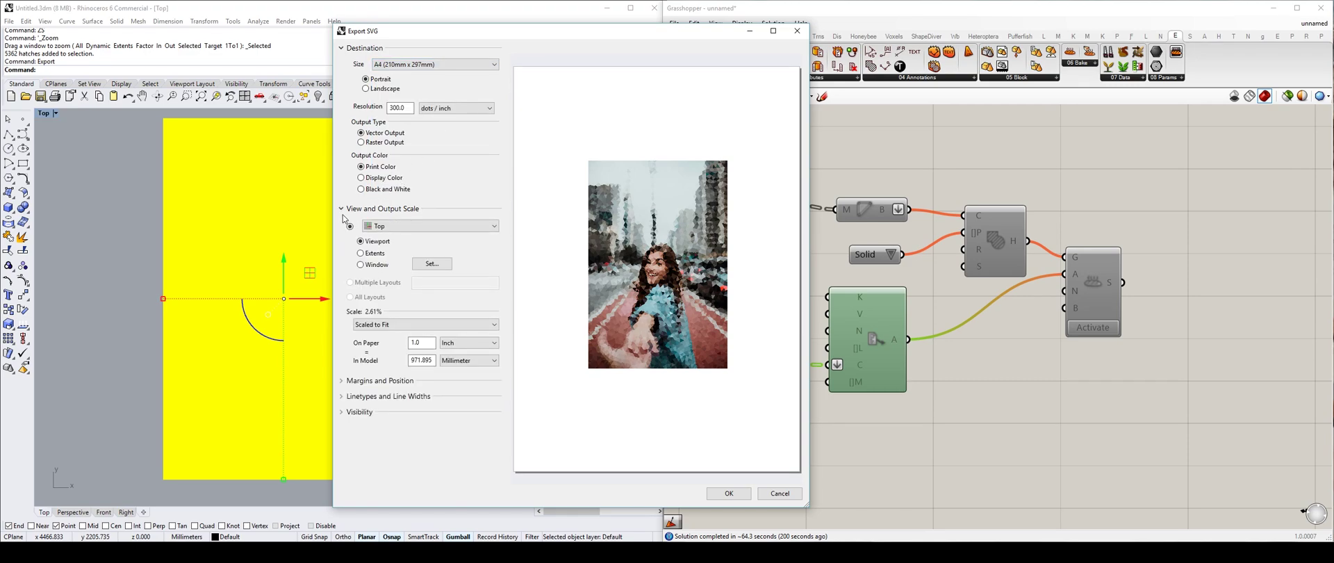
pyautogui.click(360, 254)
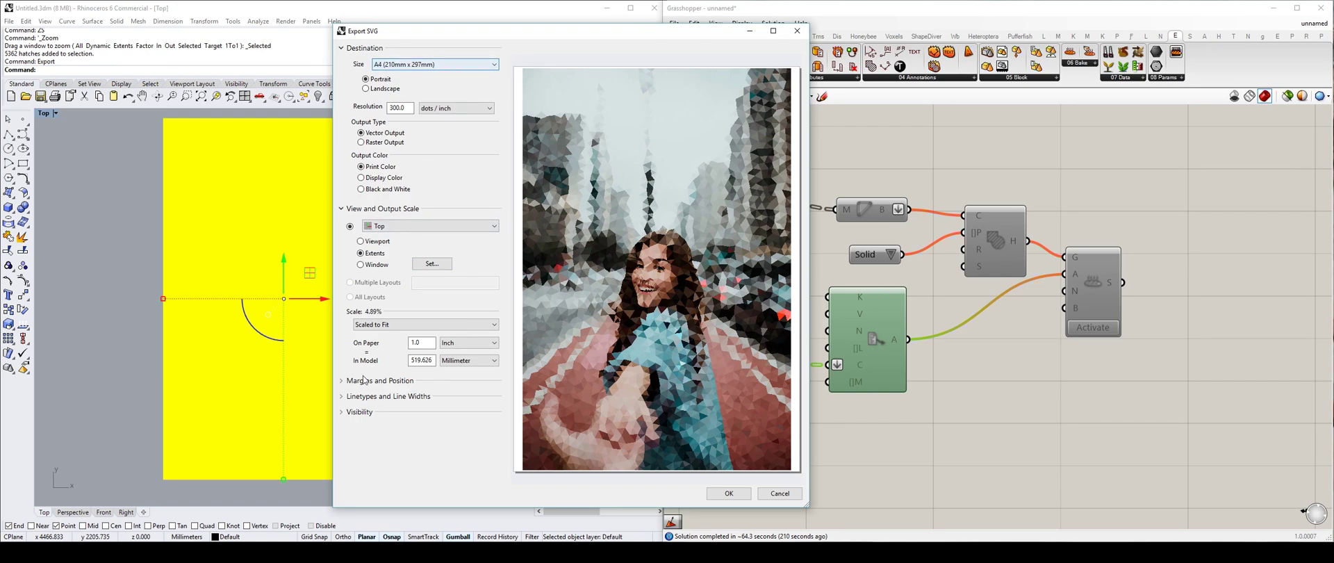
pyautogui.click(729, 493)
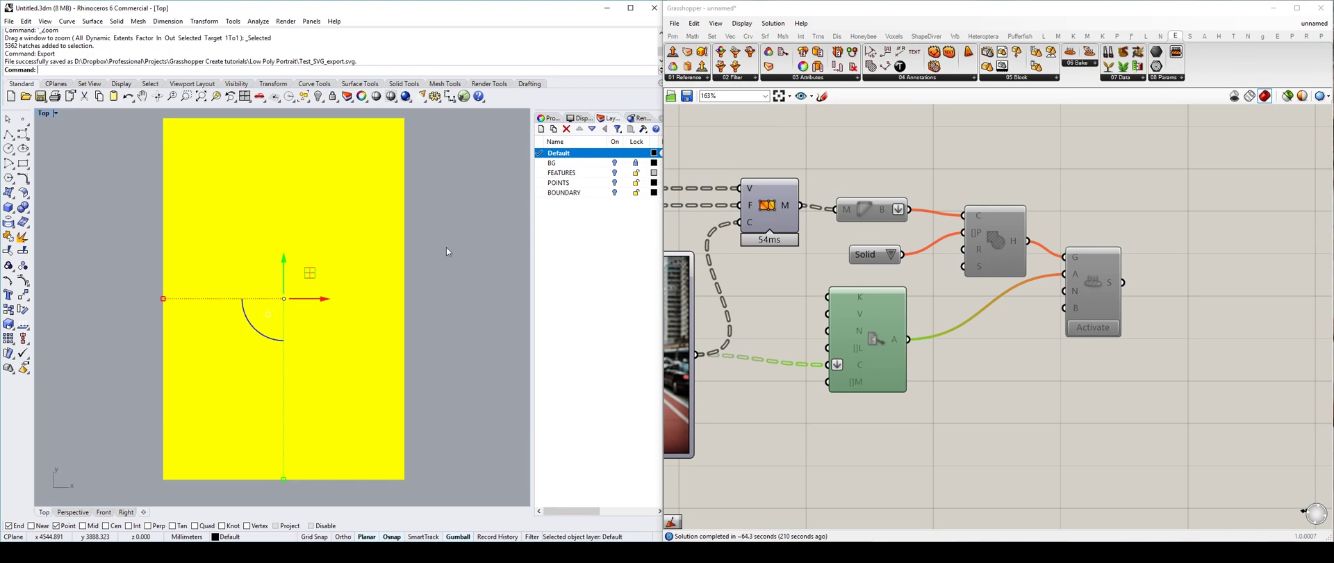
# - Deselect the hatches in Rhino, switch to Affinity Designer, dismiss its welcome screen and open Test_SVG_export.svg
pyautogui.click(475, 335)
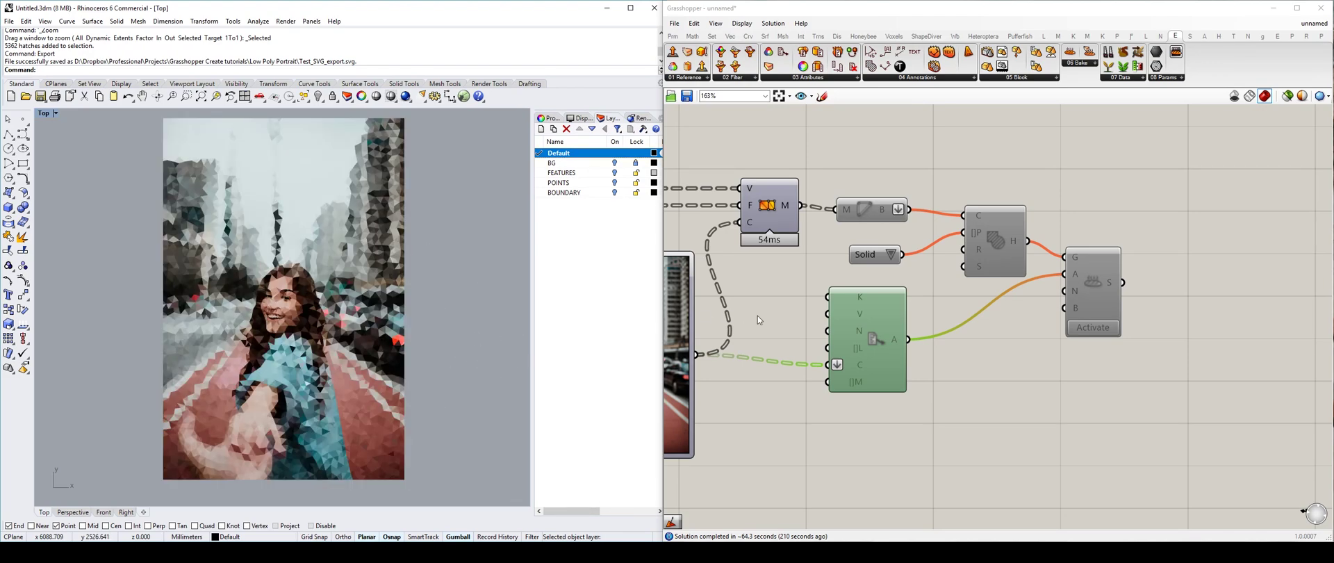
pyautogui.click(836, 460)
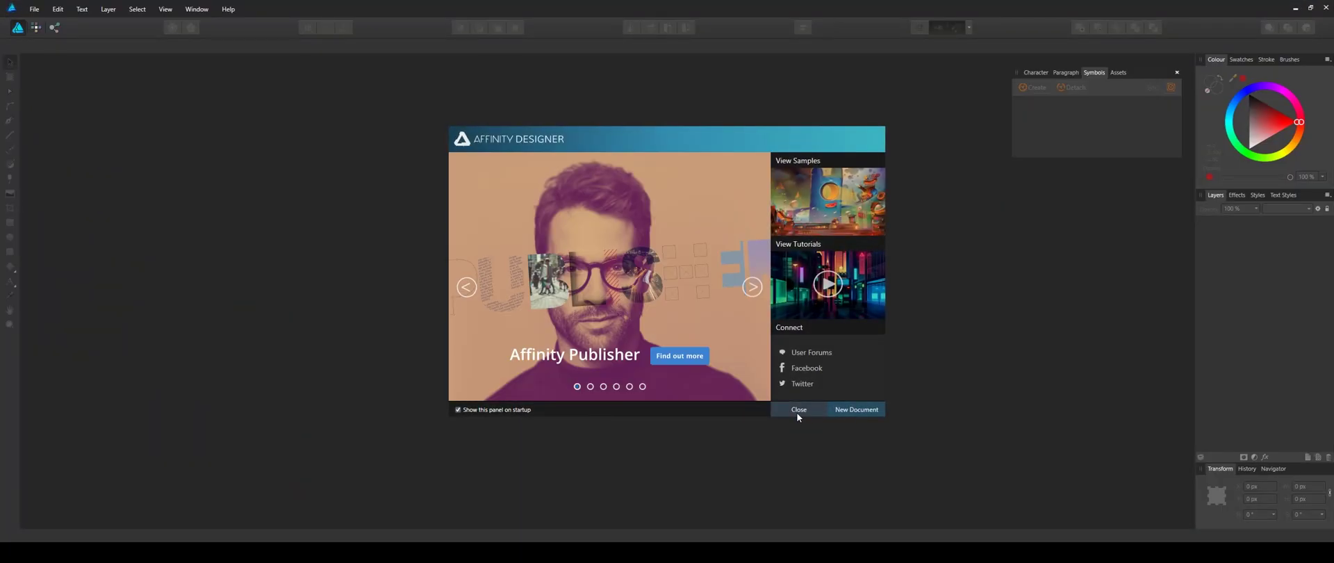
pyautogui.click(797, 411)
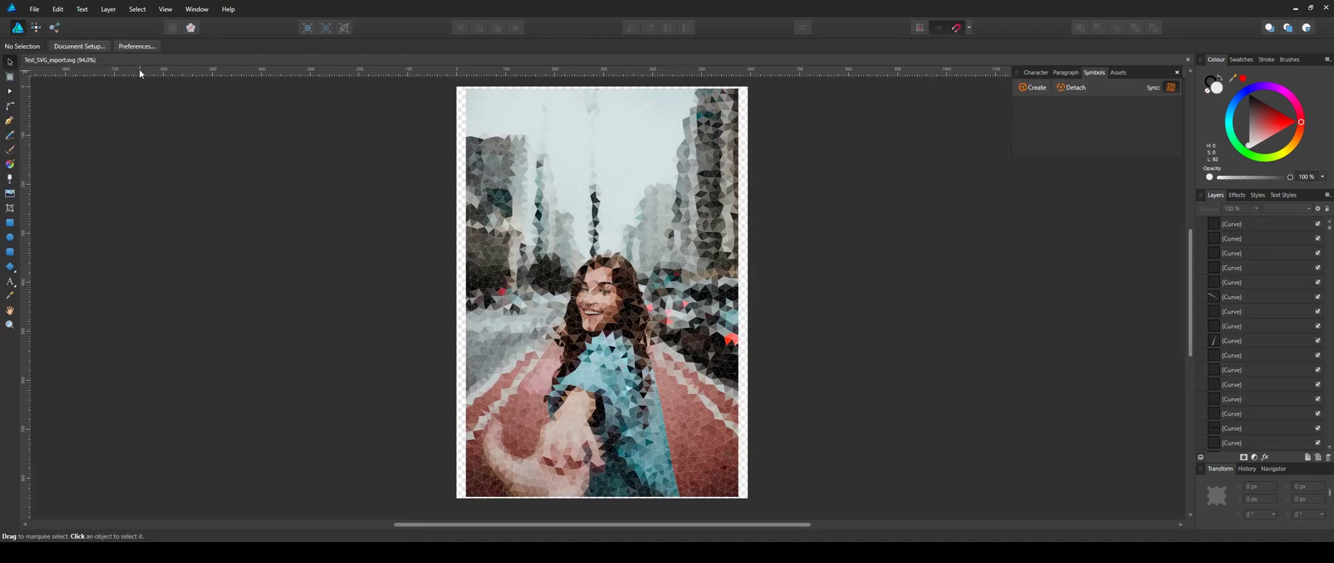
# - Examine the imported vector portrait up close and as a whole, selecting a single cheek triangle and areas of the artwork
pyautogui.keyDown('ctrl'); pyautogui.scroll(15, 608, 307); pyautogui.keyUp('ctrl')
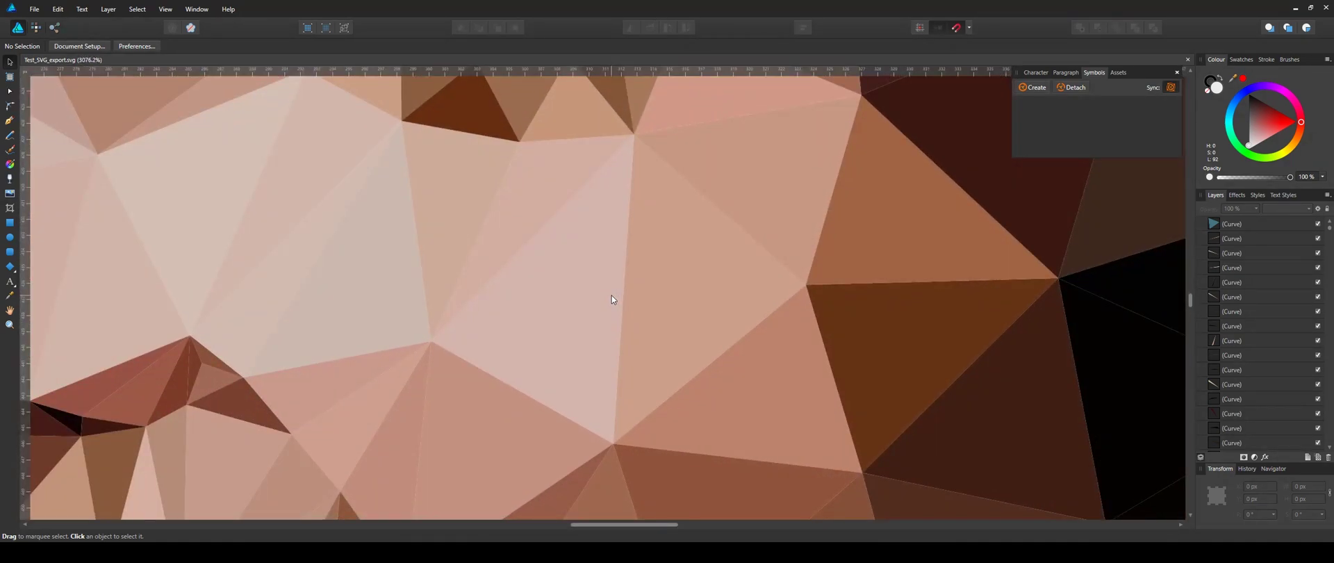
pyautogui.click(612, 295)
pyautogui.keyDown('ctrl'); pyautogui.scroll(-8, 584, 281); pyautogui.keyUp('ctrl')
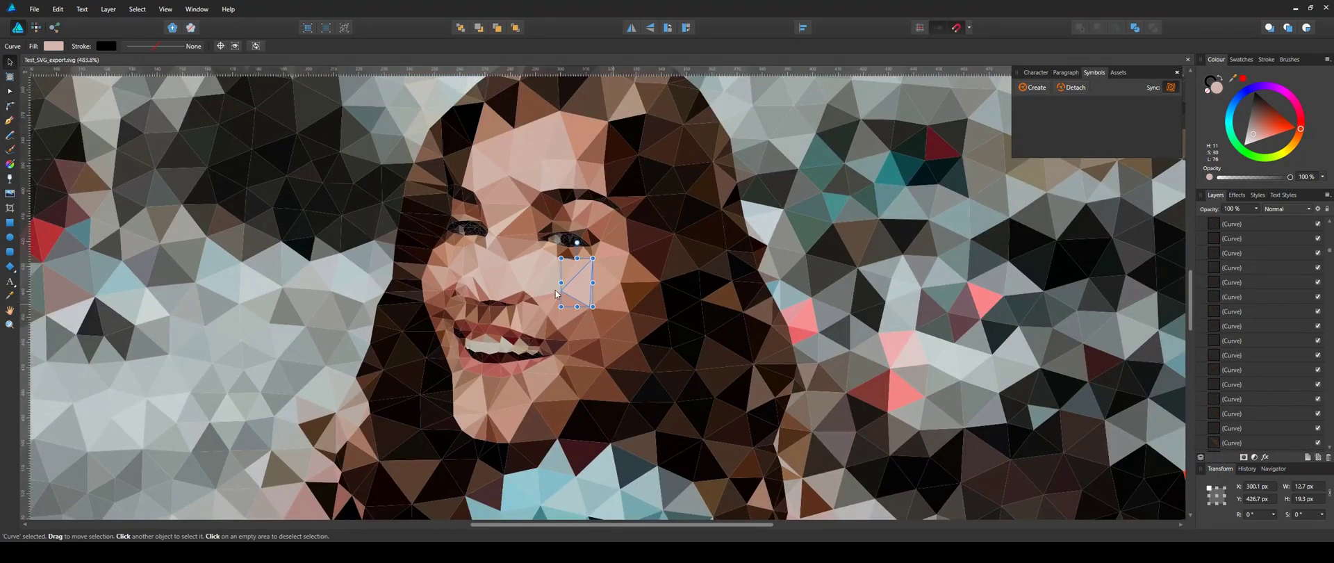
pyautogui.keyDown('ctrl'); pyautogui.scroll(-9, 550, 292); pyautogui.keyUp('ctrl')
pyautogui.click(741, 268)
pyautogui.keyDown('ctrl'); pyautogui.scroll(3, 564, 295); pyautogui.keyUp('ctrl')
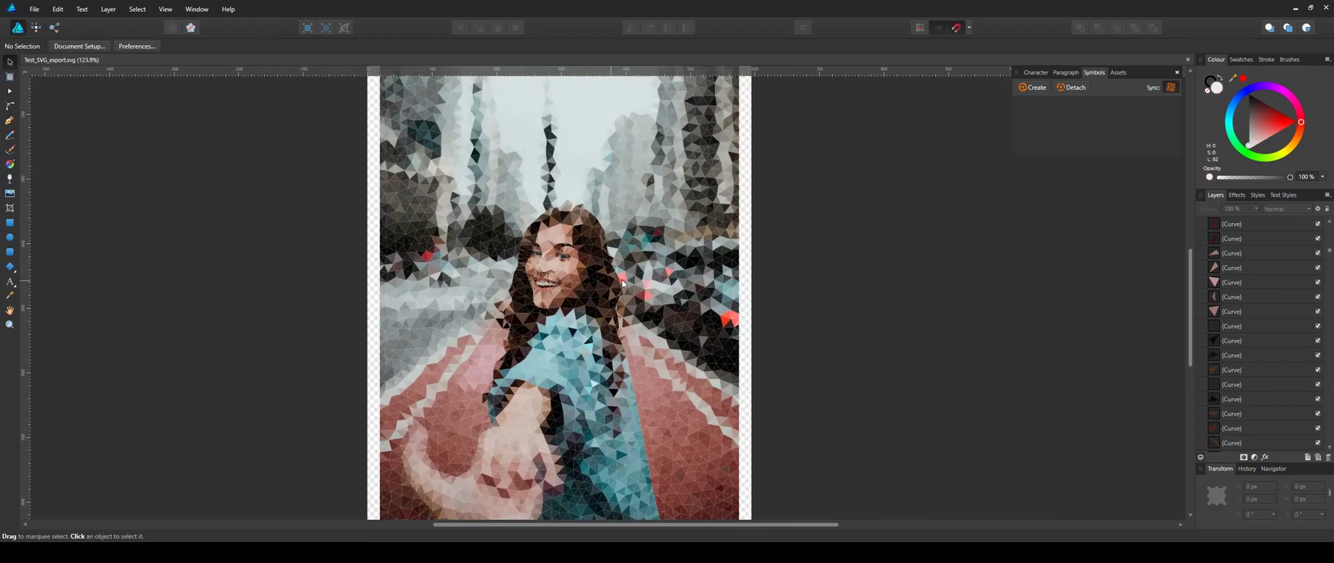
pyautogui.keyDown('ctrl'); pyautogui.scroll(-4, 632, 281); pyautogui.keyUp('ctrl')
pyautogui.moveTo(476, 126); pyautogui.dragTo(656, 275)
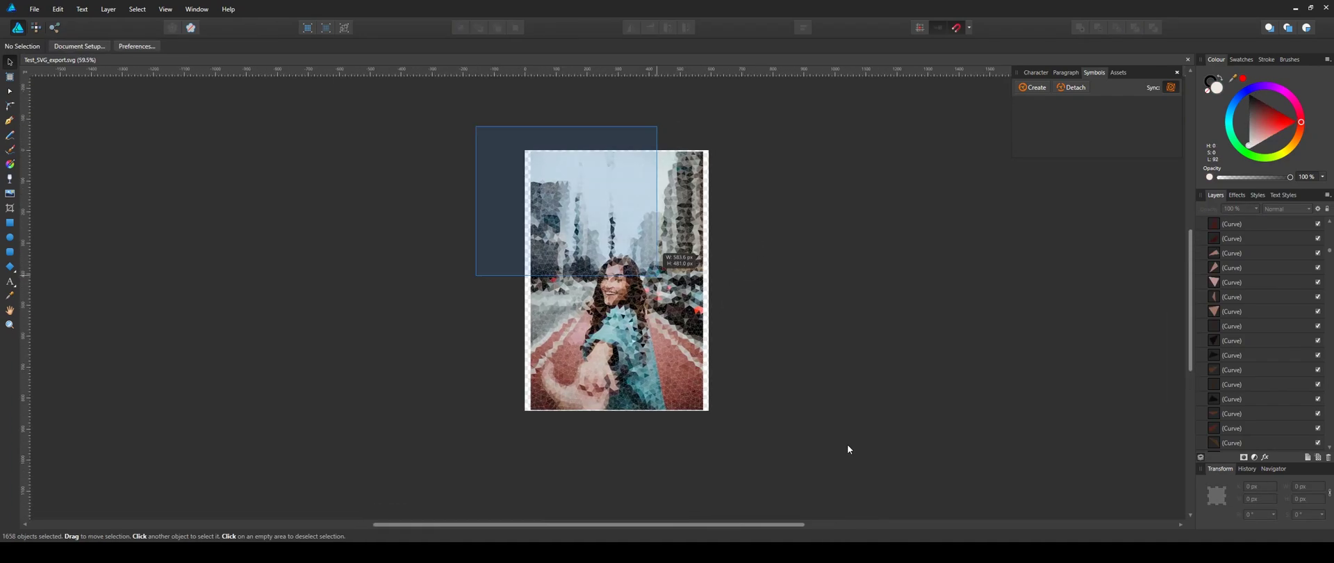
pyautogui.moveTo(860, 457); pyautogui.dragTo(826, 350)
pyautogui.click(807, 314)
pyautogui.keyDown('ctrl'); pyautogui.scroll(4, 623, 306); pyautogui.keyUp('ctrl')
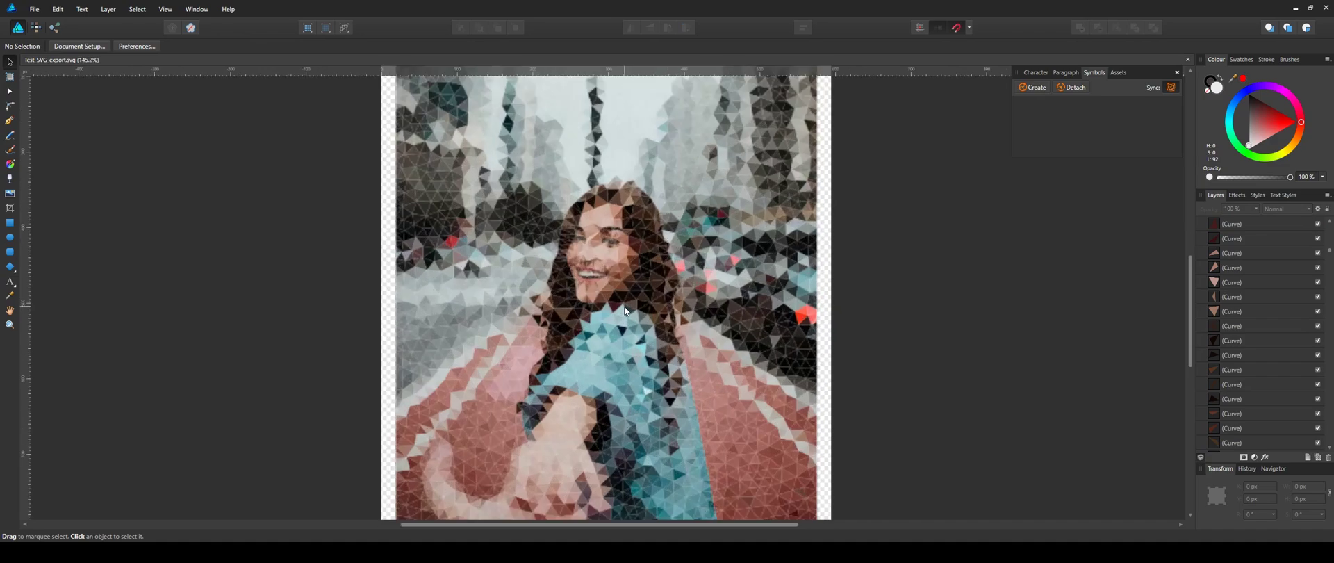
pyautogui.moveTo(737, 329); pyautogui.dragTo(748, 306, button='middle')
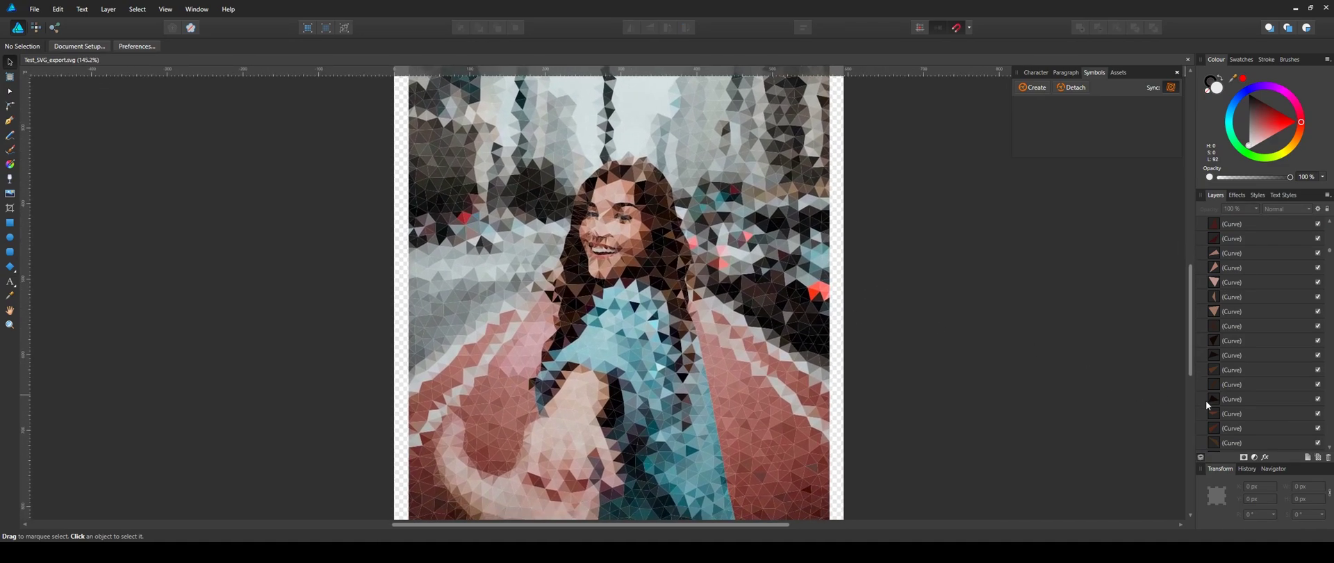
# - Select all the curves of the portrait and combine them into one group
pyautogui.scroll(8, 1257, 428)
pyautogui.click(1256, 239)
pyautogui.hotkey('ctrl', 'a')
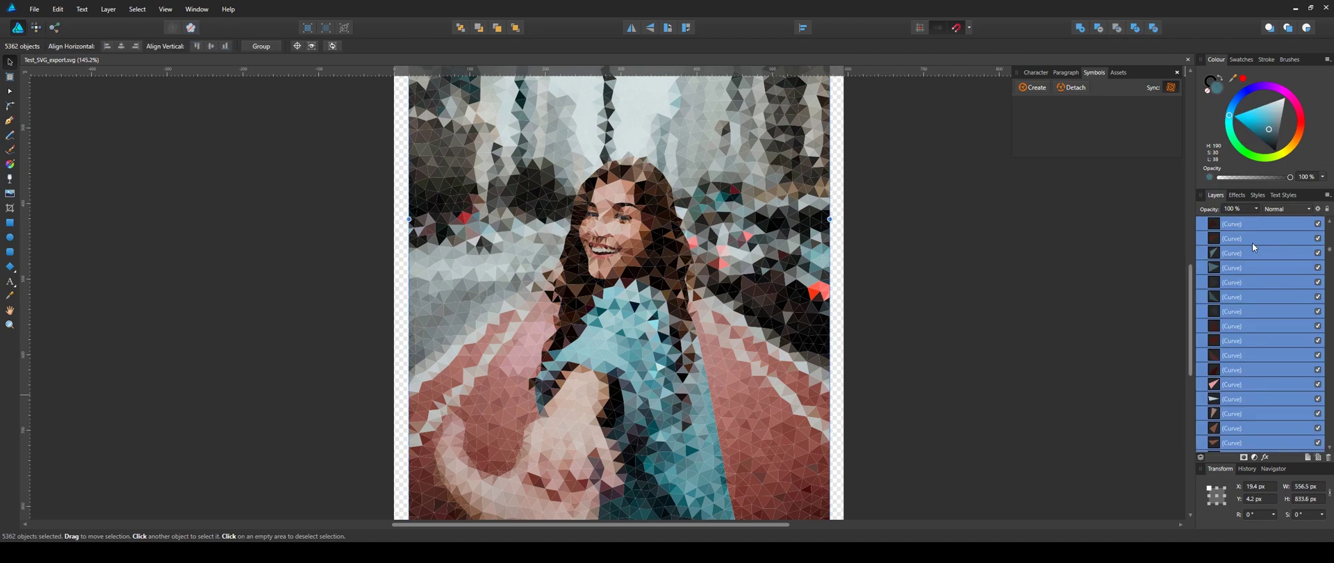
pyautogui.hotkey('ctrl', 'g')
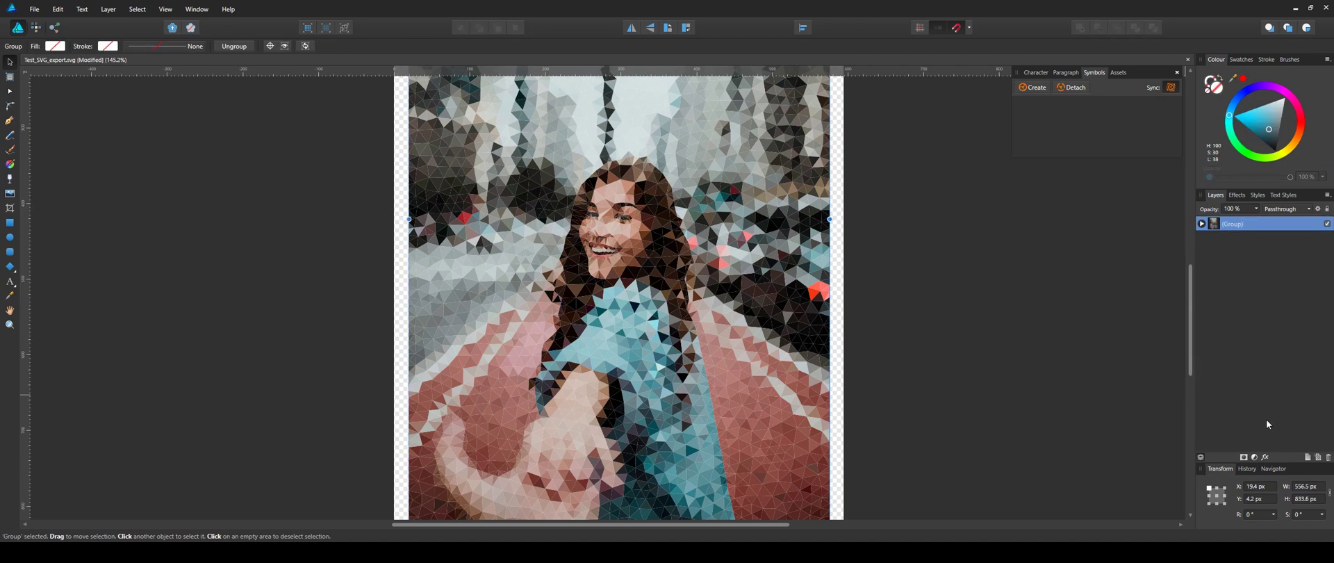
# - Add a Levels adjustment to the group with the white level at 80 %, and collapse the group
pyautogui.click(1254, 457)
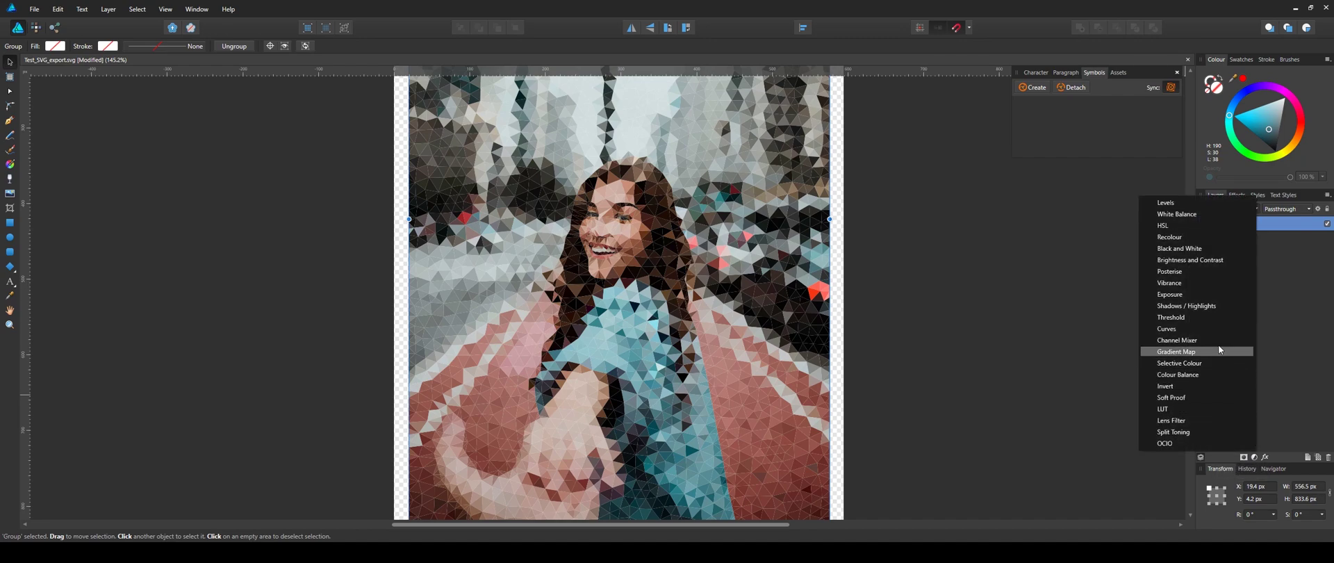
pyautogui.click(1186, 202)
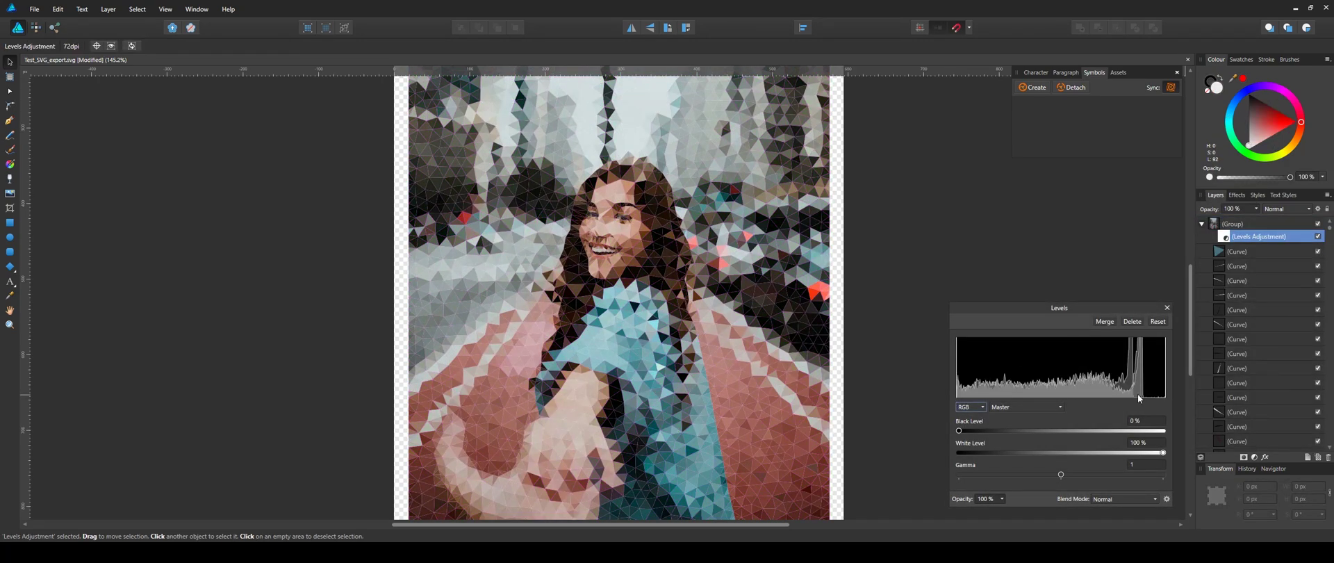
pyautogui.moveTo(1163, 456); pyautogui.dragTo(1139, 455)
pyautogui.moveTo(960, 432)
pyautogui.mouseDown()
pyautogui.moveTo(972, 432)
pyautogui.moveTo(951, 430)
pyautogui.mouseUp()
pyautogui.moveTo(1143, 455)
pyautogui.mouseDown()
pyautogui.moveTo(1110, 455)
pyautogui.moveTo(1122, 453)
pyautogui.mouseUp()
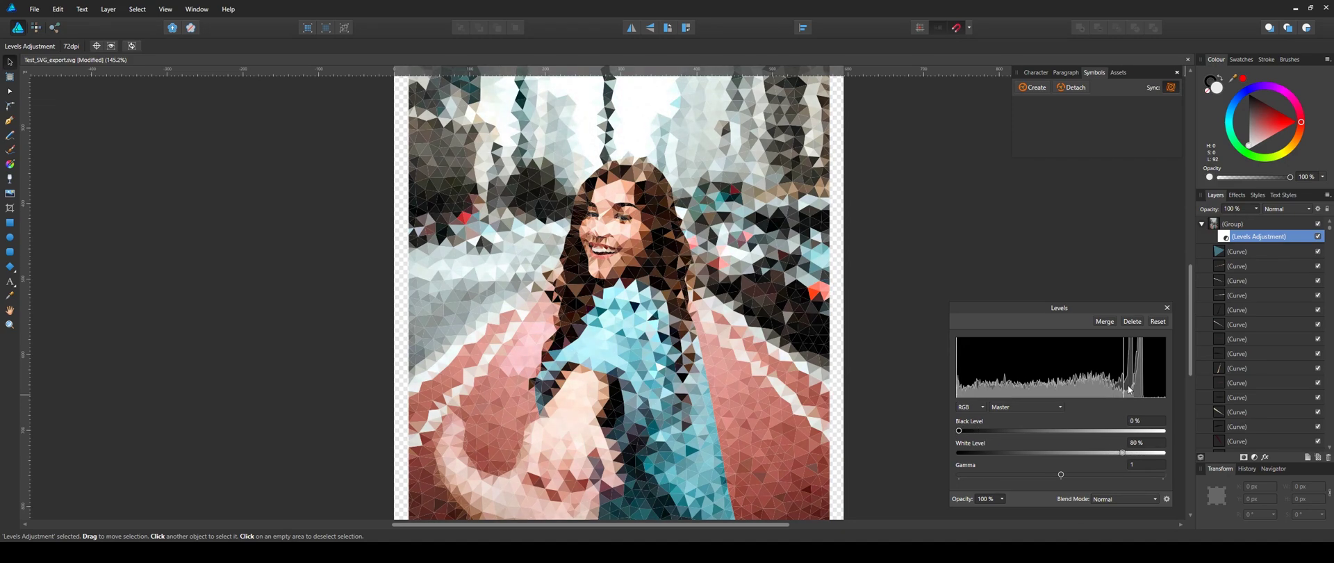
pyautogui.click(1133, 266)
pyautogui.click(1202, 224)
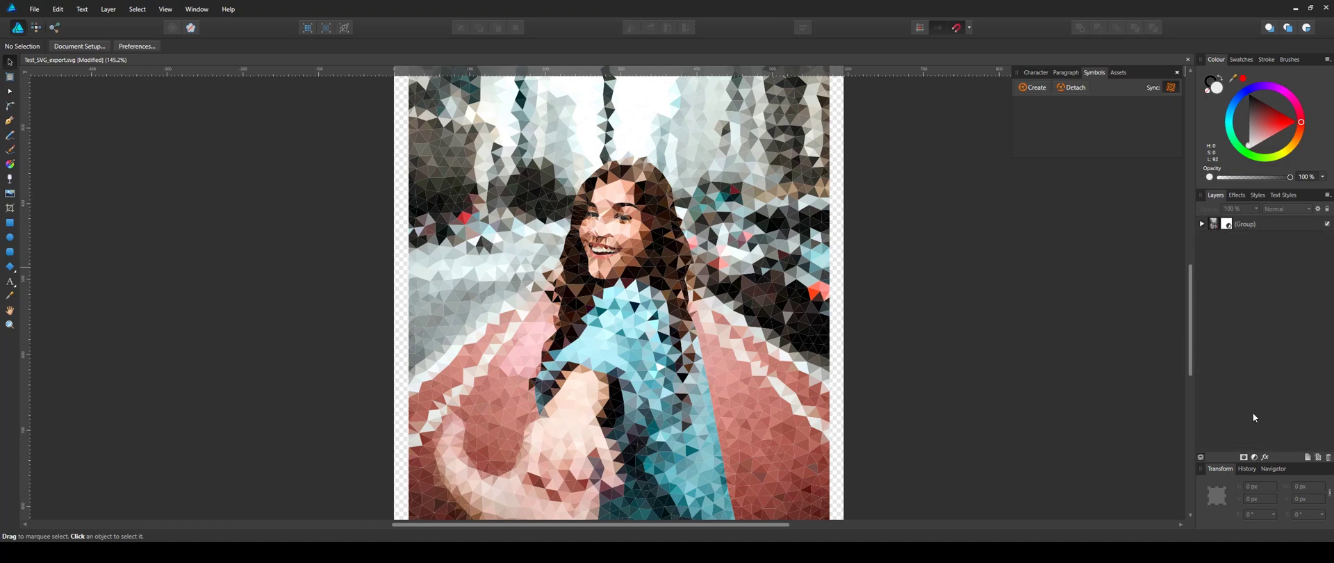
# - Apply a Gaussian Blur layer effect with a 1 px radius to the portrait group
pyautogui.click(1275, 223)
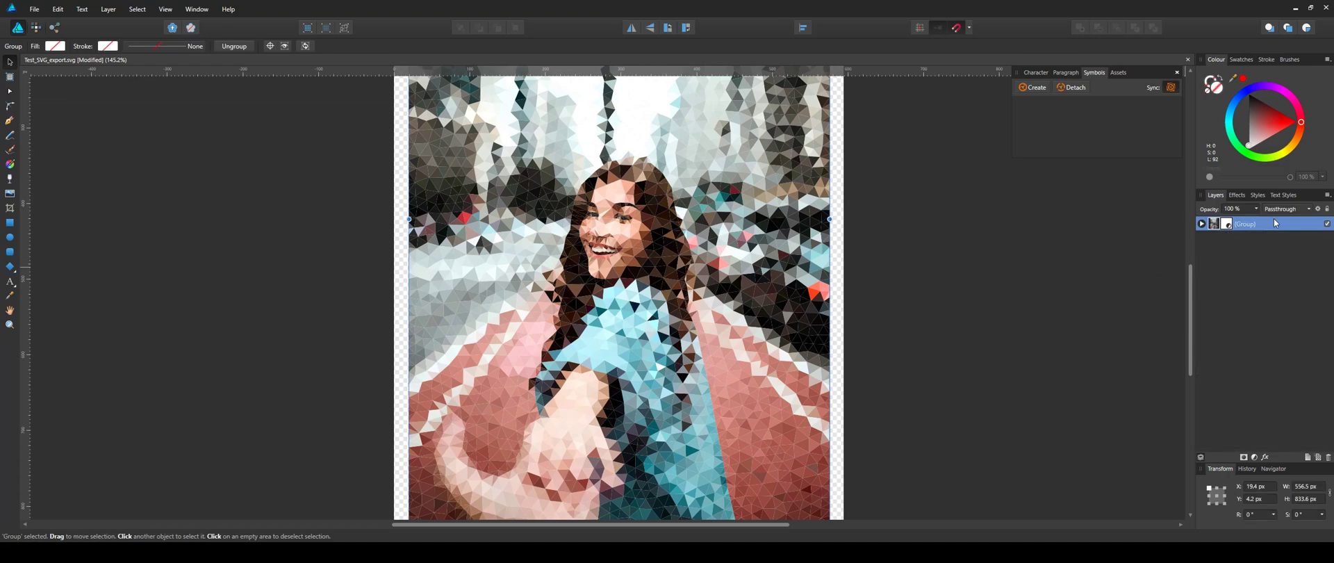
pyautogui.click(1265, 457)
pyautogui.moveTo(612, 129); pyautogui.dragTo(954, 147)
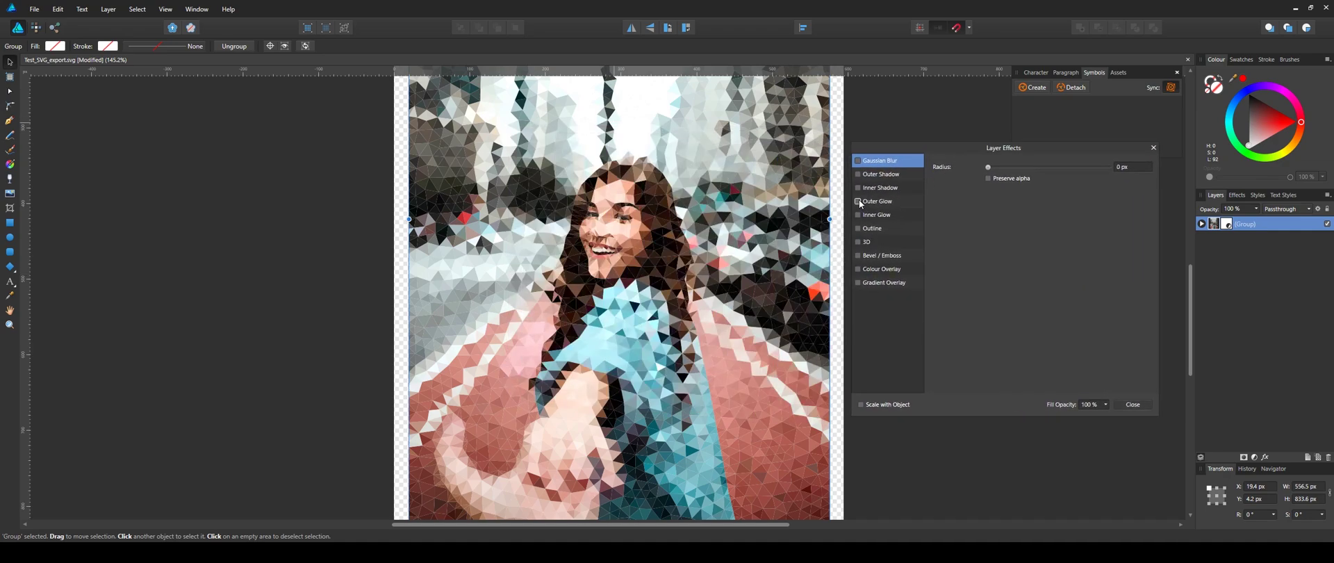
pyautogui.click(868, 161)
pyautogui.moveTo(992, 171); pyautogui.dragTo(1015, 168)
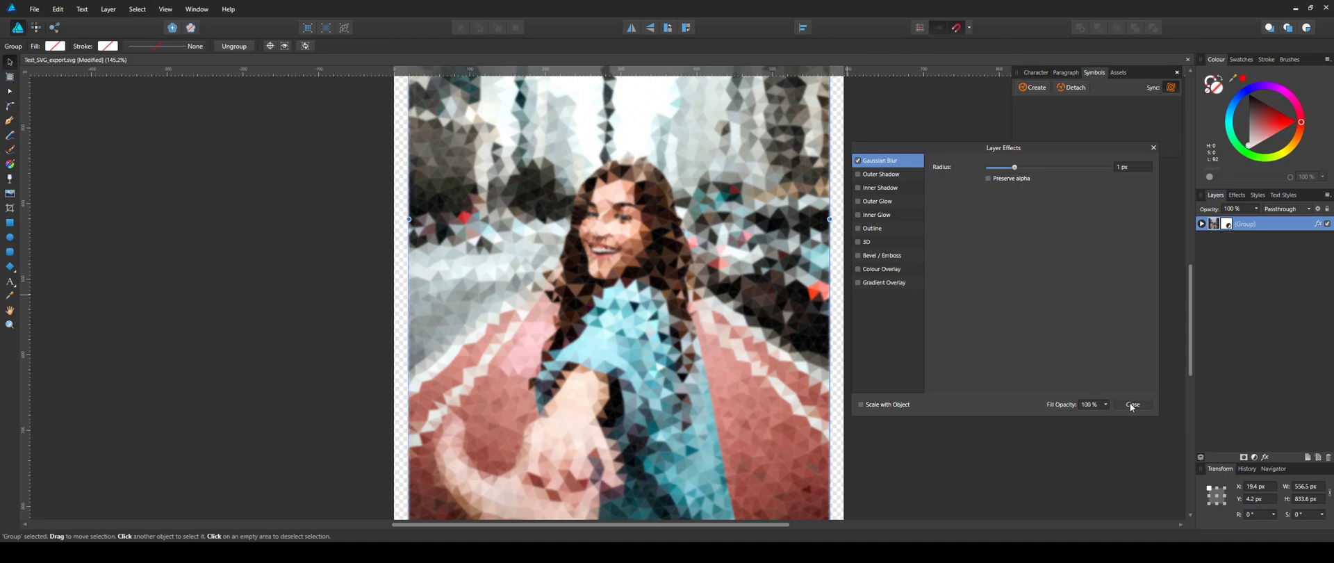
# - Close the layer effects and turn off the Gaussian Blur on the portrait group
pyautogui.click(1131, 405)
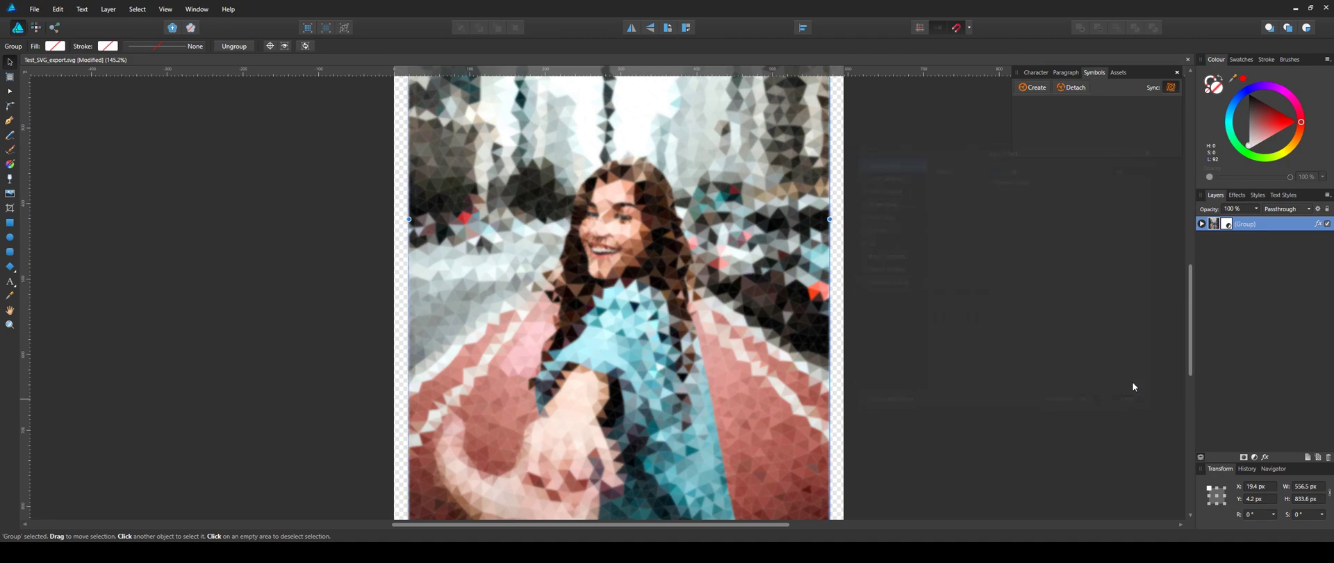
pyautogui.rightClick(1322, 226)
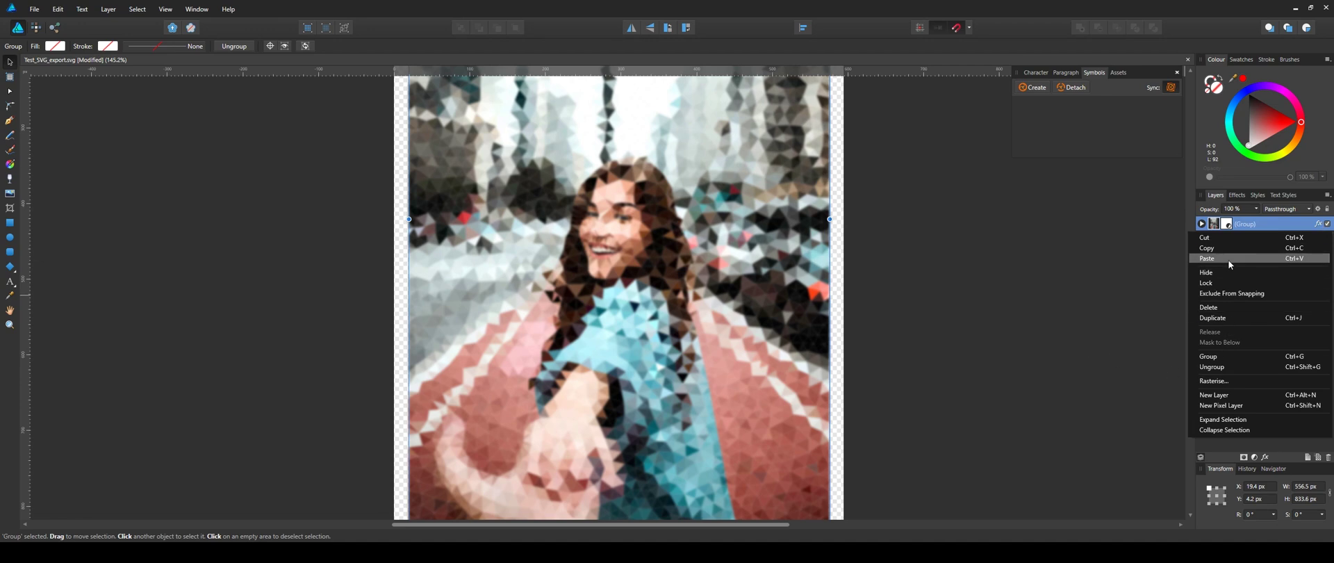
pyautogui.click(1074, 298)
pyautogui.click(1317, 223)
pyautogui.click(858, 161)
pyautogui.click(858, 161)
pyautogui.click(1132, 405)
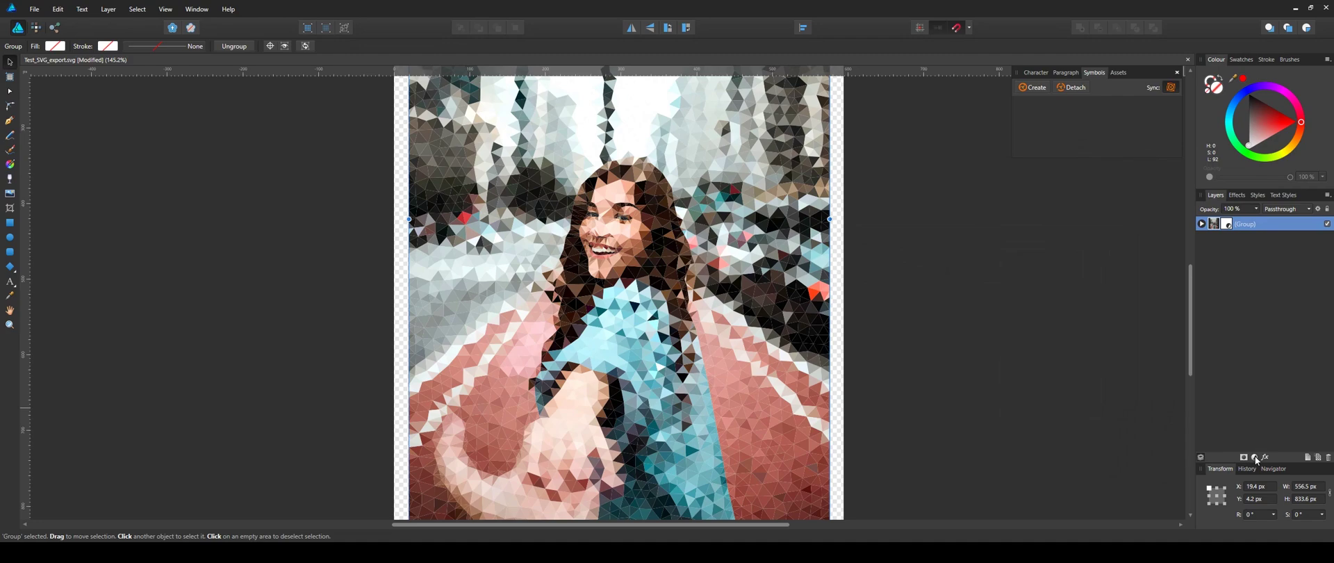
# - Add an HSL adjustment to the group with partly reduced saturation and slightly raised luminosity, and collapse the group
pyautogui.click(1255, 457)
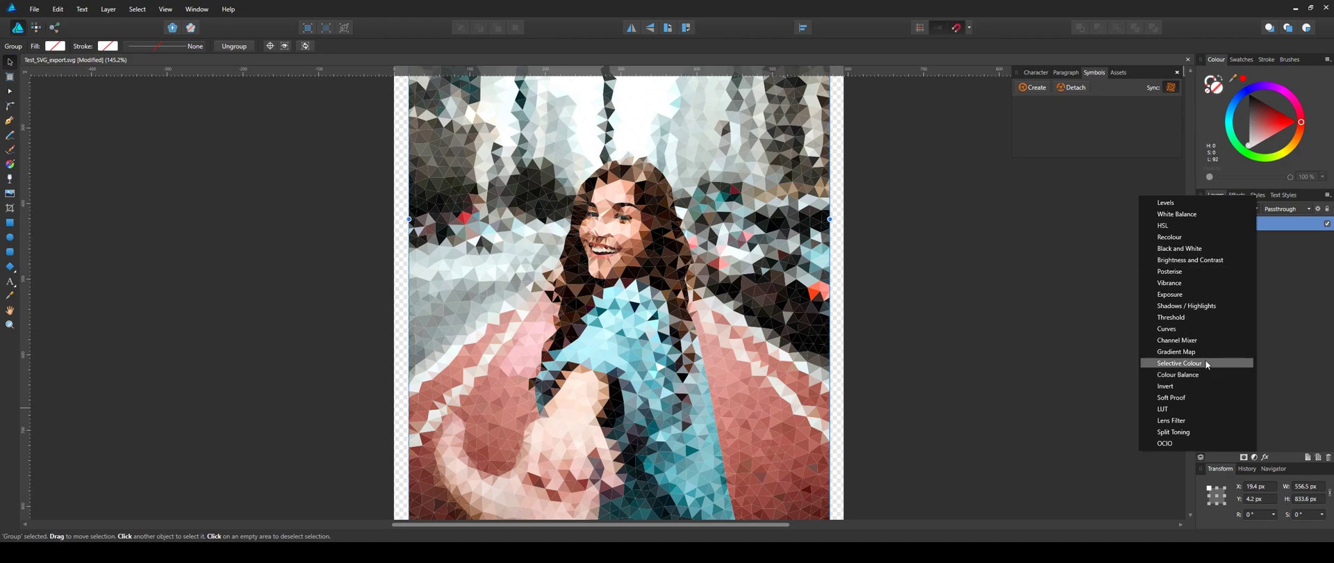
pyautogui.click(1190, 225)
pyautogui.moveTo(1044, 451); pyautogui.dragTo(935, 448)
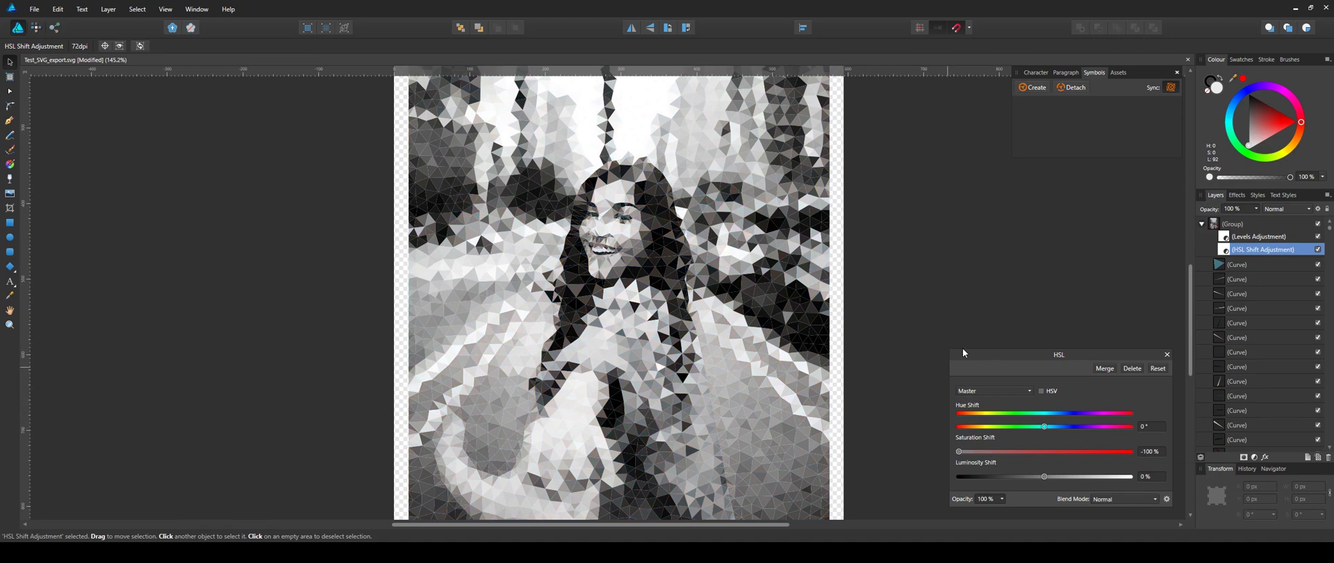
pyautogui.moveTo(962, 450); pyautogui.dragTo(979, 451)
pyautogui.moveTo(1043, 478); pyautogui.dragTo(1049, 476)
pyautogui.click(1092, 300)
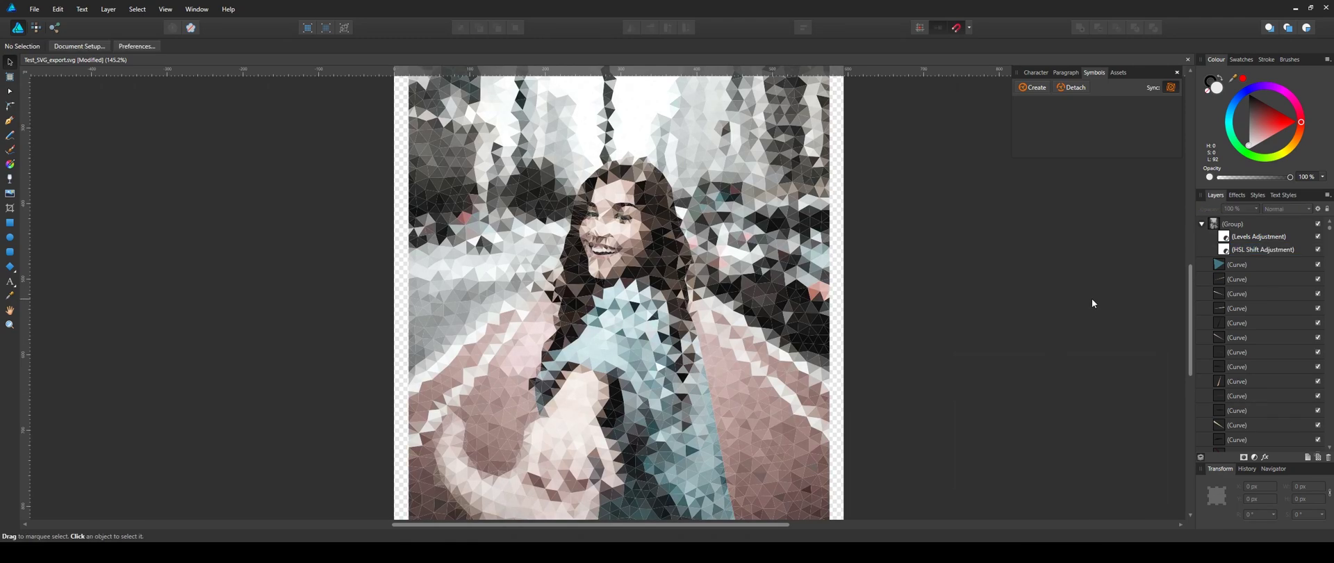
pyautogui.click(1201, 224)
pyautogui.click(1244, 223)
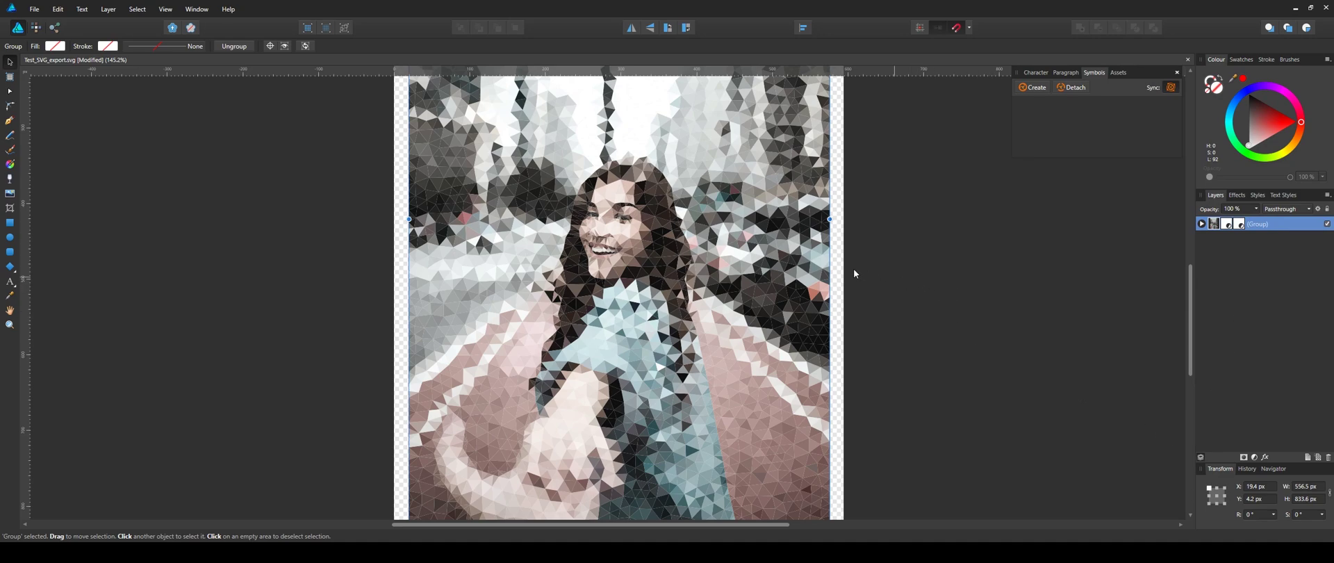
# - Deselect the group and examine the muted portrait as a whole and up close at the background triangles and the face
pyautogui.keyDown('ctrl'); pyautogui.scroll(-2, 631, 318); pyautogui.keyUp('ctrl')
pyautogui.moveTo(630, 315); pyautogui.dragTo(581, 336, button='middle')
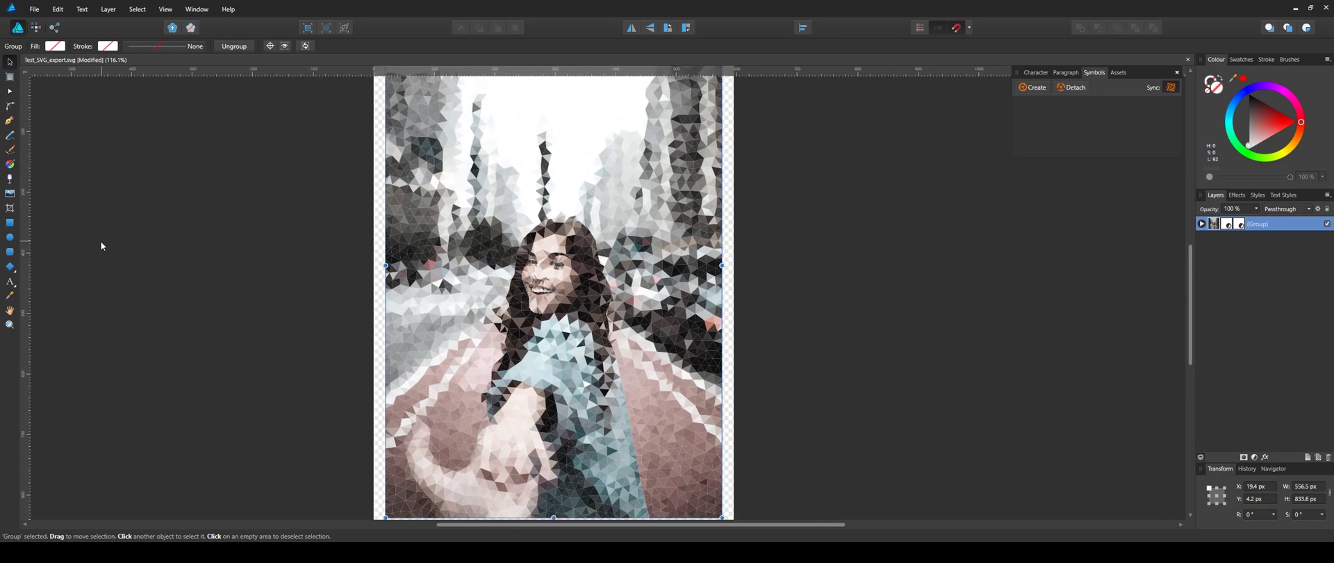
pyautogui.click(823, 218)
pyautogui.keyDown('ctrl'); pyautogui.scroll(15, 619, 244); pyautogui.keyUp('ctrl')
pyautogui.keyDown('ctrl'); pyautogui.scroll(6, 619, 244); pyautogui.keyUp('ctrl')
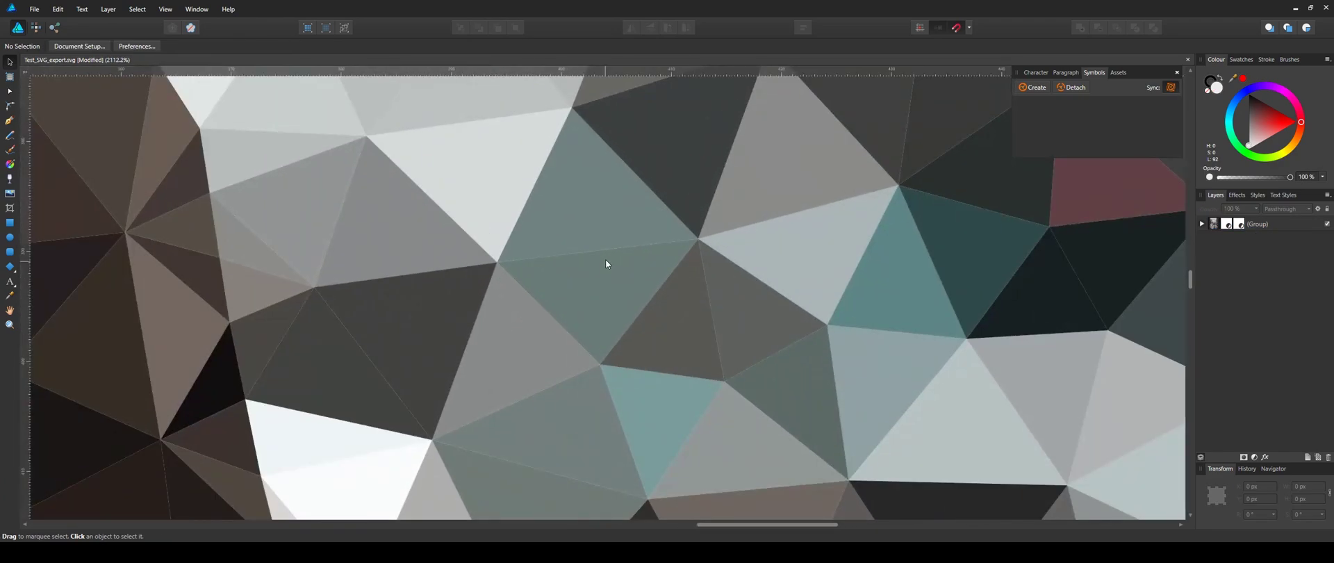
pyautogui.keyDown('ctrl'); pyautogui.scroll(-10, 608, 258); pyautogui.keyUp('ctrl')
pyautogui.keyDown('ctrl'); pyautogui.scroll(-4, 605, 269); pyautogui.keyUp('ctrl')
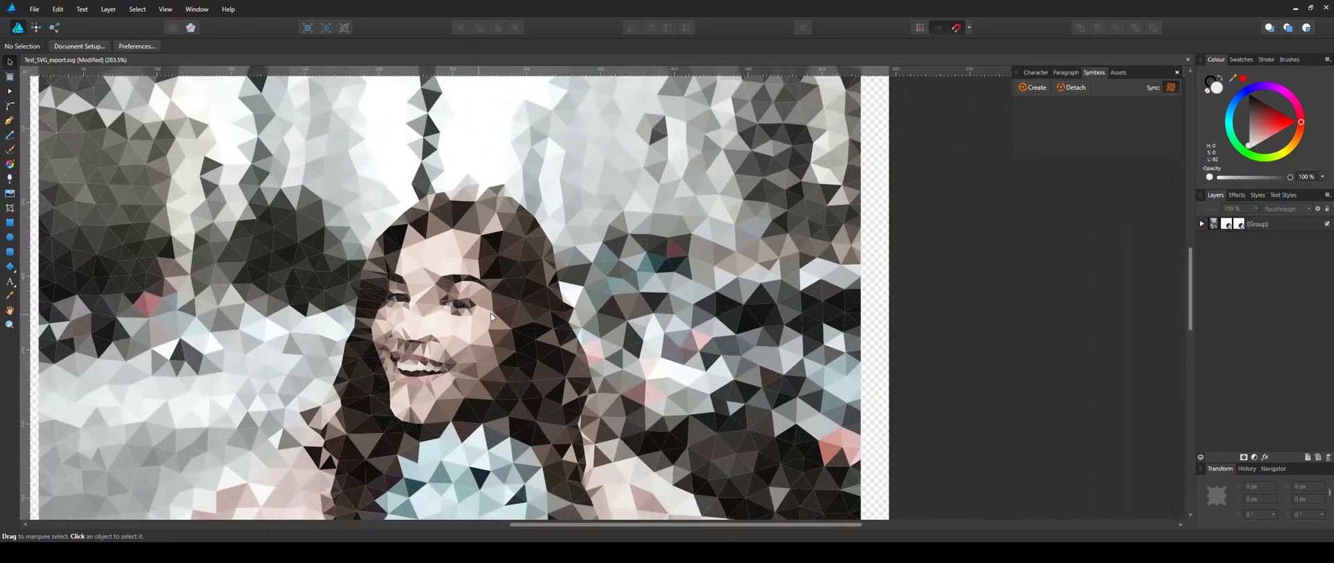
pyautogui.keyDown('ctrl'); pyautogui.scroll(5, 480, 306); pyautogui.keyUp('ctrl')
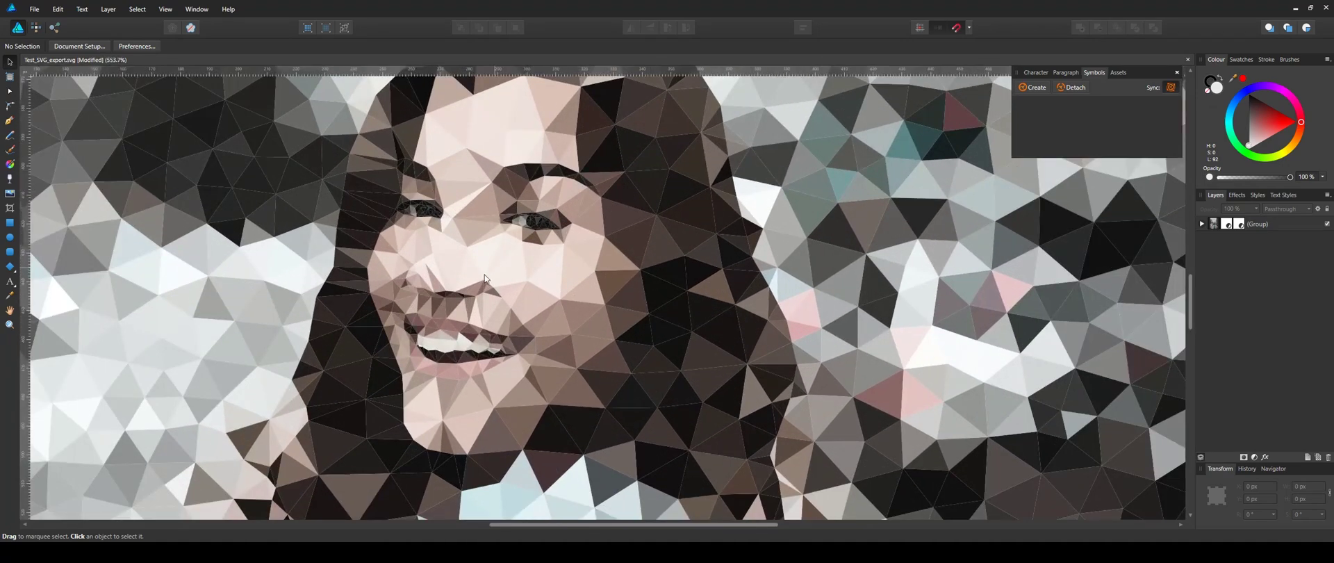
pyautogui.keyDown('ctrl'); pyautogui.scroll(-14, 551, 262); pyautogui.keyUp('ctrl')
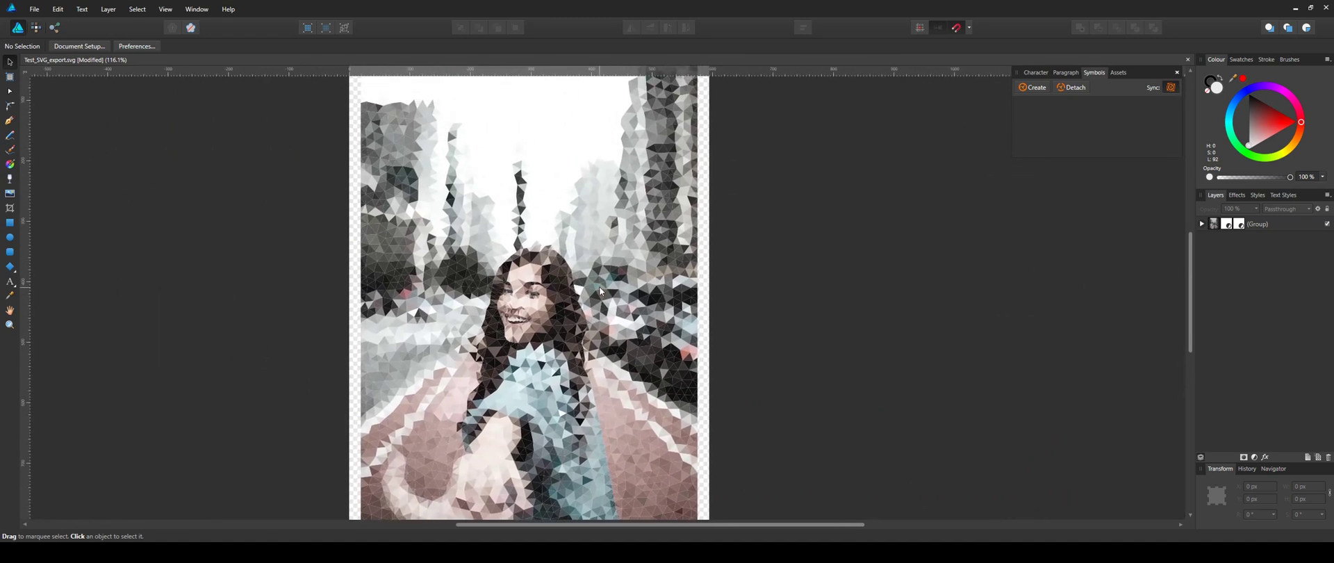
# - Switch to Rhino and Grasshopper and review the definition from the bake component back to the size sliders and layer pipelines
pyautogui.click(1294, 8)
pyautogui.moveTo(387, 285)
pyautogui.mouseDown(button='right')
pyautogui.moveTo(403, 297)
pyautogui.moveTo(386, 285)
pyautogui.mouseUp(button='right')
pyautogui.scroll(2, 387, 286)
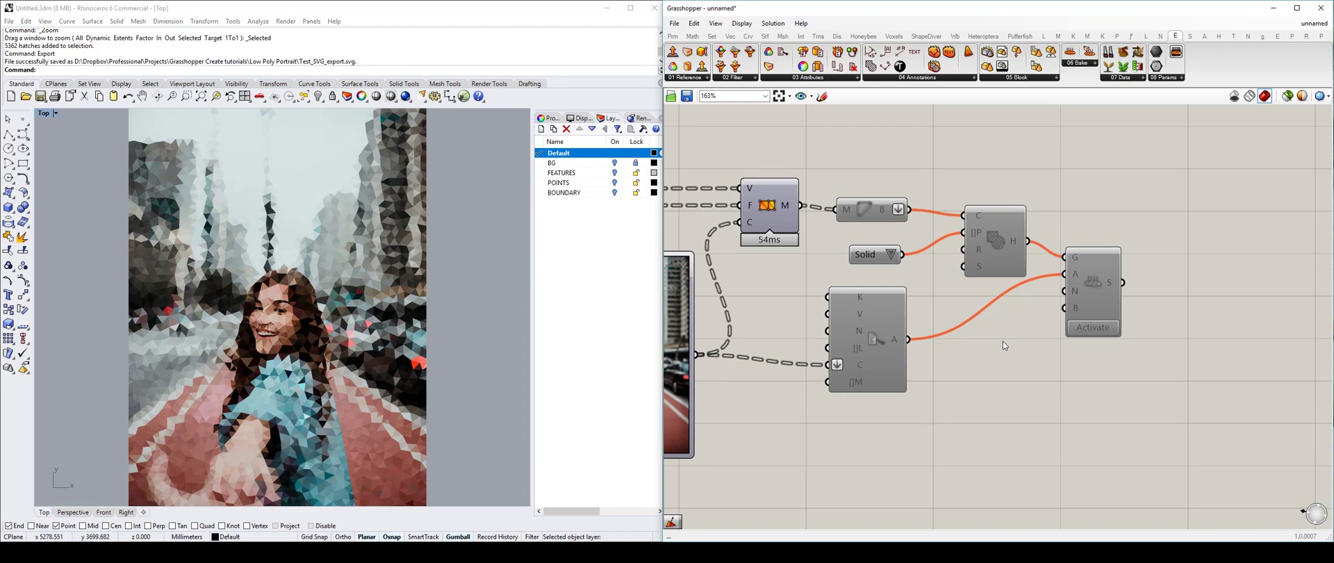
pyautogui.moveTo(912, 245); pyautogui.dragTo(1102, 236, button='right')
pyautogui.scroll(-2, 1102, 236)
pyautogui.moveTo(851, 282); pyautogui.dragTo(1050, 236, button='right')
pyautogui.scroll(-3, 994, 249)
pyautogui.moveTo(801, 237); pyautogui.dragTo(971, 214, button='right')
pyautogui.moveTo(1094, 217); pyautogui.dragTo(1171, 195, button='right')
pyautogui.scroll(2, 776, 213)
pyautogui.moveTo(865, 237); pyautogui.dragTo(1032, 225, button='right')
pyautogui.scroll(-3, 1032, 225)
pyautogui.moveTo(1292, 212); pyautogui.dragTo(692, 230, button='right')
pyautogui.moveTo(994, 147); pyautogui.dragTo(863, 275)
pyautogui.moveTo(841, 250); pyautogui.dragTo(1181, 233, button='right')
pyautogui.click(988, 279)
pyautogui.click(912, 218)
pyautogui.scroll(3, 956, 227)
pyautogui.scroll(-2, 956, 226)
pyautogui.scroll(-1, 955, 227)
pyautogui.moveTo(789, 216); pyautogui.dragTo(970, 211, button='right')
pyautogui.scroll(3, 814, 223)
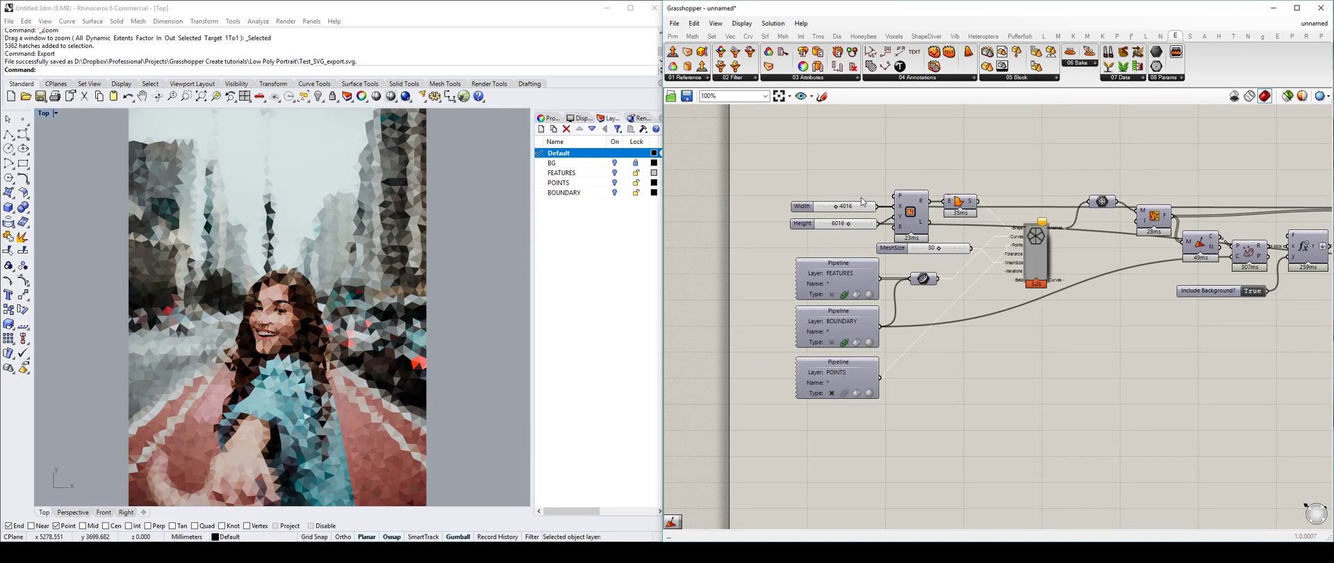
pyautogui.moveTo(854, 209); pyautogui.dragTo(691, 200, button='right')
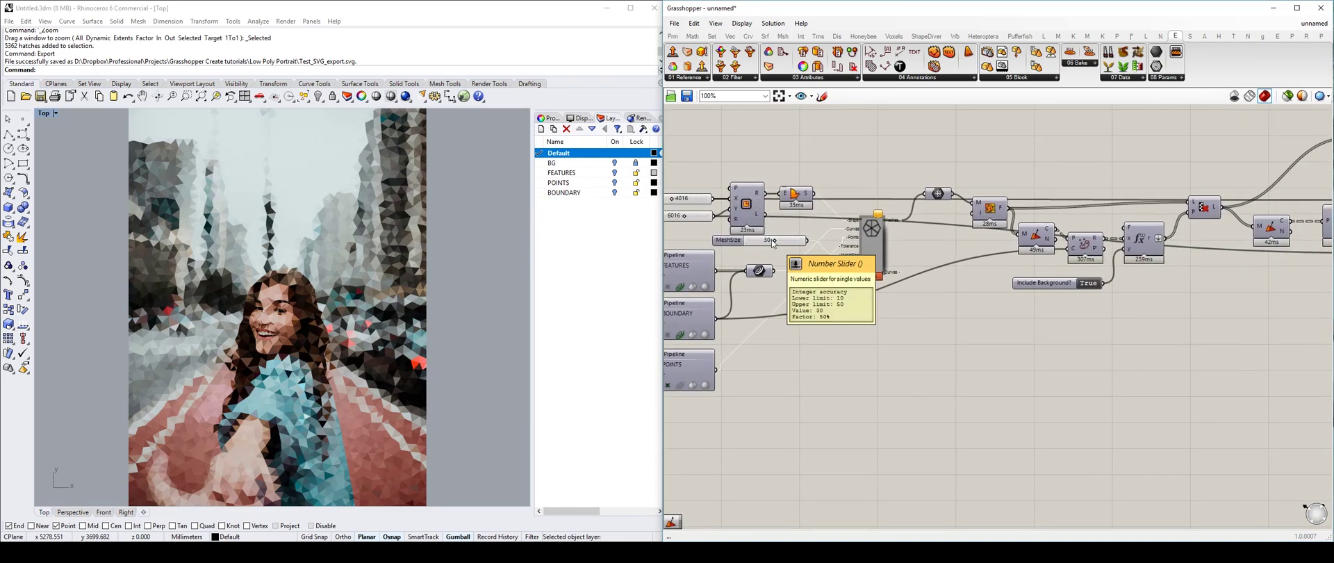
pyautogui.moveTo(776, 241); pyautogui.dragTo(843, 238, button='right')
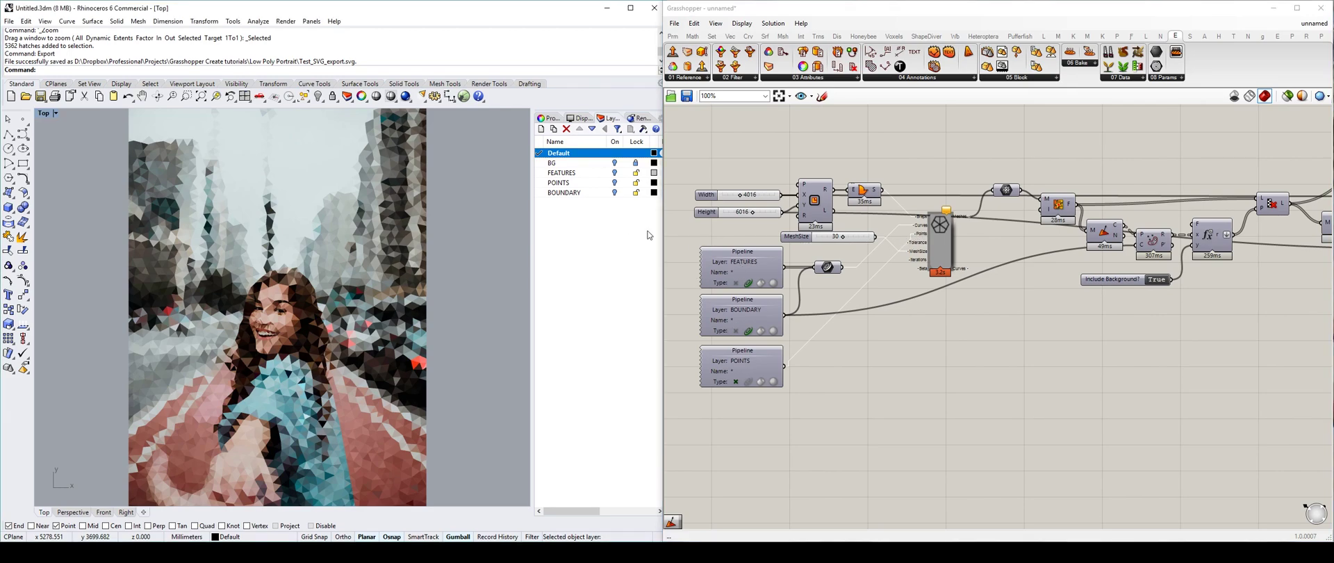
# - Select the FEATURES, POINTS and BOUNDARY layers and follow the definition from the mesh components to the image and hatch components
pyautogui.click(574, 174)
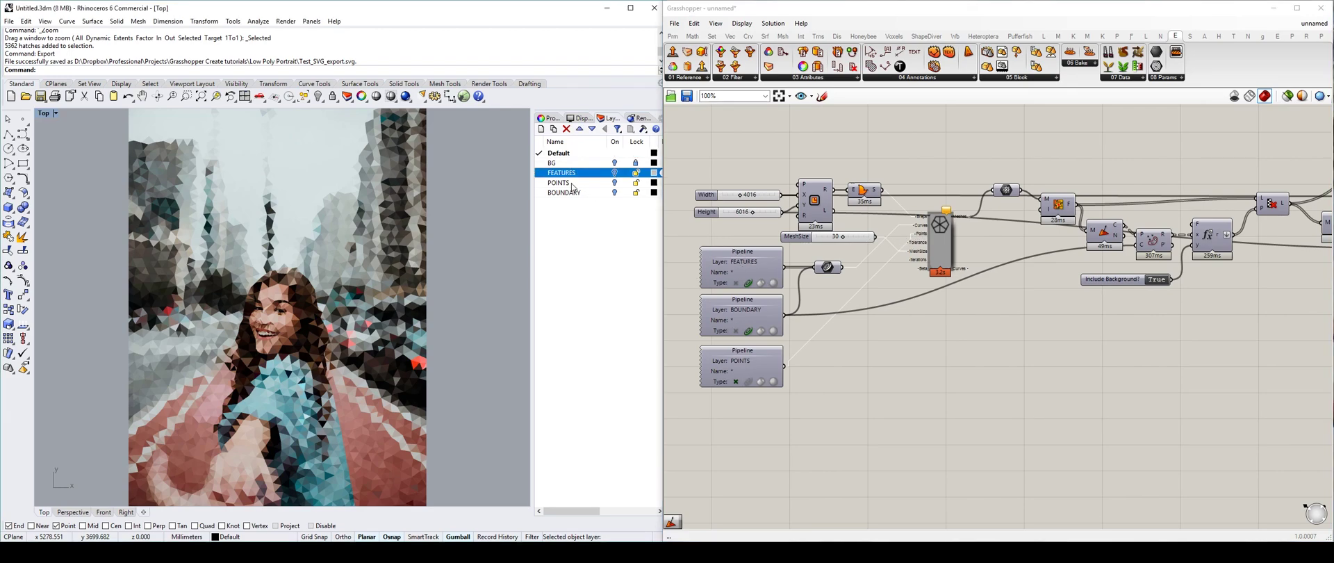
pyautogui.keyDown('shift'); pyautogui.click(574, 193); pyautogui.keyUp('shift')
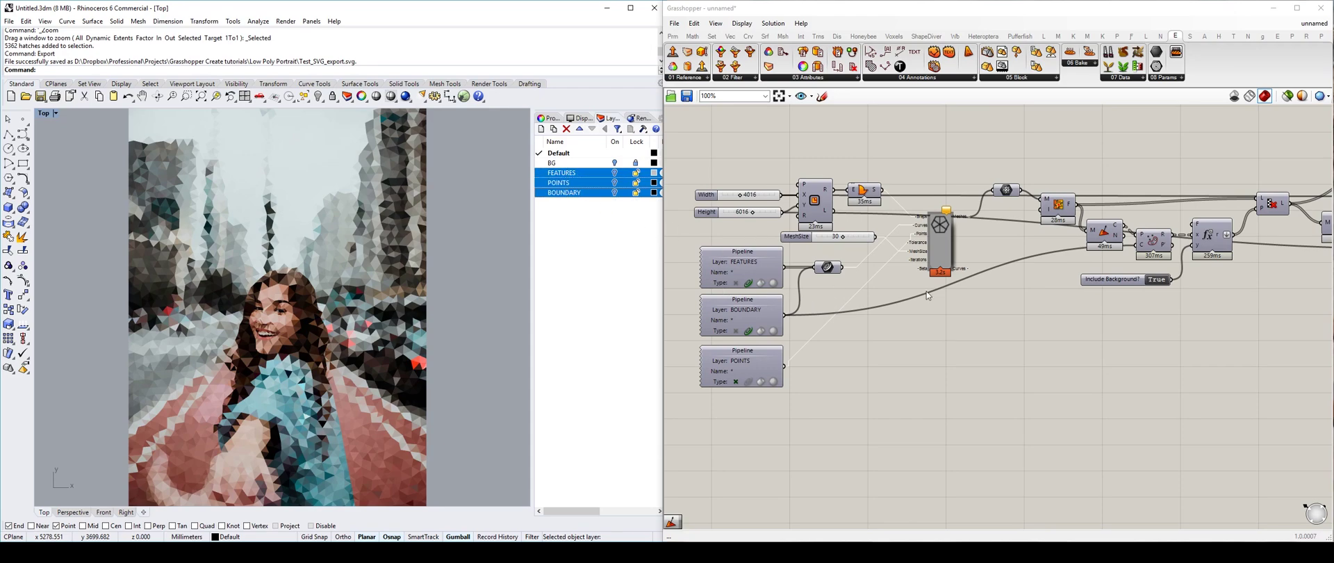
pyautogui.moveTo(1077, 314); pyautogui.dragTo(861, 309, button='right')
pyautogui.moveTo(1020, 283); pyautogui.dragTo(907, 290, button='right')
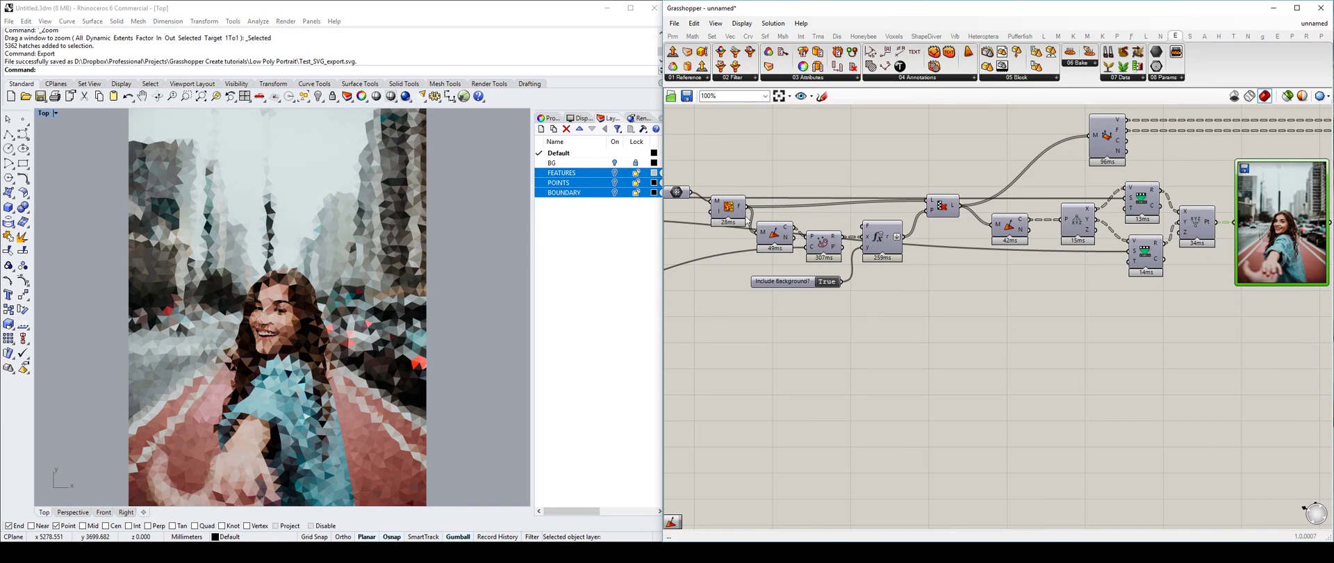
pyautogui.moveTo(1106, 178); pyautogui.dragTo(848, 248, button='right')
pyautogui.moveTo(1176, 231); pyautogui.dragTo(982, 220, button='right')
pyautogui.click(357, 271)
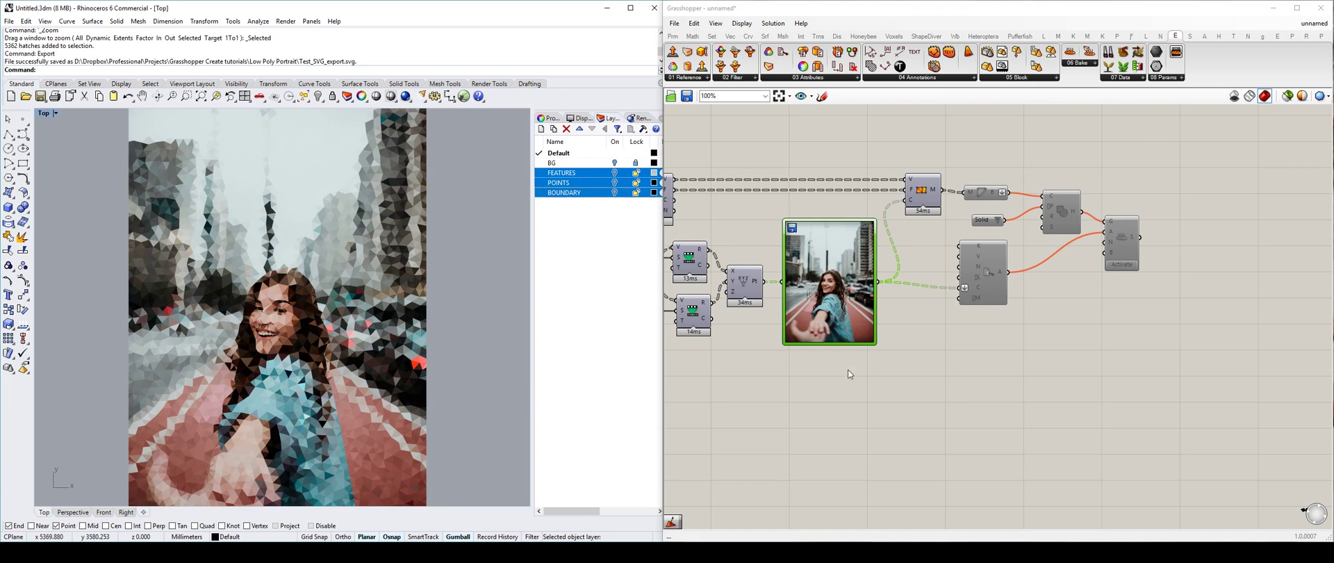
pyautogui.click(854, 393)
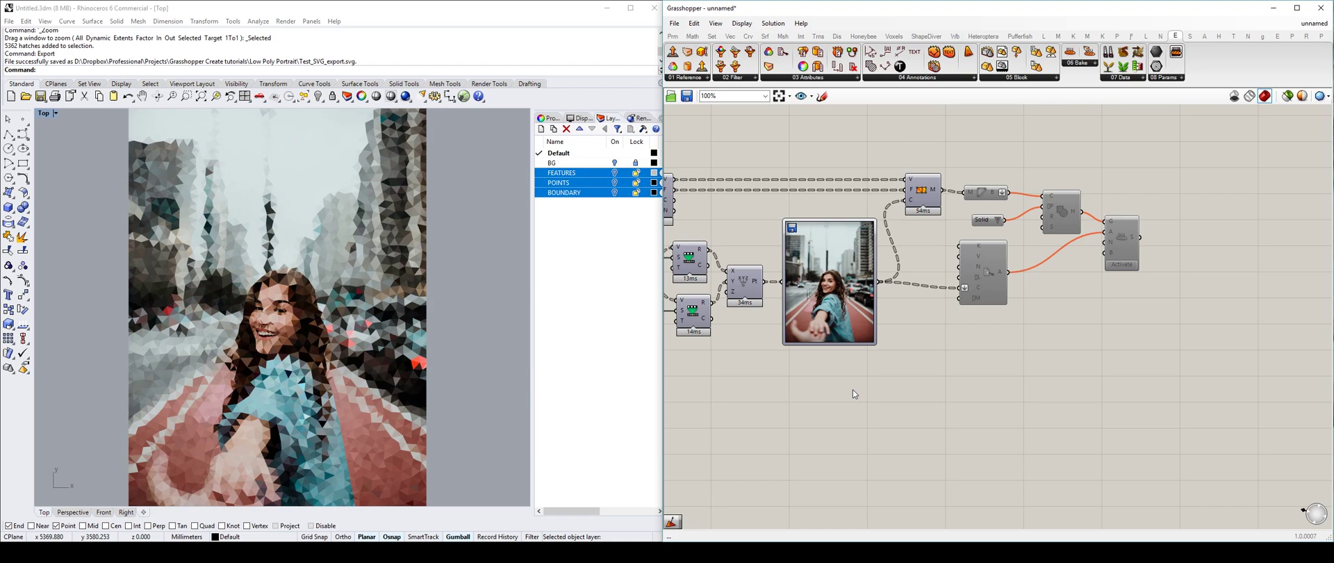
pyautogui.click(264, 323)
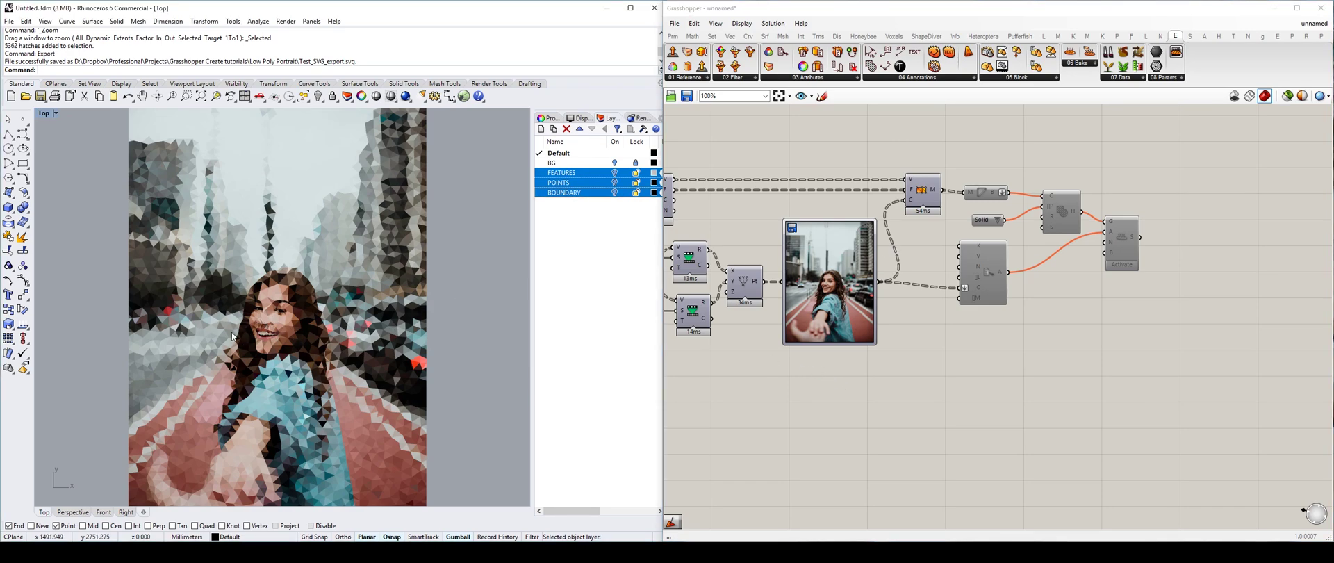
pyautogui.moveTo(264, 332); pyautogui.dragTo(252, 334, button='right')
pyautogui.moveTo(340, 317); pyautogui.dragTo(352, 319, button='right')
pyautogui.click(833, 392)
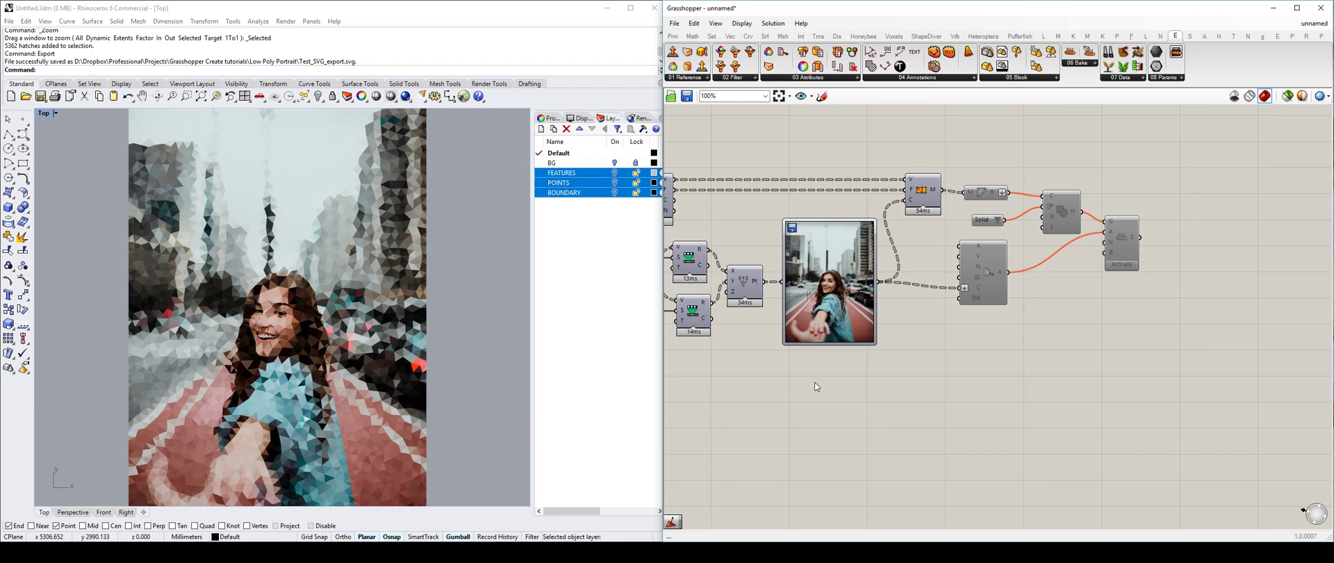
pyautogui.moveTo(816, 386); pyautogui.dragTo(839, 403, button='right')
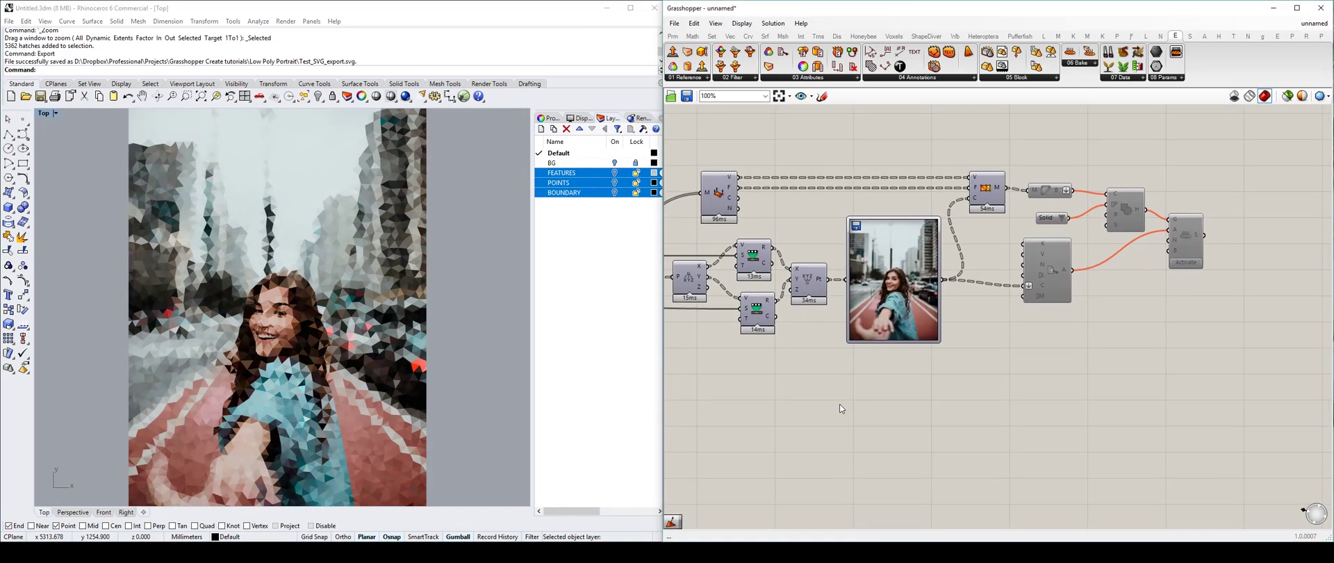